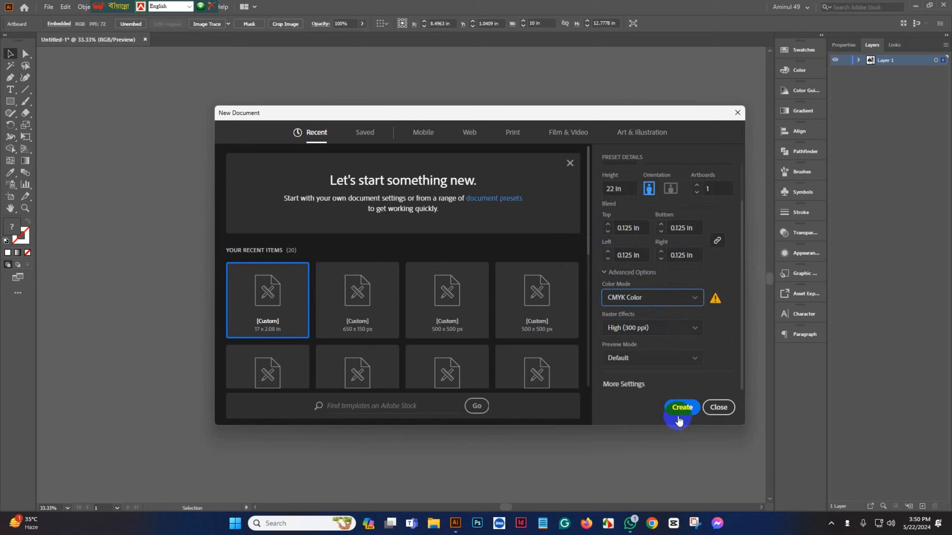
Create the portrait CMYK document, 22 in high, with 0.125 in bleed and 300 ppi raster effects.
{"action": "left_click", "coordinate": [679, 420]}
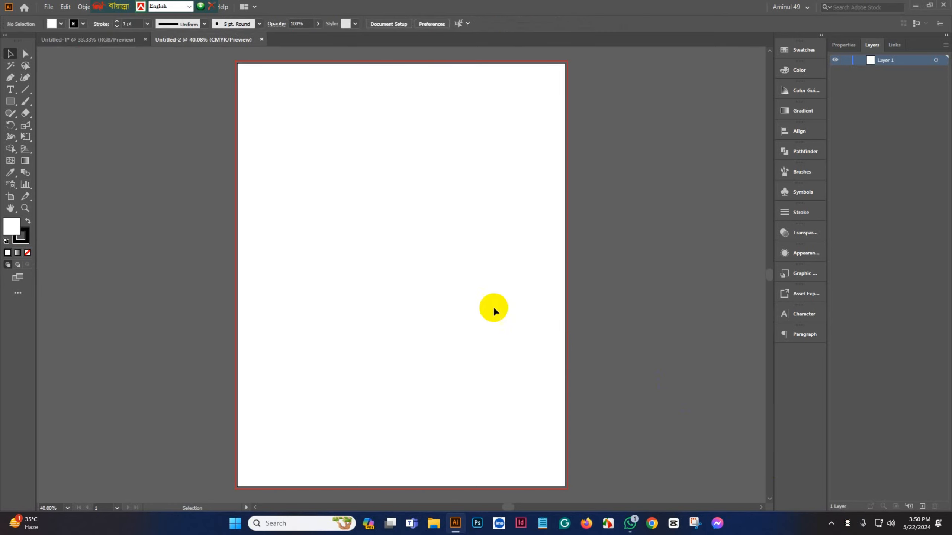
{"action": "scroll", "coordinate": [482, 287], "scroll_direction": "down", "scroll_amount": 1}
{"action": "scroll", "coordinate": [298, 164], "scroll_direction": "up", "scroll_amount": 2}
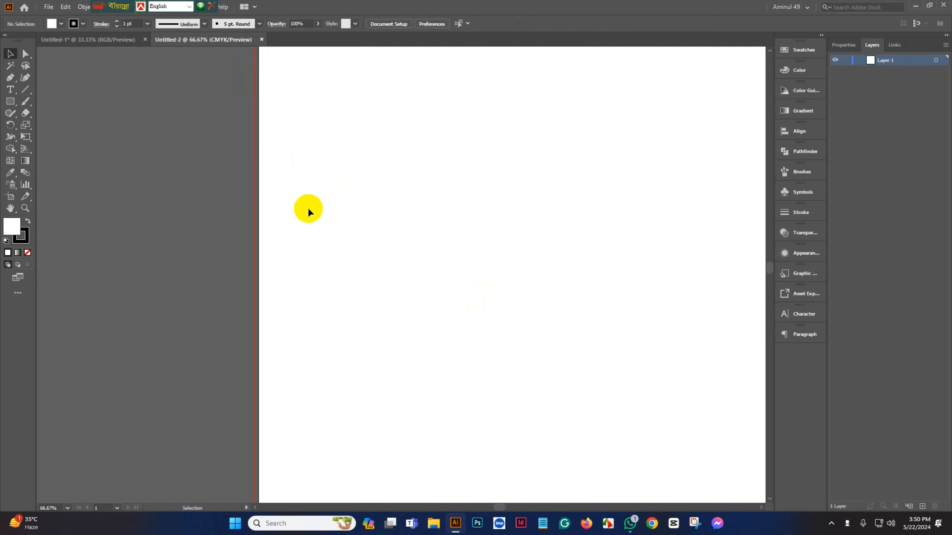
{"action": "scroll", "coordinate": [235, 153], "scroll_direction": "up", "scroll_amount": 3}
{"action": "scroll", "coordinate": [259, 178], "scroll_direction": "down", "scroll_amount": 5}
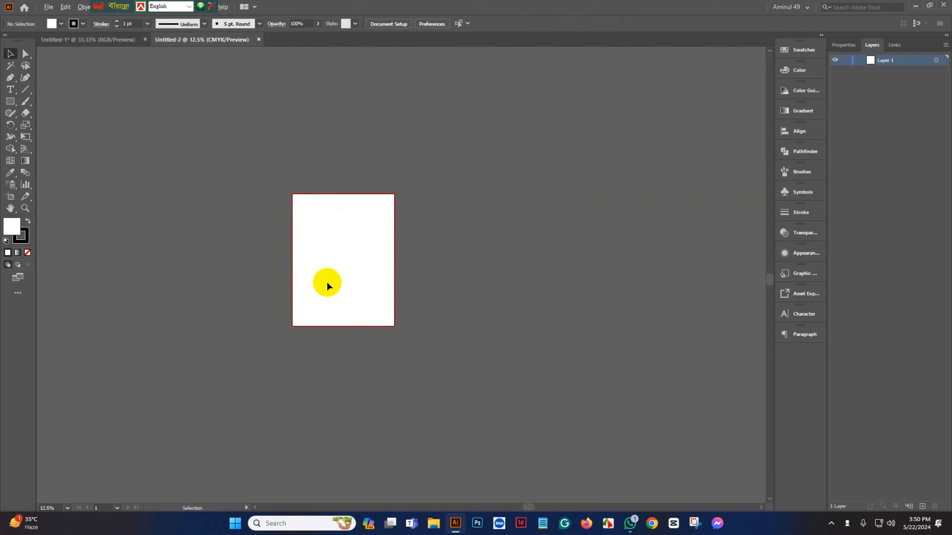
{"action": "scroll", "coordinate": [326, 281], "scroll_direction": "up", "scroll_amount": 3}
{"action": "scroll", "coordinate": [352, 369], "scroll_direction": "up", "scroll_amount": 3}
{"action": "scroll", "coordinate": [352, 372], "scroll_direction": "down", "scroll_amount": 3}
{"action": "scroll", "coordinate": [311, 304], "scroll_direction": "up", "scroll_amount": 2}
Draw a white rectangle with a 1 pt black stroke covering the full bleed area, 17.25 by 22.25 in.
{"action": "left_click", "coordinate": [10, 101]}
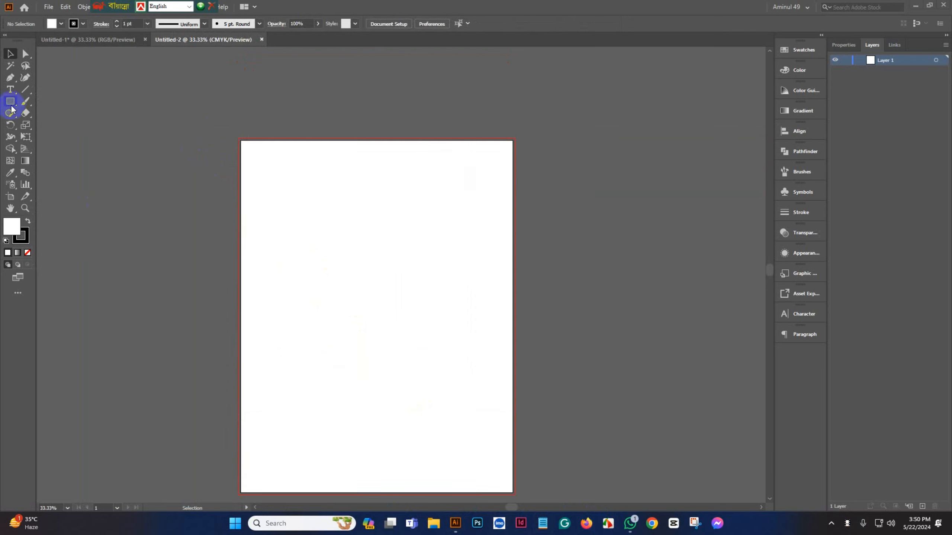
{"action": "mouse_move", "coordinate": [240, 139]}
{"action": "left_mouse_down"}
{"action": "mouse_move", "coordinate": [255, 177]}
{"action": "mouse_move", "coordinate": [510, 487]}
{"action": "mouse_move", "coordinate": [503, 453]}
{"action": "mouse_move", "coordinate": [516, 461]}
{"action": "left_mouse_up"}
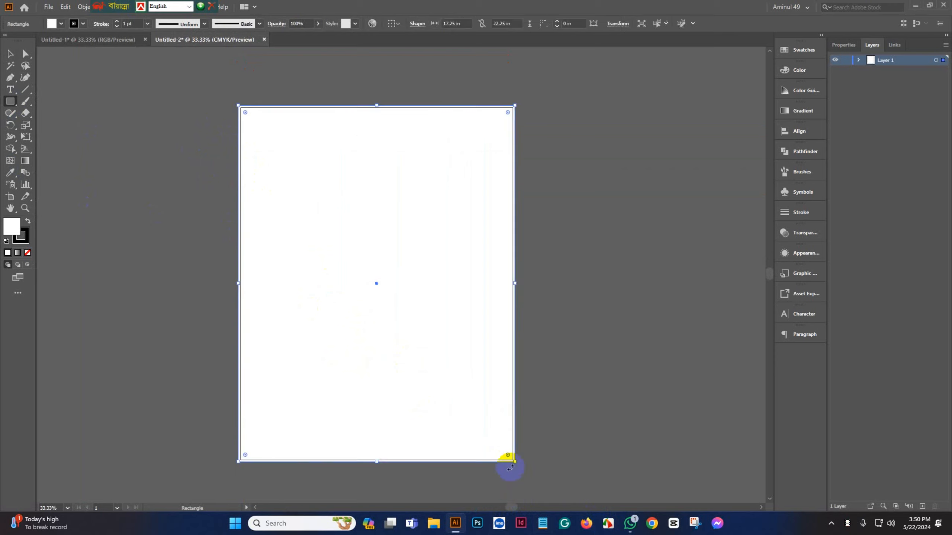
{"action": "left_click", "coordinate": [8, 54]}
{"action": "left_click", "coordinate": [195, 270]}
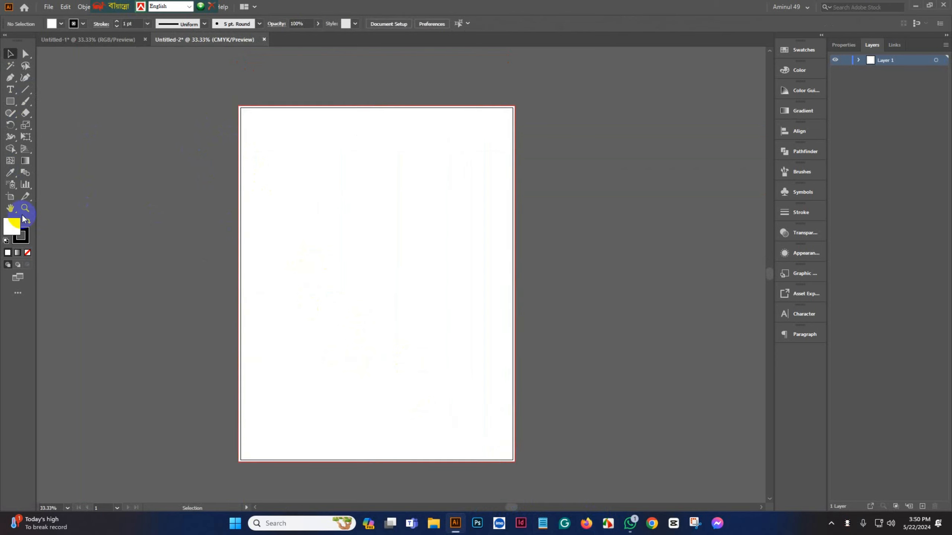
{"action": "left_click", "coordinate": [11, 225]}
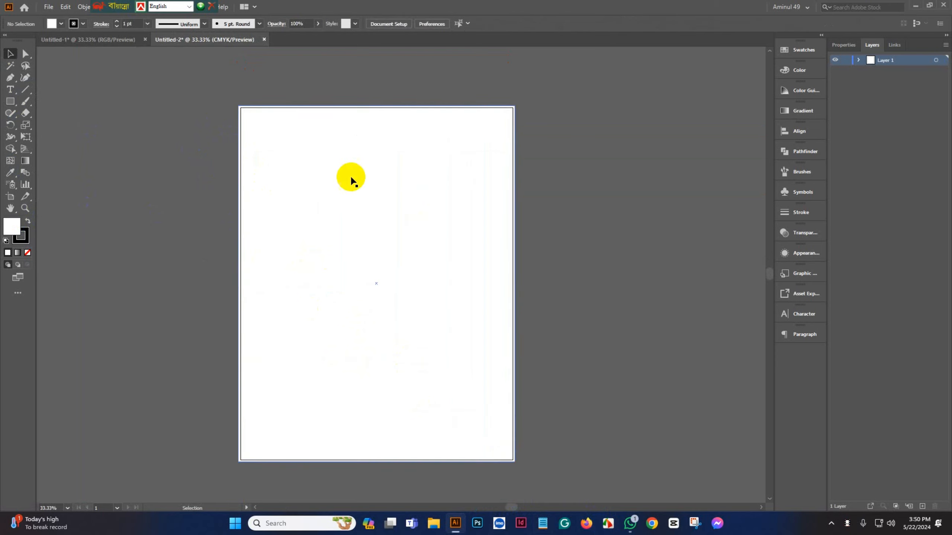
Offset the bleed rectangle's path inward with miter joins to produce a 16 by 21 in inner rectangle.
{"action": "left_click", "coordinate": [283, 161]}
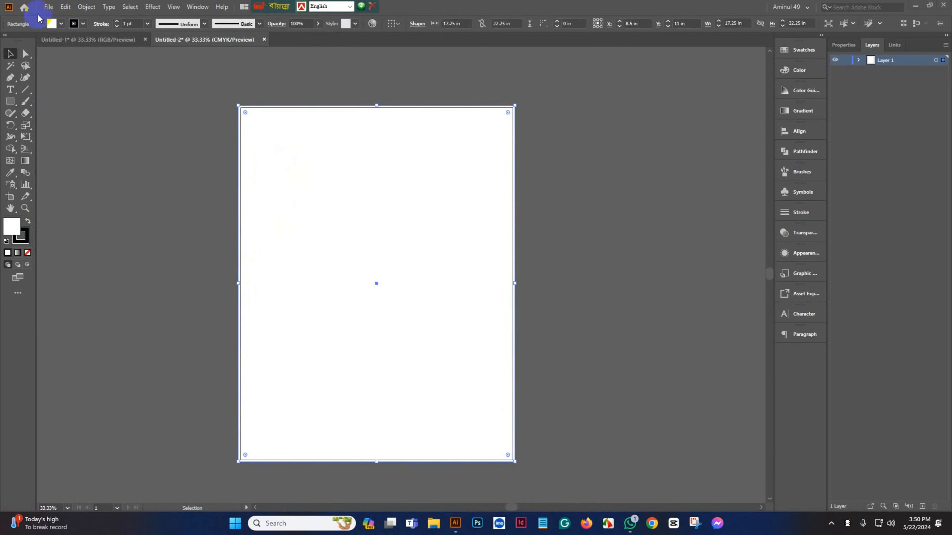
{"action": "left_click", "coordinate": [83, 7]}
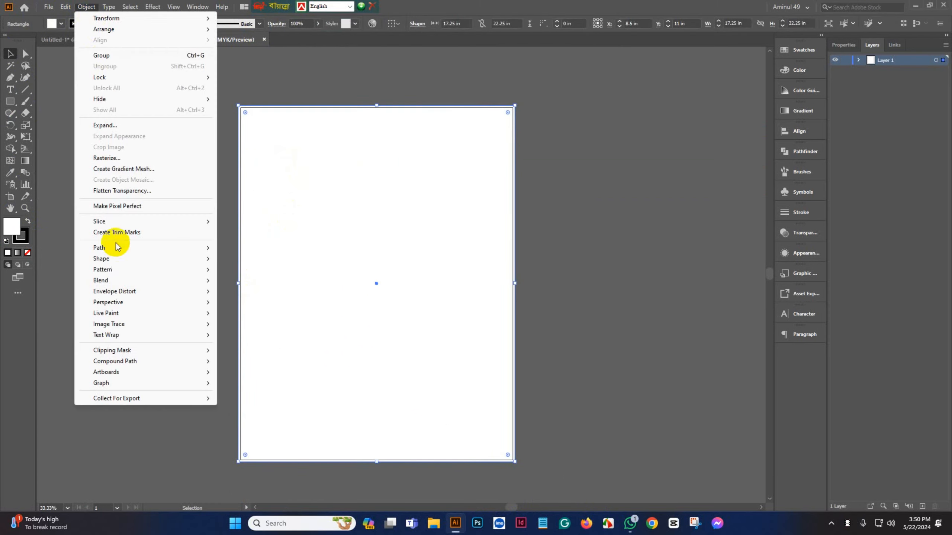
{"action": "mouse_move", "coordinate": [119, 248]}
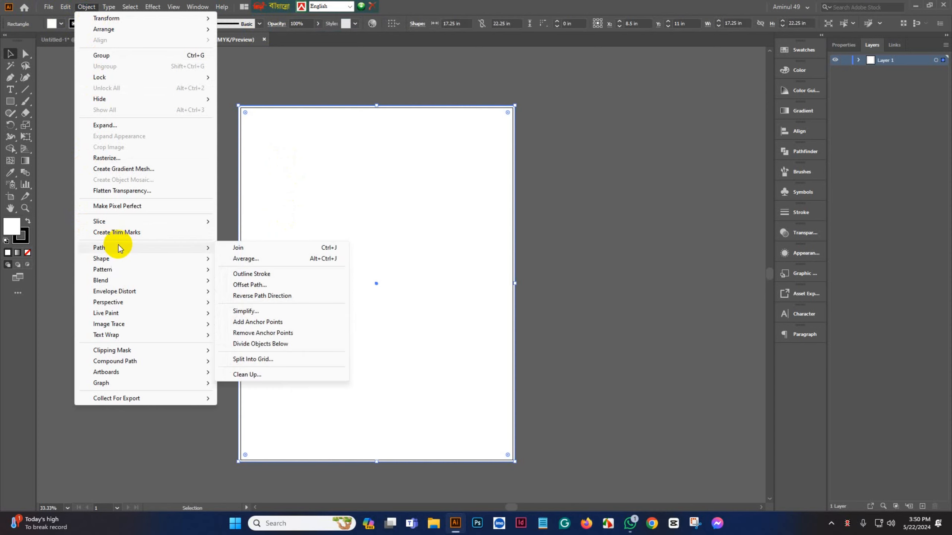
{"action": "left_click", "coordinate": [249, 285]}
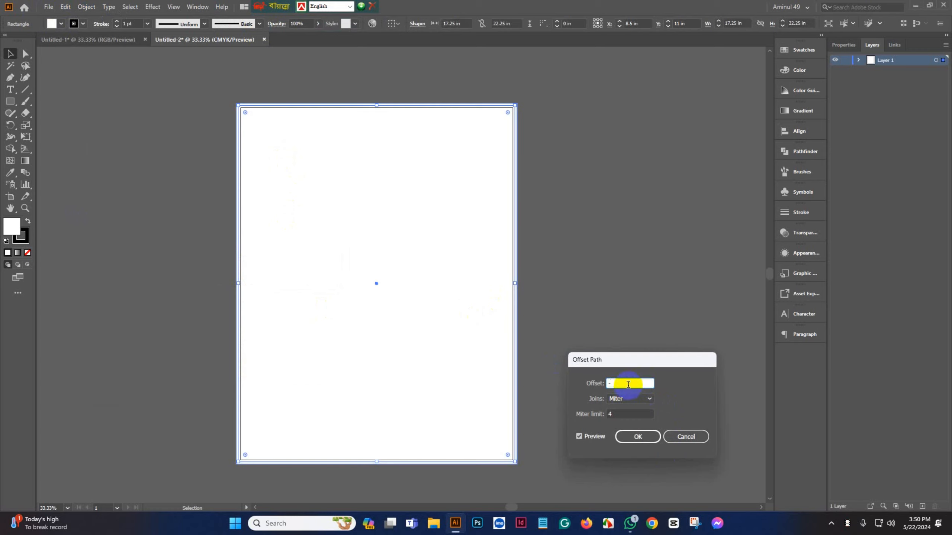
{"action": "scroll", "coordinate": [629, 385], "scroll_direction": "up", "scroll_amount": 3}
{"action": "scroll", "coordinate": [629, 384], "scroll_direction": "down", "scroll_amount": 4}
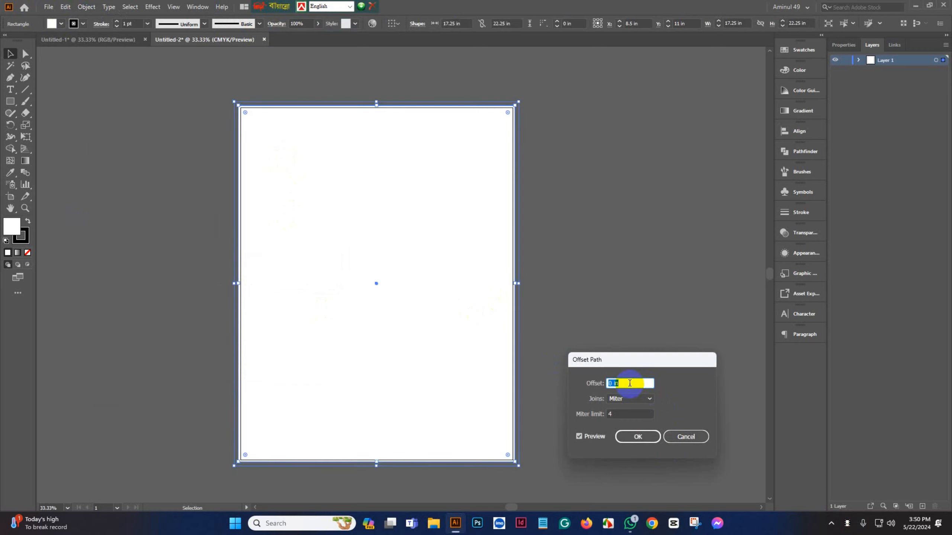
{"action": "scroll", "coordinate": [630, 383], "scroll_direction": "down", "scroll_amount": 5}
{"action": "scroll", "coordinate": [641, 397], "scroll_direction": "down", "scroll_amount": 2}
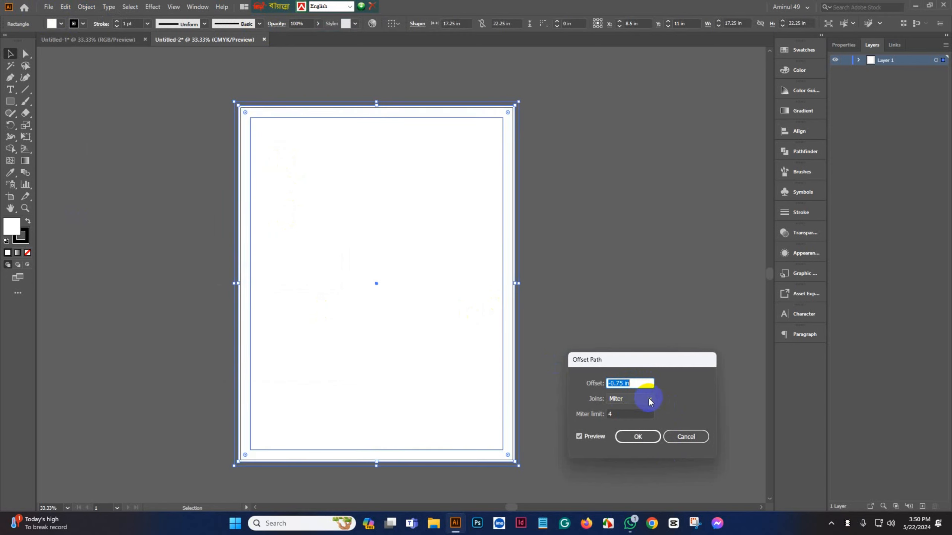
{"action": "scroll", "coordinate": [650, 402], "scroll_direction": "up", "scroll_amount": 1}
{"action": "left_click", "coordinate": [639, 438]}
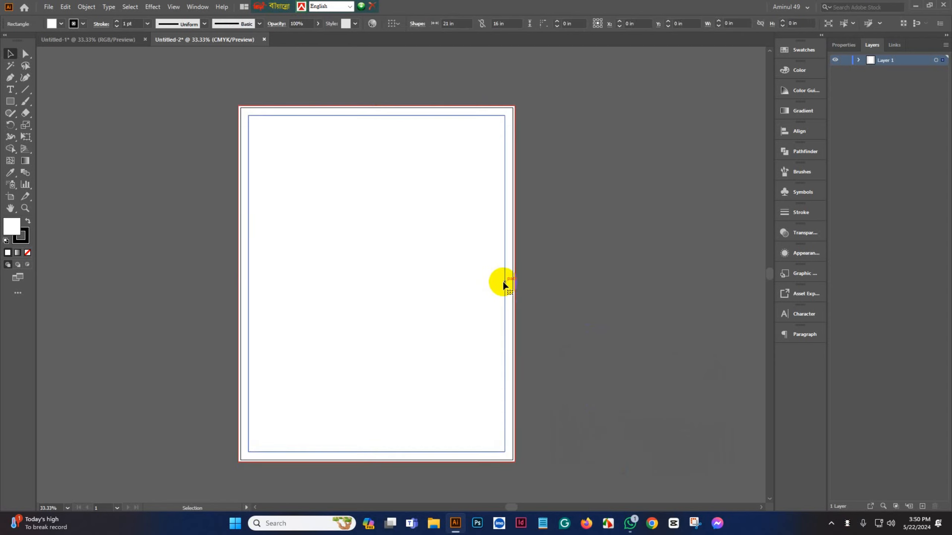
Convert the inner rectangle into guides and group it with the outer bleed rectangle.
{"action": "right_click", "coordinate": [474, 281]}
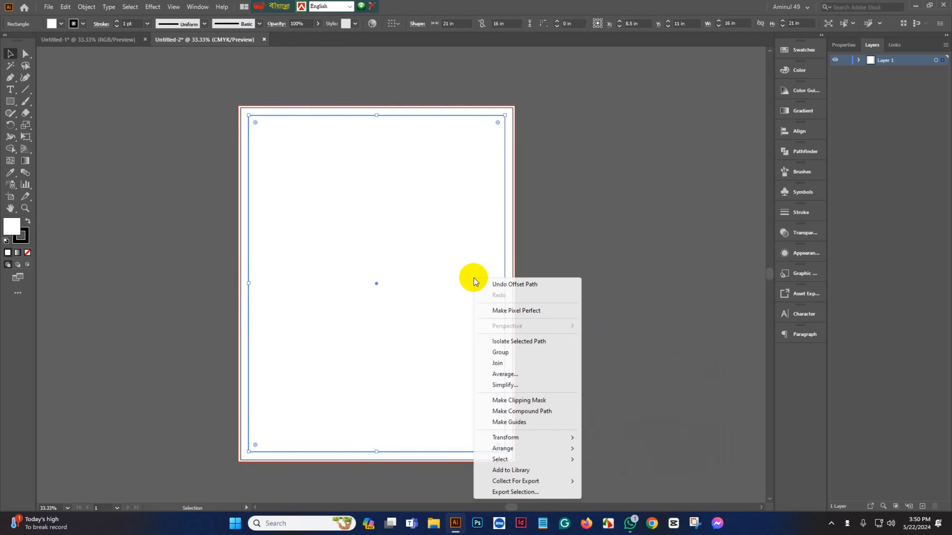
{"action": "left_click", "coordinate": [521, 425]}
{"action": "left_click_drag", "start_coordinate": [654, 348], "coordinate": [306, 199]}
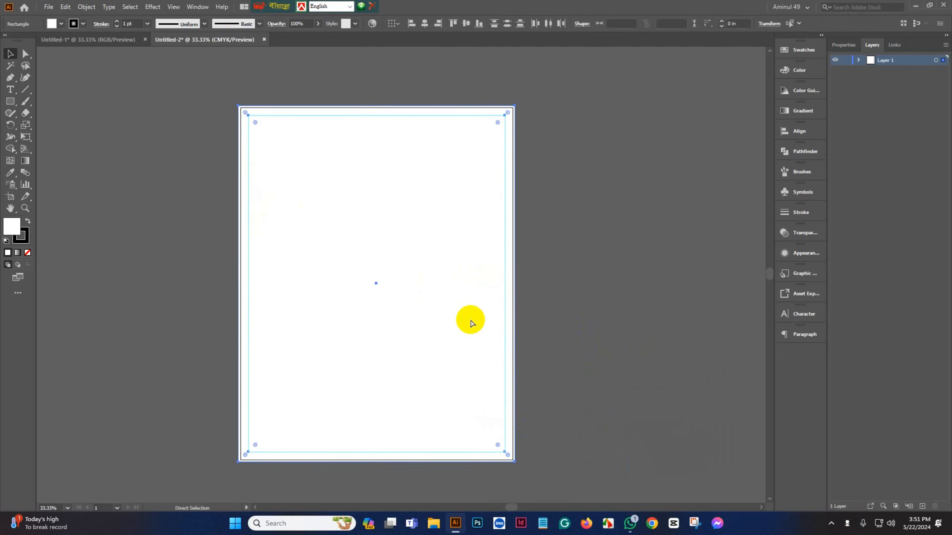
{"action": "key", "text": "v"}
Add a new layer, move Layer 1 above it, and make Layer 2 the active layer.
{"action": "left_click", "coordinate": [858, 61]}
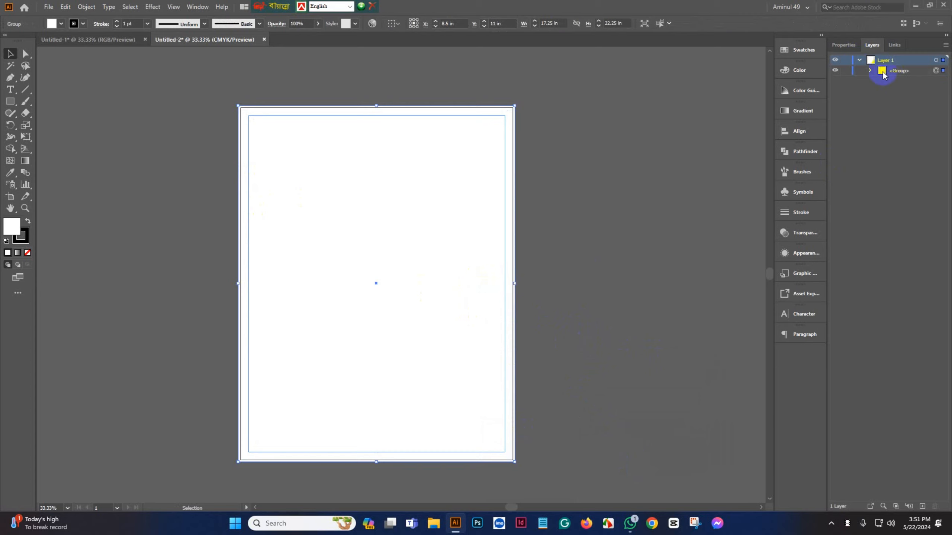
{"action": "left_click", "coordinate": [922, 506]}
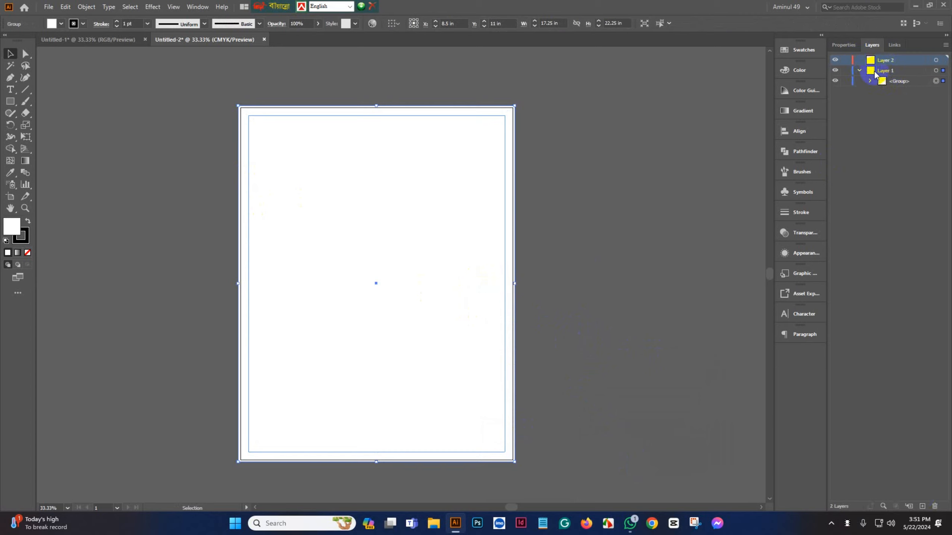
{"action": "left_click", "coordinate": [881, 82]}
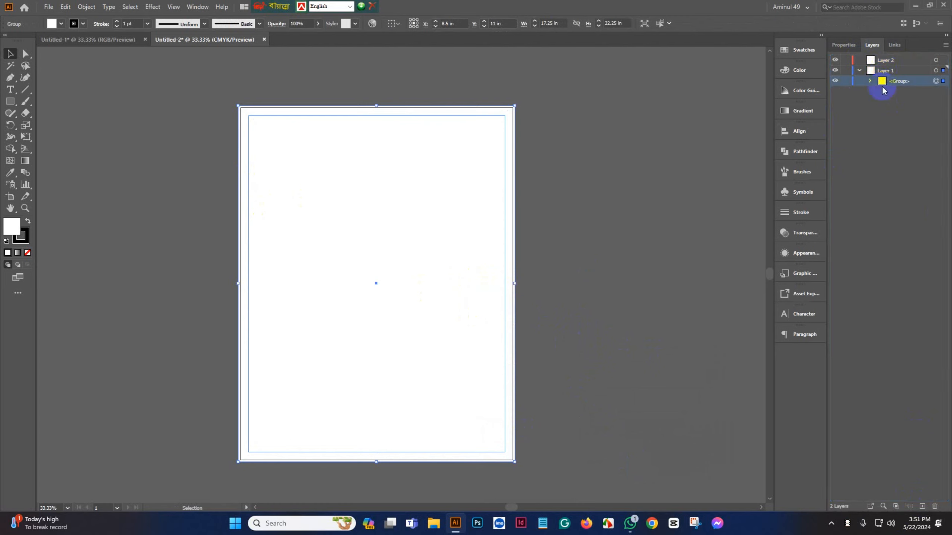
{"action": "left_click", "coordinate": [940, 61]}
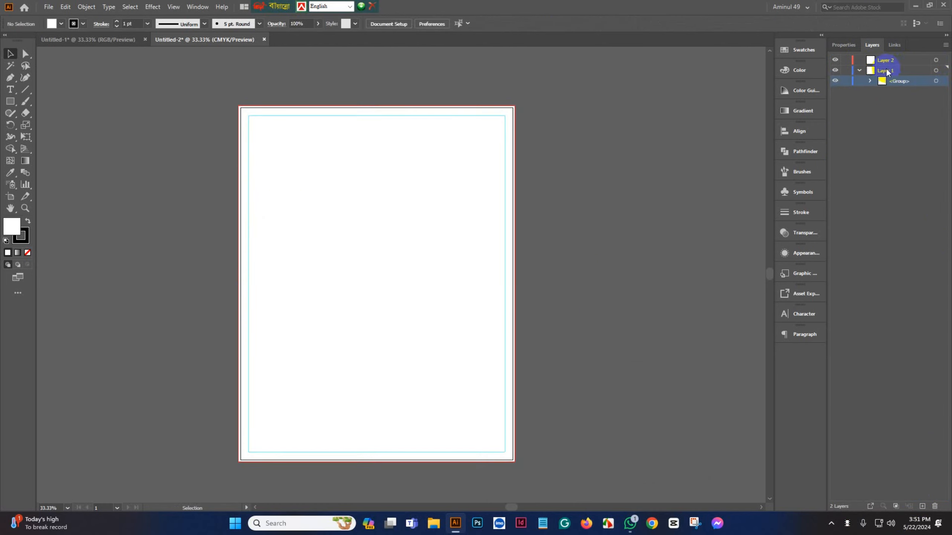
{"action": "left_click_drag", "start_coordinate": [883, 71], "coordinate": [882, 61]}
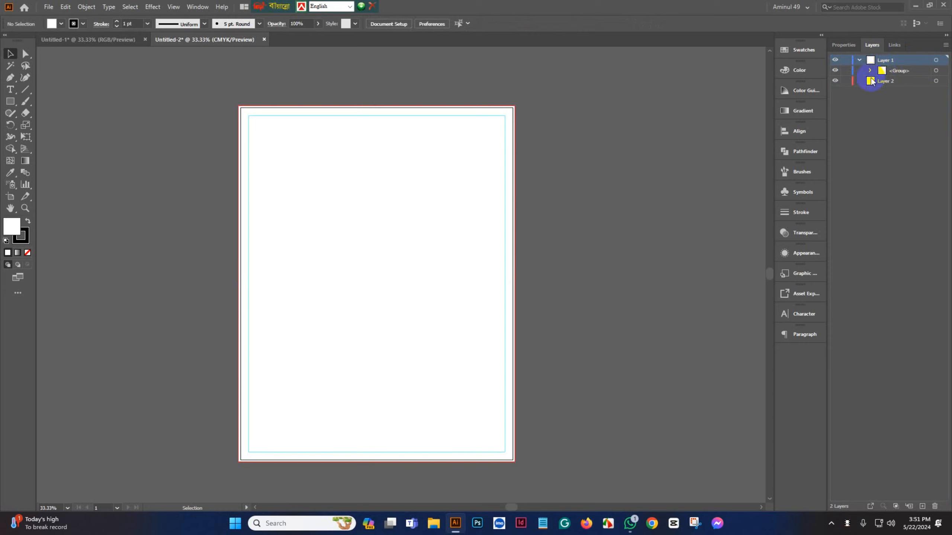
{"action": "left_click", "coordinate": [903, 80]}
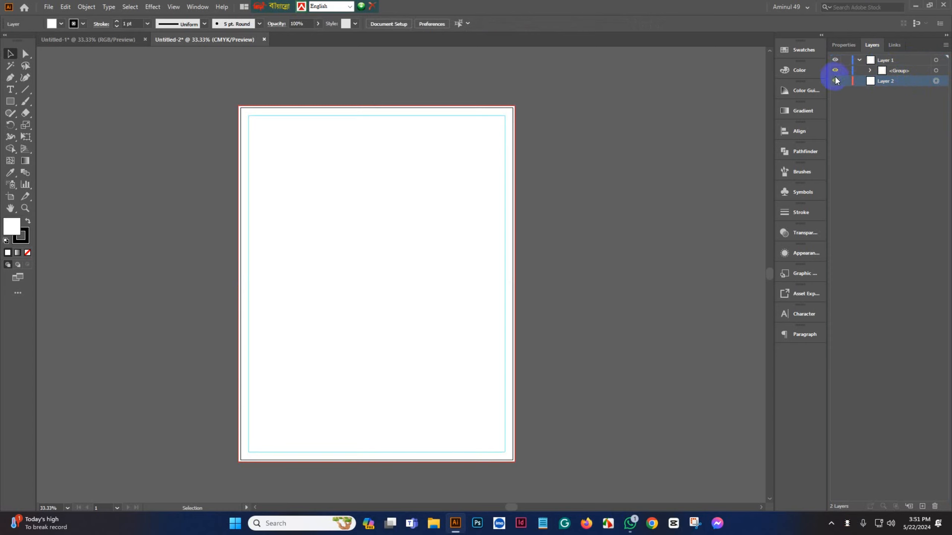
Lock the group holding the bleed rectangle and margin guides in Layer 1.
{"action": "left_click", "coordinate": [869, 71]}
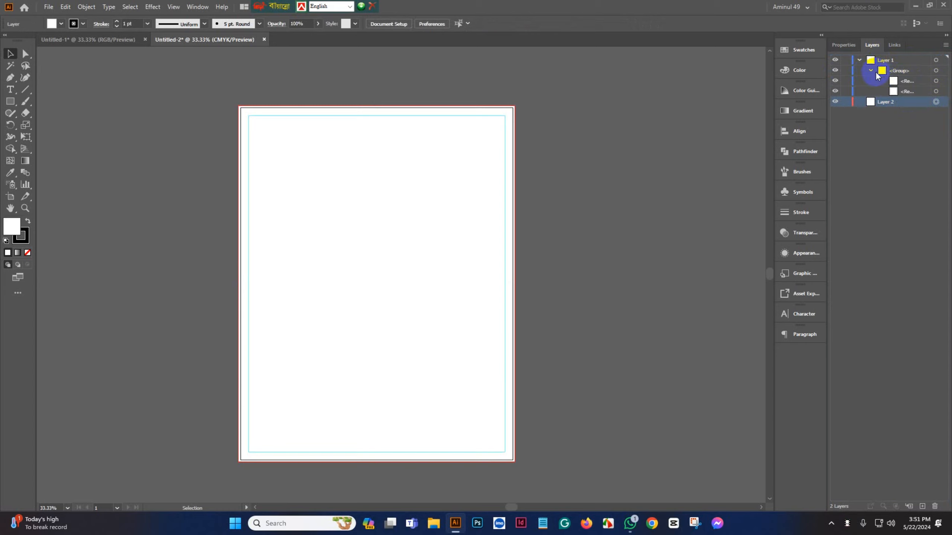
{"action": "left_click", "coordinate": [870, 70]}
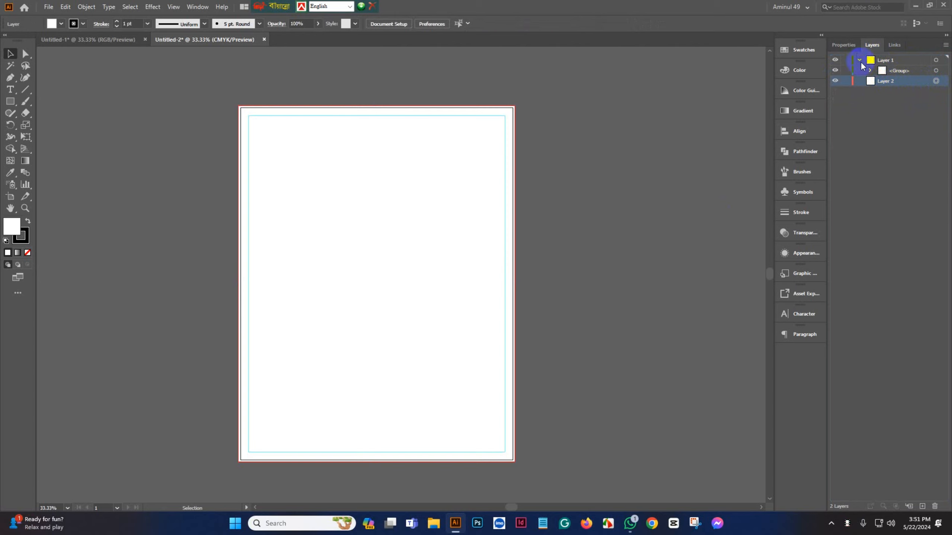
{"action": "left_click", "coordinate": [846, 71]}
{"action": "scroll", "coordinate": [389, 278], "scroll_direction": "up", "scroll_amount": 1}
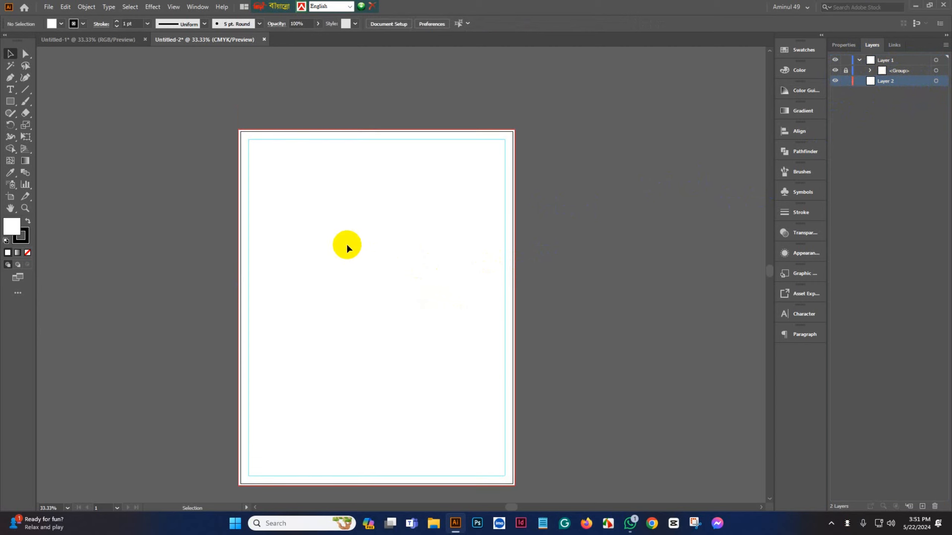
{"action": "scroll", "coordinate": [333, 244], "scroll_direction": "down", "scroll_amount": 2}
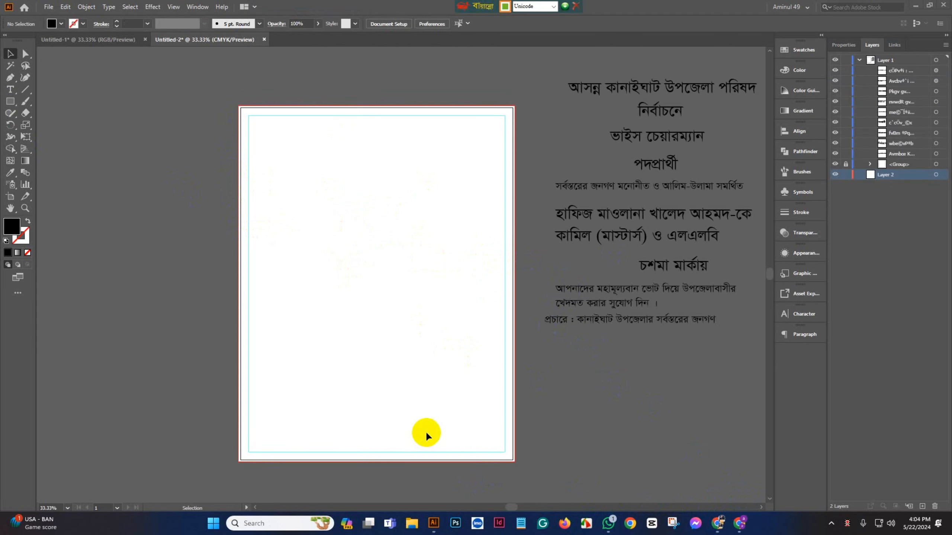
Draw a black rectangle about 4.48 by 6.6 in, running down from the artboard's top bleed edge, left of centre.
{"action": "scroll", "coordinate": [394, 420], "scroll_direction": "up", "scroll_amount": 1}
{"action": "scroll", "coordinate": [267, 271], "scroll_direction": "down", "scroll_amount": 1}
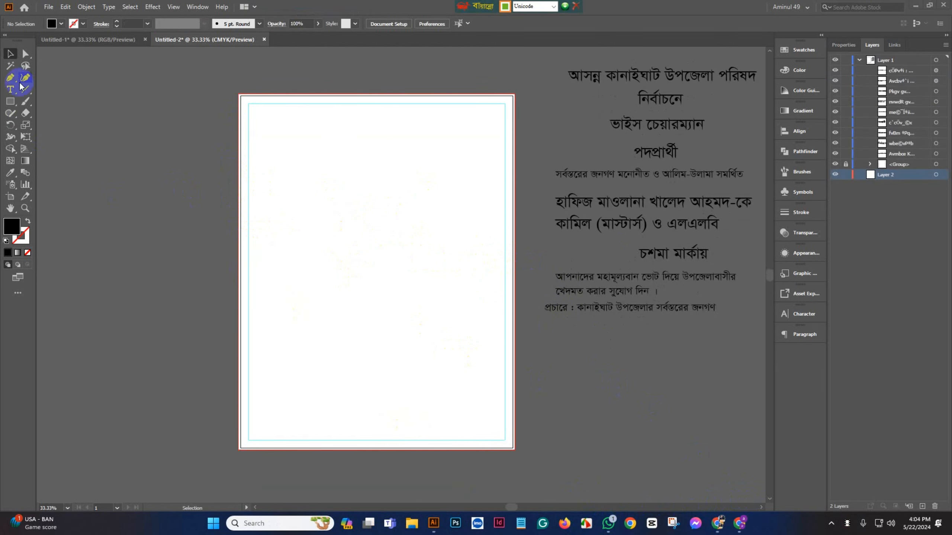
{"action": "left_click", "coordinate": [10, 102]}
{"action": "left_click_drag", "start_coordinate": [282, 94], "coordinate": [355, 199]}
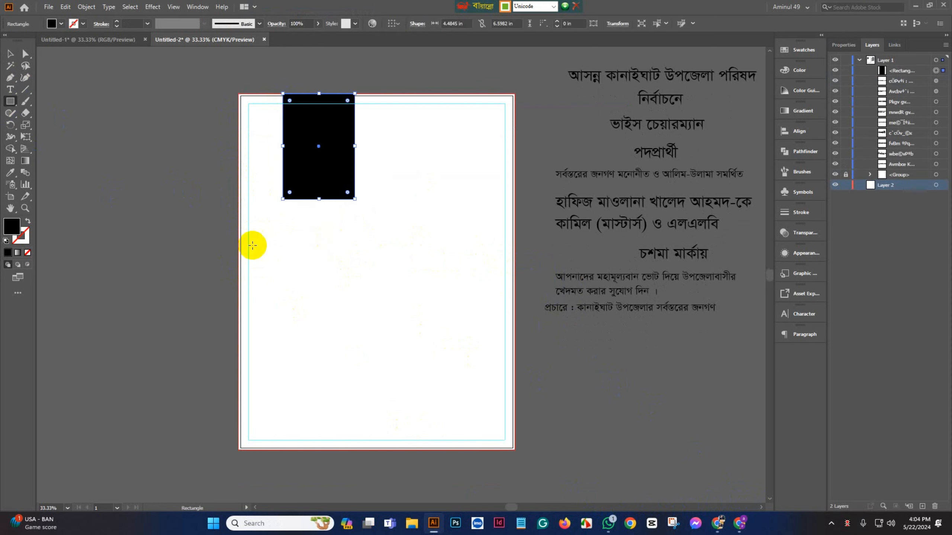
{"action": "left_click", "coordinate": [10, 53]}
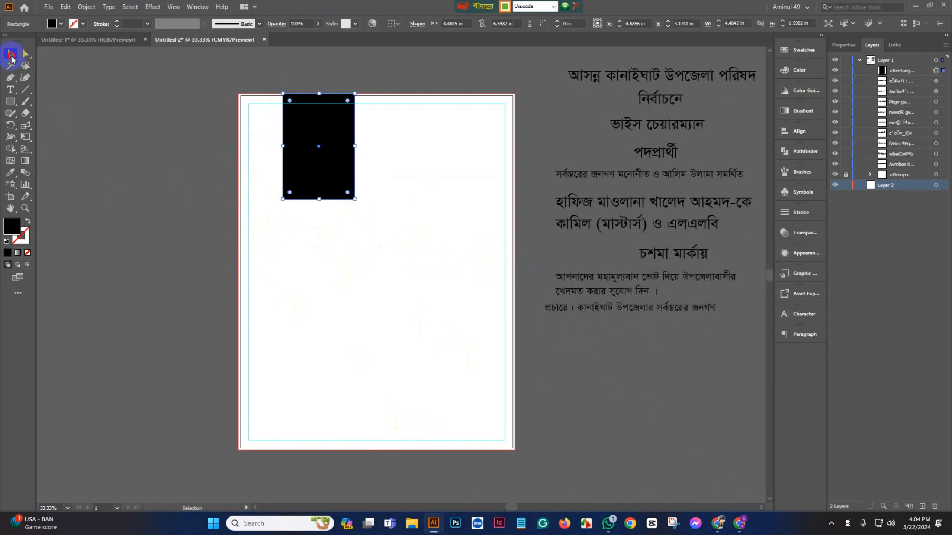
Fill the rectangle with a vertical linear gradient of about 90.2°, dark at the top and fading to white at its lower end.
{"action": "left_click", "coordinate": [24, 163]}
{"action": "left_click", "coordinate": [793, 111]}
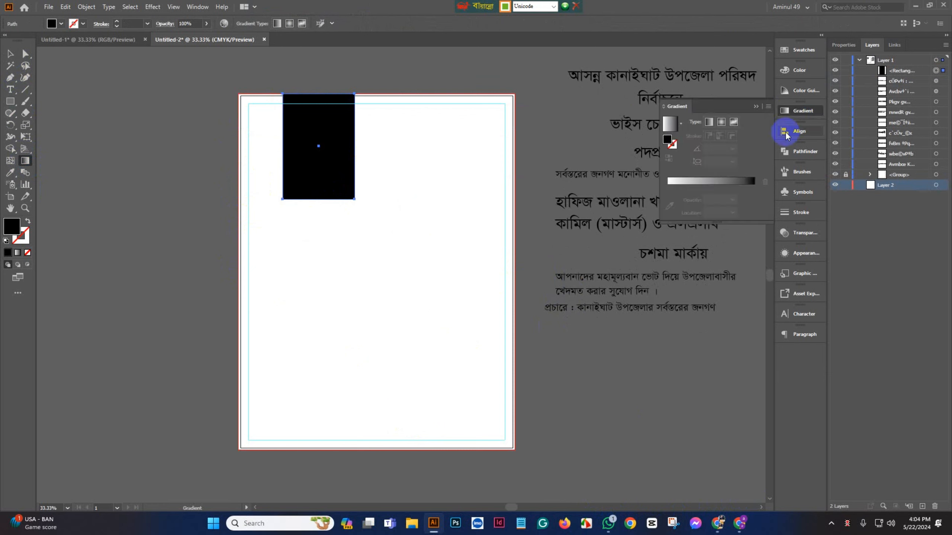
{"action": "left_click", "coordinate": [705, 179]}
{"action": "mouse_move", "coordinate": [321, 92]}
{"action": "left_mouse_down"}
{"action": "mouse_move", "coordinate": [315, 202]}
{"action": "mouse_move", "coordinate": [326, 93]}
{"action": "mouse_move", "coordinate": [318, 61]}
{"action": "left_mouse_up"}
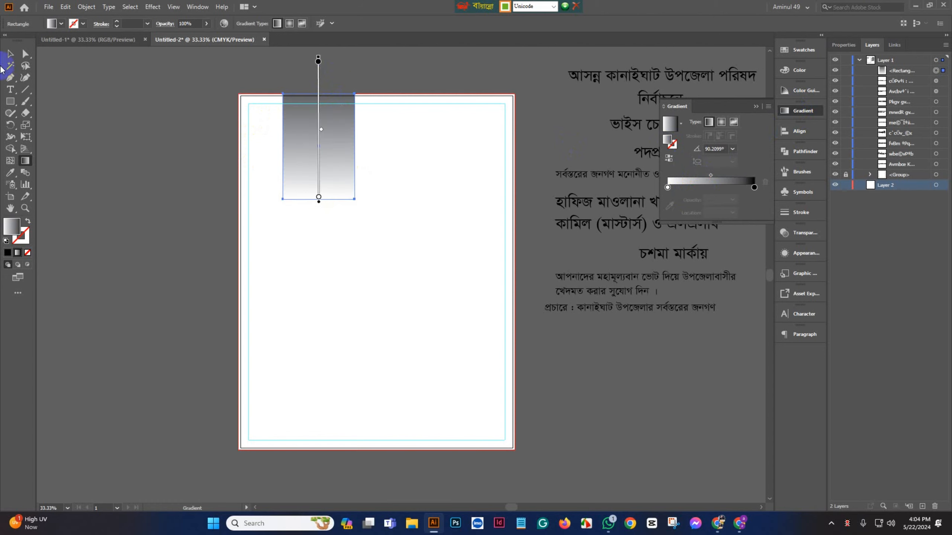
{"action": "left_click", "coordinate": [16, 55]}
{"action": "left_click", "coordinate": [103, 247]}
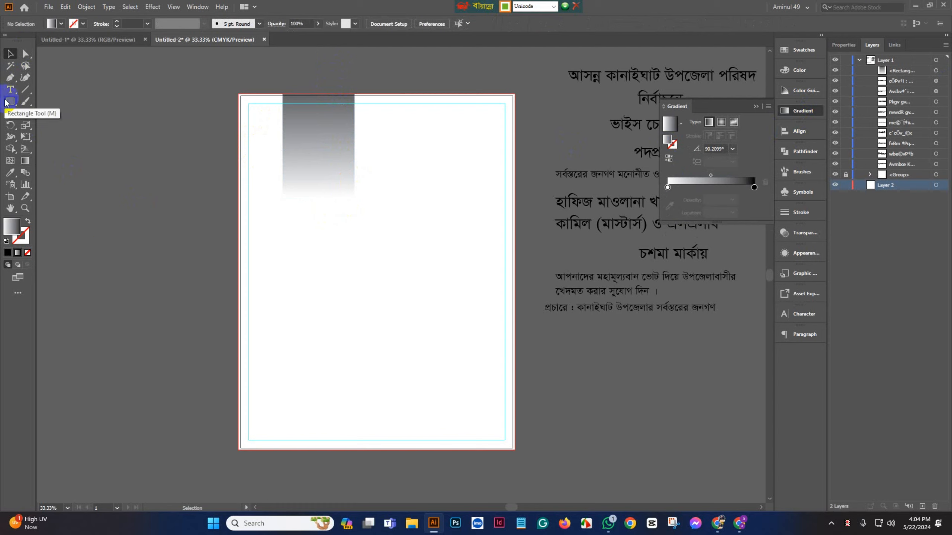
Draw a circle about 6.93 in across over the gradient rectangle's lower end and fill it with the dark grey sampled from the canvas surroundings.
{"action": "left_click_drag", "start_coordinate": [10, 104], "coordinate": [42, 125]}
{"action": "left_click_drag", "start_coordinate": [270, 175], "coordinate": [381, 286]}
{"action": "left_click", "coordinate": [8, 54]}
{"action": "left_click_drag", "start_coordinate": [319, 253], "coordinate": [314, 257]}
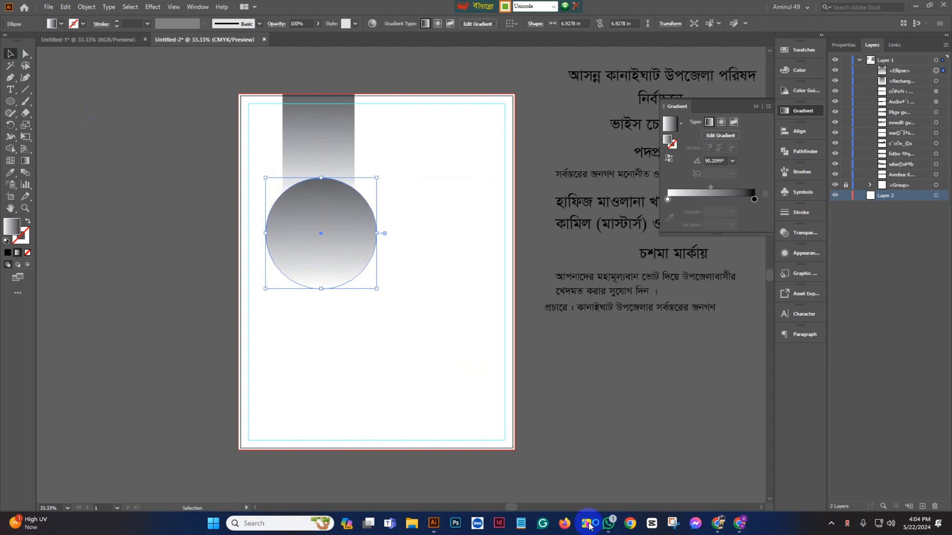
{"action": "left_click", "coordinate": [10, 172]}
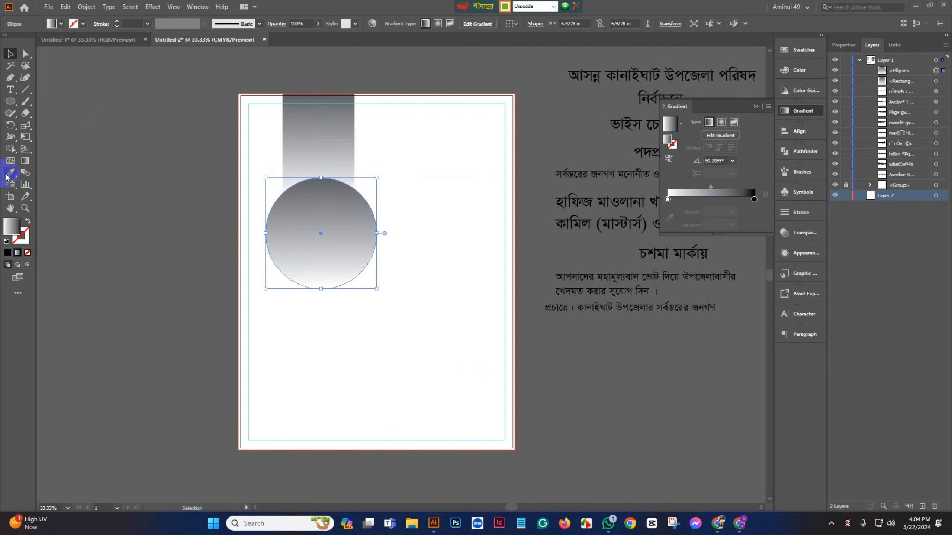
{"action": "left_click", "coordinate": [133, 167]}
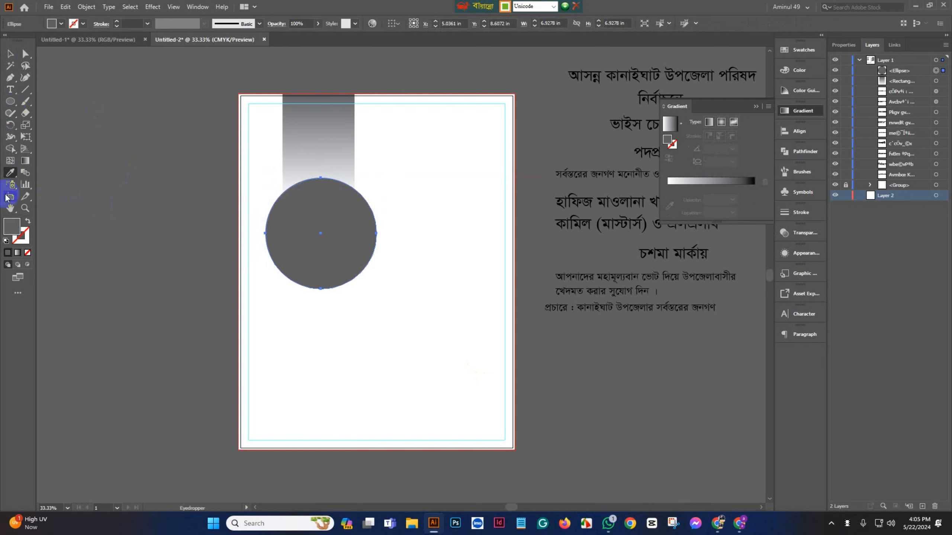
Change the circle's fill to the lighter grey #999999.
{"action": "double_click", "coordinate": [11, 226]}
{"action": "left_click_drag", "start_coordinate": [464, 291], "coordinate": [446, 304]}
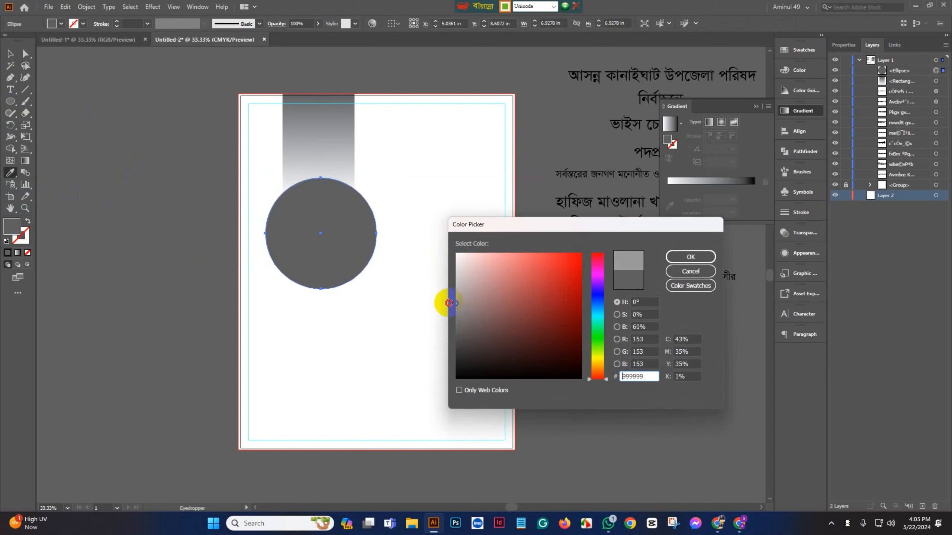
{"action": "left_click", "coordinate": [684, 257]}
Offset the grey circle's path inward to make a concentric circle about 6.18 in across.
{"action": "left_click", "coordinate": [10, 54]}
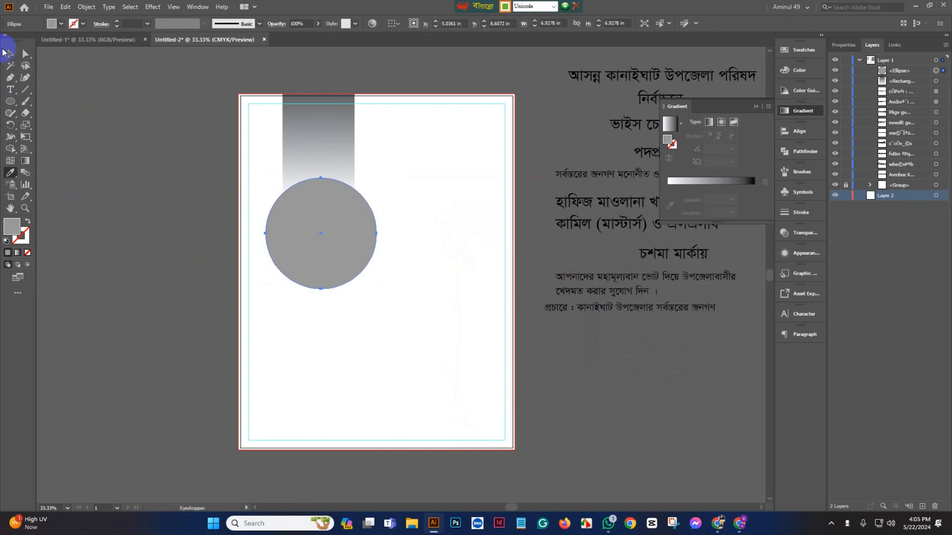
{"action": "left_click", "coordinate": [358, 264]}
{"action": "left_click", "coordinate": [86, 7]}
{"action": "mouse_move", "coordinate": [116, 249]}
{"action": "left_click", "coordinate": [250, 285]}
{"action": "key", "text": "Down"}
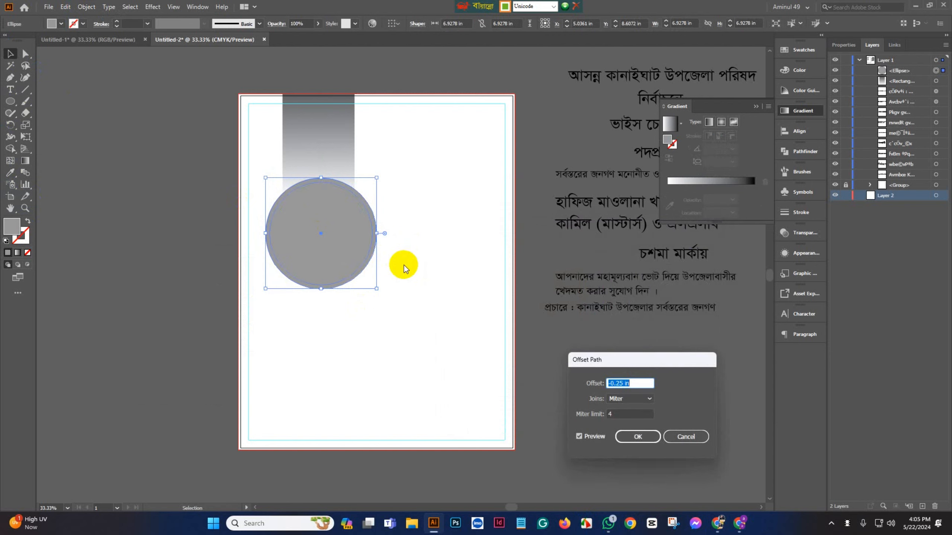
{"action": "left_click", "coordinate": [638, 437]}
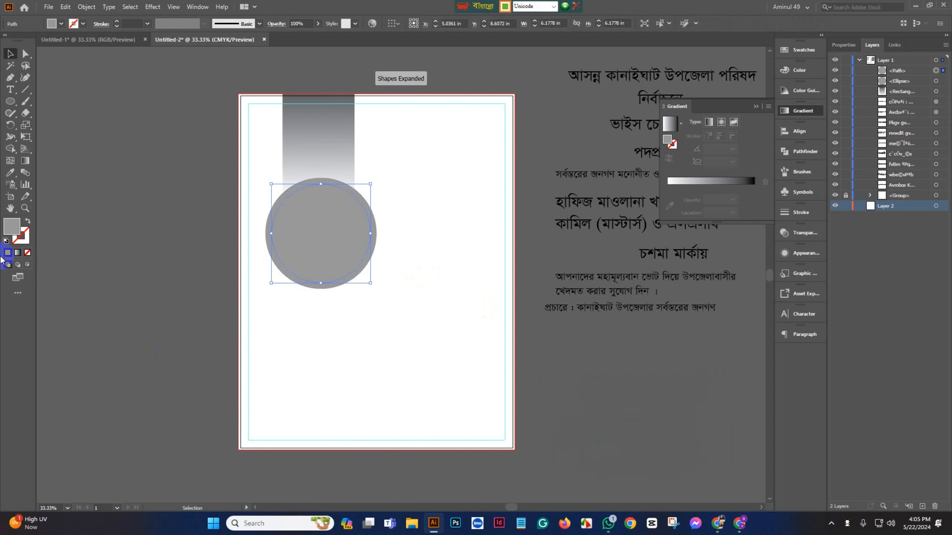
Fill the inner circle with the white sampled from the artboard and deselect it.
{"action": "left_click", "coordinate": [11, 173]}
{"action": "left_click", "coordinate": [431, 217]}
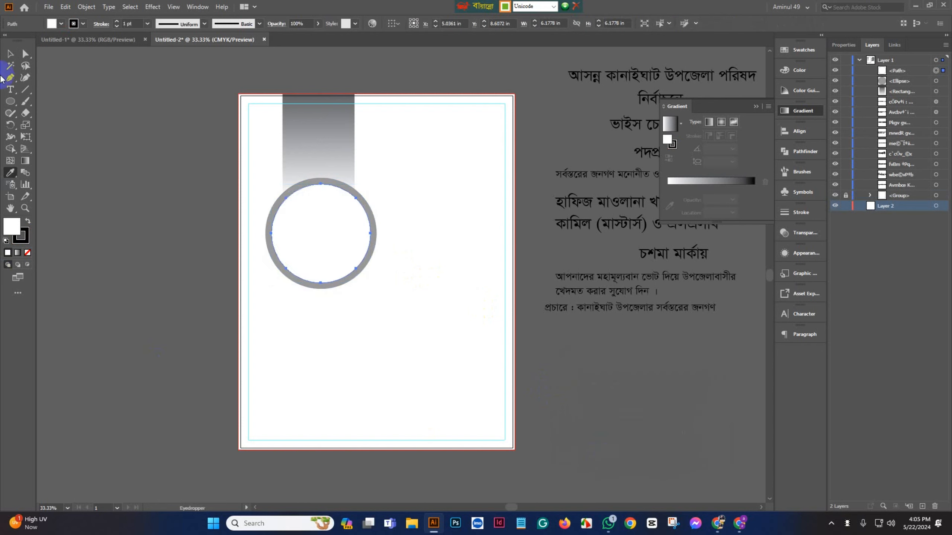
{"action": "left_click", "coordinate": [10, 53]}
{"action": "left_click", "coordinate": [229, 354]}
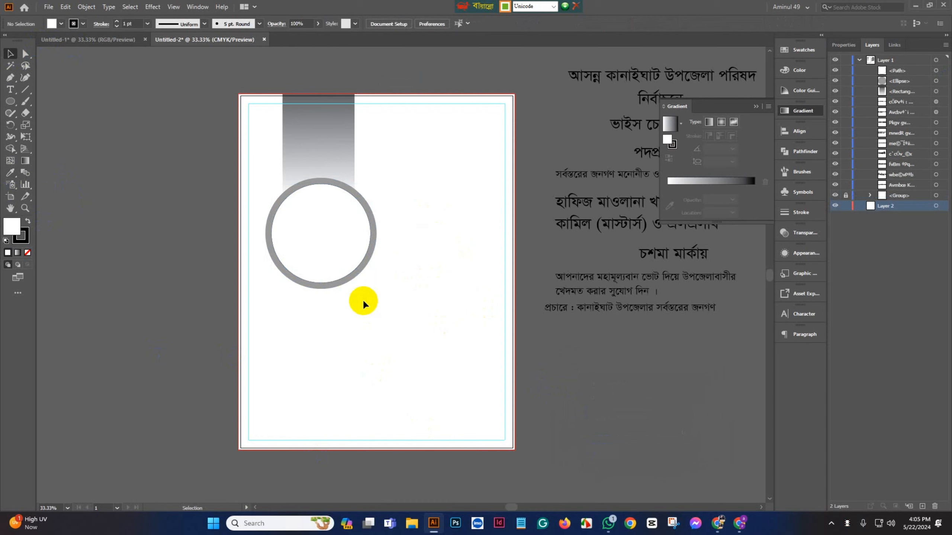
Copy the gradient rectangle to the artboard's upper right and lengthen the copy downward to about 7.34 in high.
{"action": "left_click", "coordinate": [320, 156]}
{"action": "left_click_drag", "start_coordinate": [321, 155], "coordinate": [459, 151]}
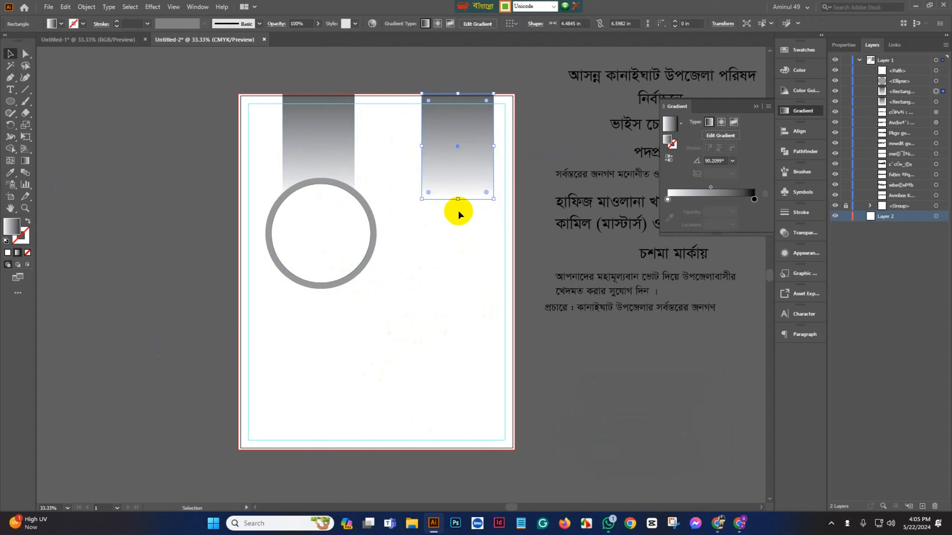
{"action": "left_click_drag", "start_coordinate": [457, 197], "coordinate": [457, 211]}
Try opacities of 50% and 20% on the copied gradient rectangle.
{"action": "left_click", "coordinate": [299, 23]}
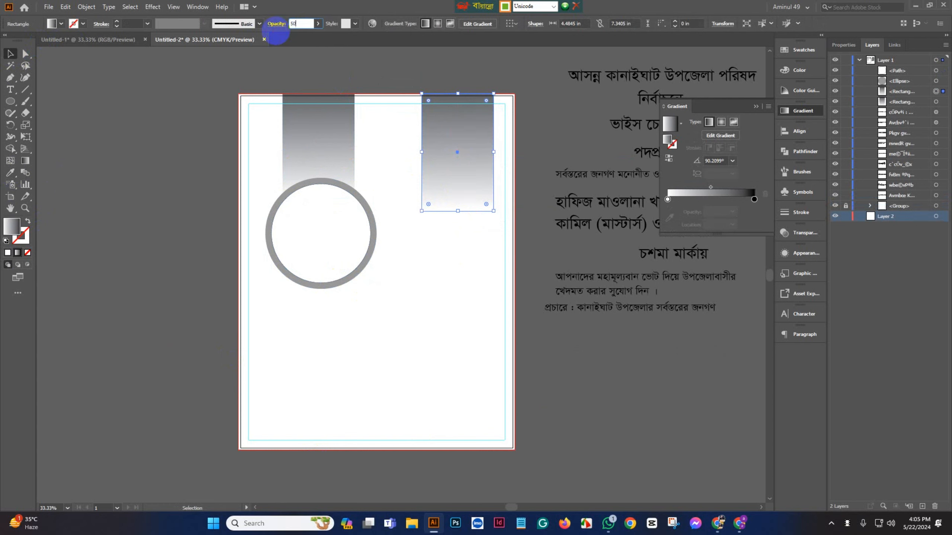
{"action": "type", "text": "50"}
{"action": "key", "text": "Return"}
{"action": "left_click", "coordinate": [434, 297]}
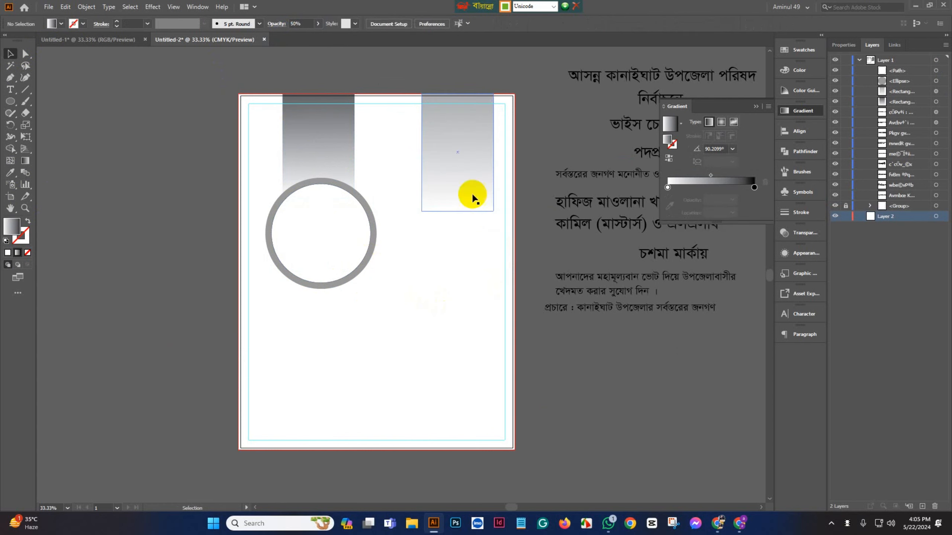
{"action": "left_click", "coordinate": [457, 163]}
{"action": "left_click", "coordinate": [301, 24]}
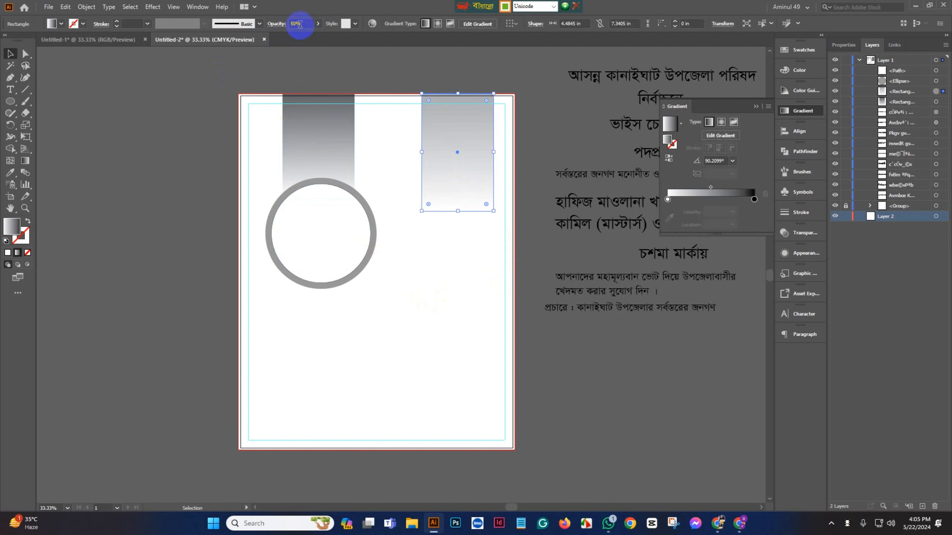
{"action": "key", "text": "Return"}
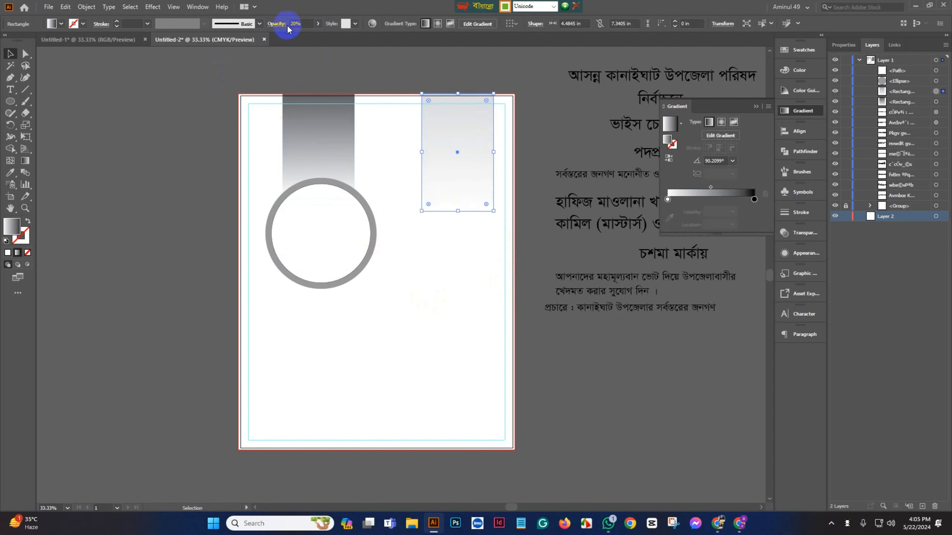
{"action": "left_click", "coordinate": [407, 291]}
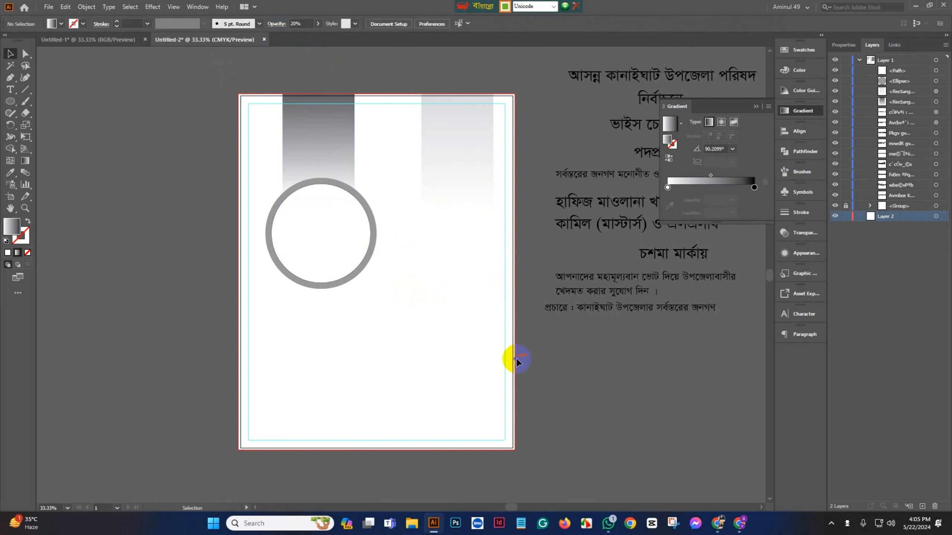
Set the opacity of the gradient rectangle at the artboard's upper right to 30%.
{"action": "scroll", "coordinate": [473, 243], "scroll_direction": "up", "scroll_amount": 1}
{"action": "left_click", "coordinate": [446, 134]}
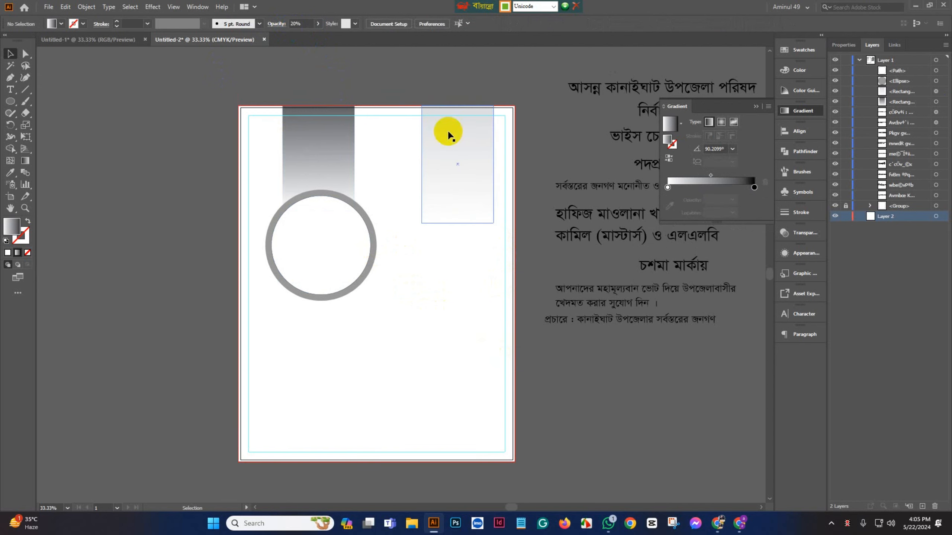
{"action": "left_click", "coordinate": [297, 24]}
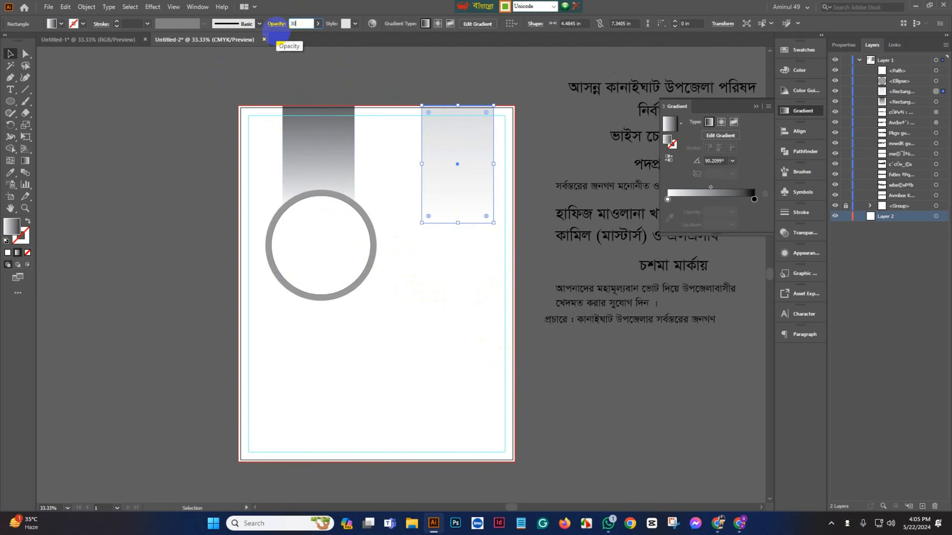
{"action": "type", "text": "30"}
{"action": "key", "text": "Return"}
{"action": "left_click", "coordinate": [484, 327]}
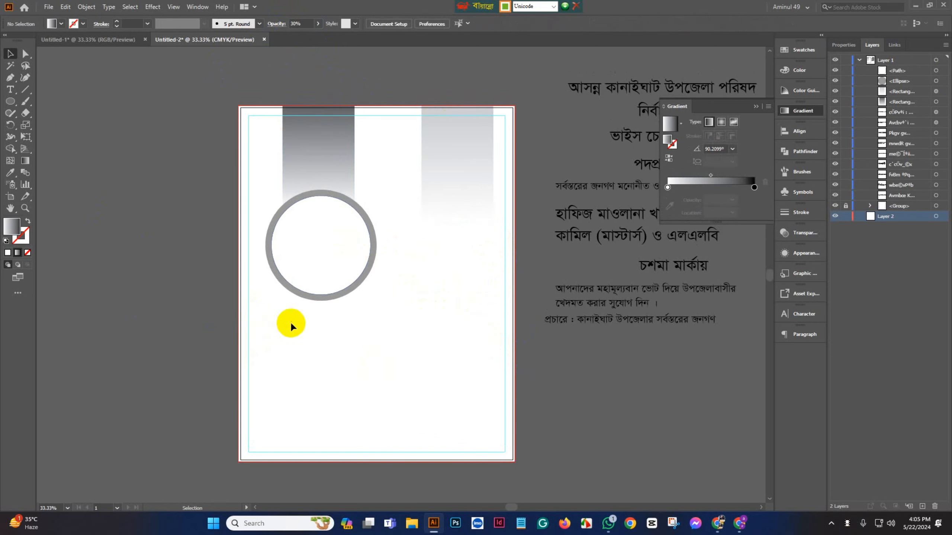
Draw a rectangle about 17.25 by 2.66 in across the full bleed width, over the circle's lower edge.
{"action": "scroll", "coordinate": [291, 323], "scroll_direction": "down", "scroll_amount": 1}
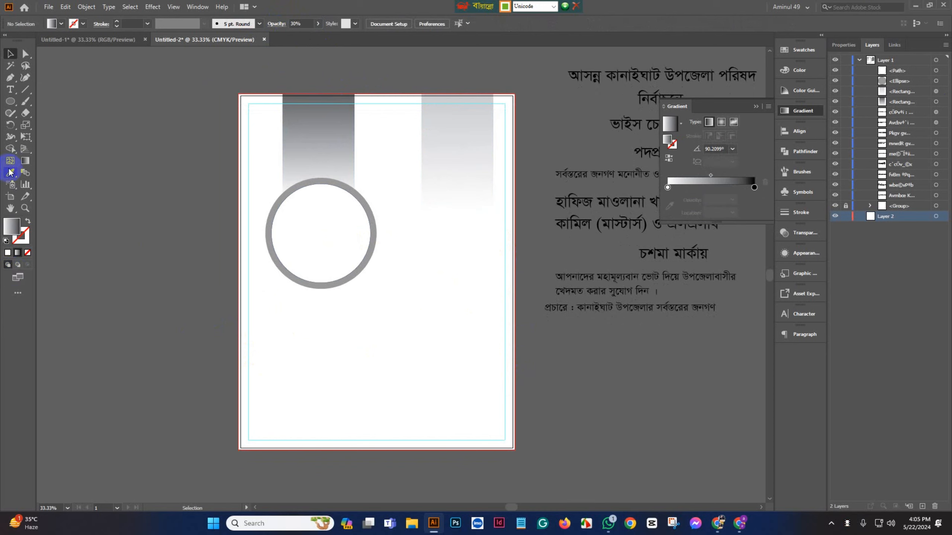
{"action": "left_click", "coordinate": [13, 105]}
{"action": "left_click", "coordinate": [58, 101]}
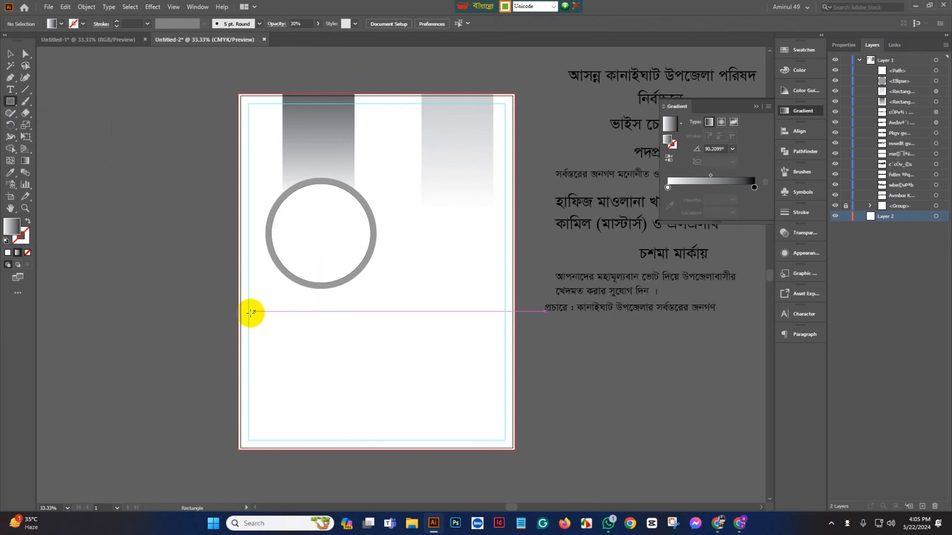
{"action": "left_click_drag", "start_coordinate": [239, 279], "coordinate": [516, 322]}
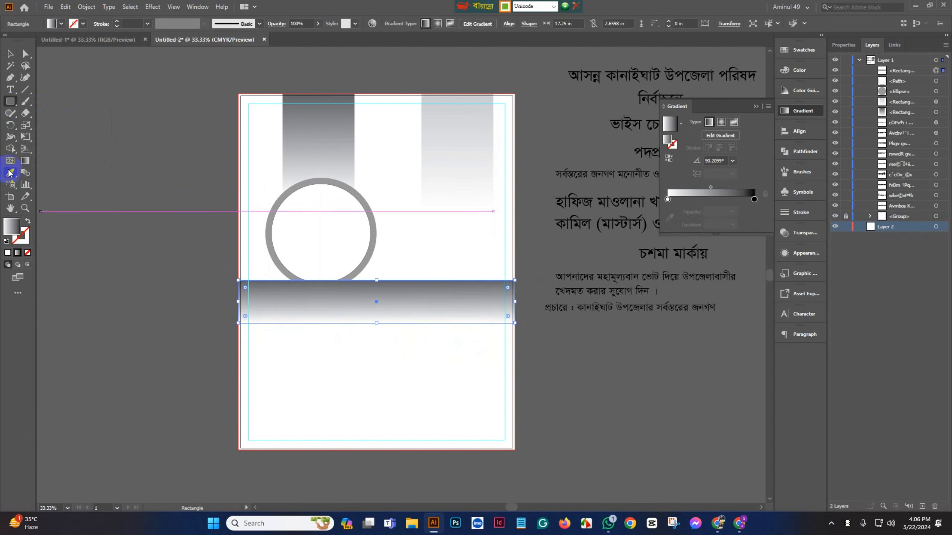
Fill the full-width band with the dark grey of the canvas surroundings and move it down to about Y 15.07 in.
{"action": "left_click", "coordinate": [10, 172]}
{"action": "left_click", "coordinate": [88, 232]}
{"action": "left_click", "coordinate": [10, 56]}
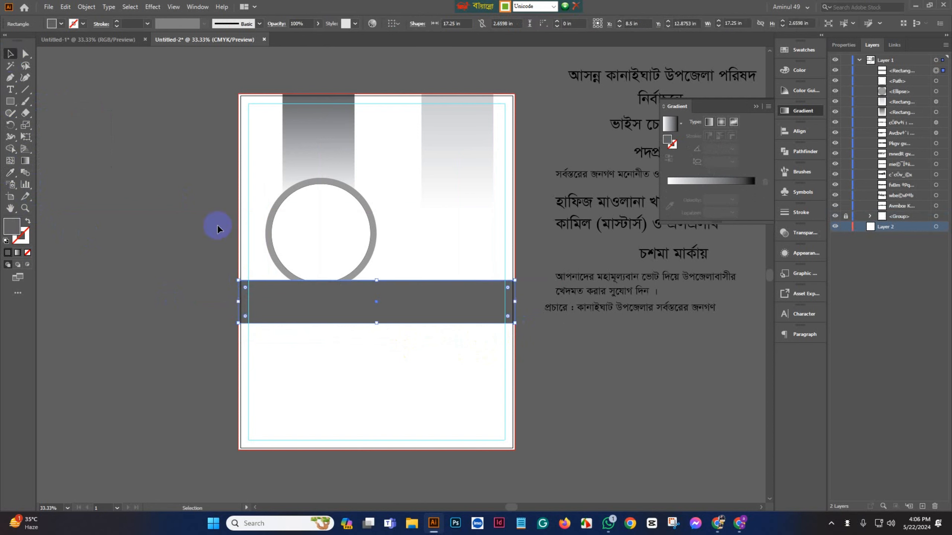
{"action": "left_click", "coordinate": [430, 311]}
{"action": "left_click_drag", "start_coordinate": [429, 311], "coordinate": [425, 355]}
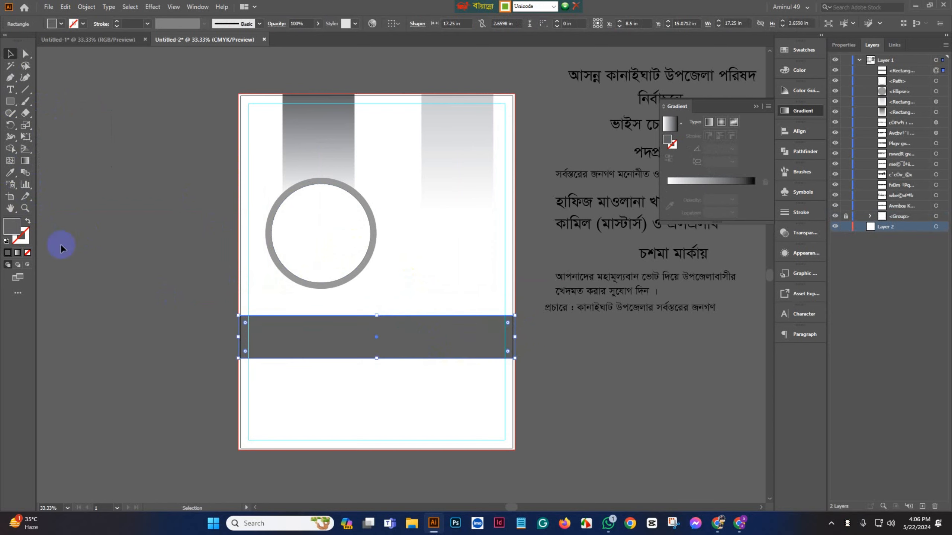
Draw a dark grey rectangle about 6.08 by 1.11 in on top of the band's left end, starting at the bleed edge.
{"action": "right_click", "coordinate": [10, 101]}
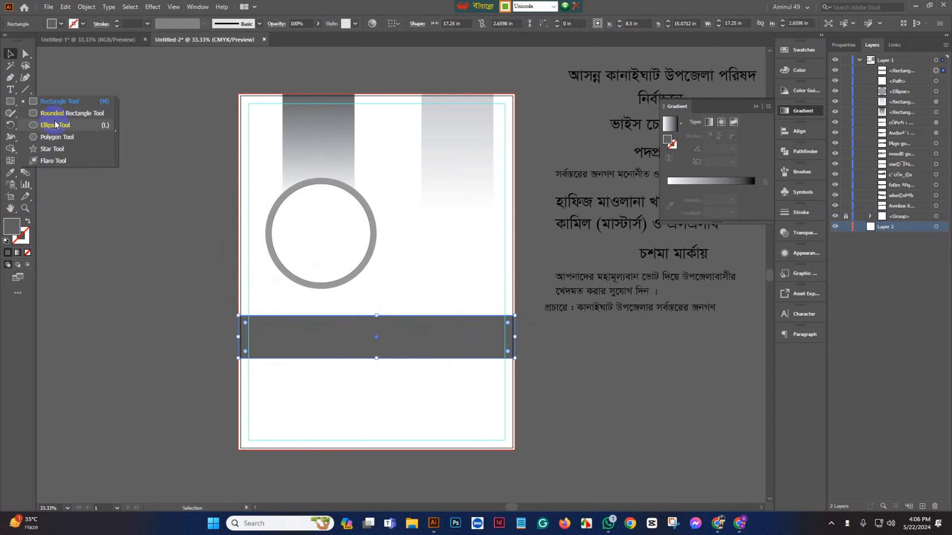
{"action": "left_click", "coordinate": [56, 101]}
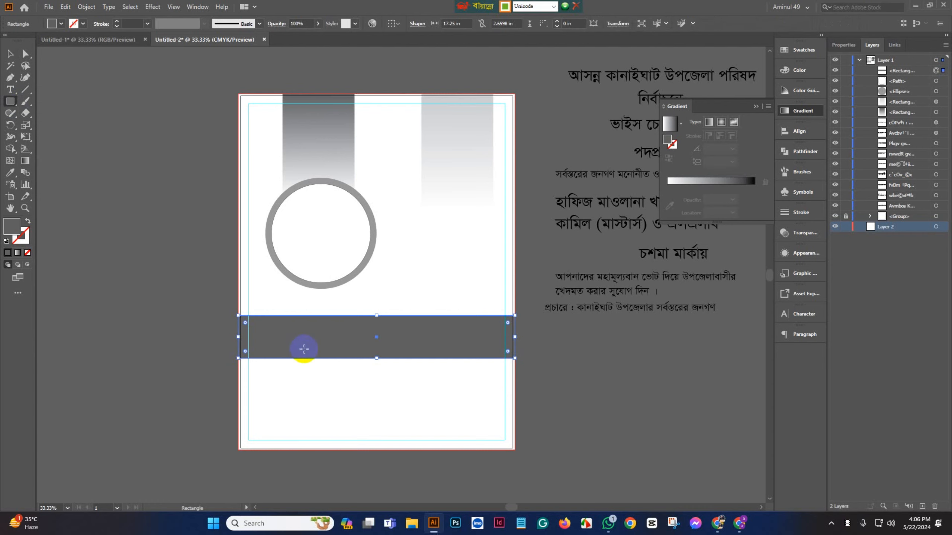
{"action": "left_click_drag", "start_coordinate": [239, 298], "coordinate": [336, 314]}
Slant the small rectangle's right end by moving its upper-right anchor point inward to about X 5.33 in.
{"action": "left_click", "coordinate": [25, 54]}
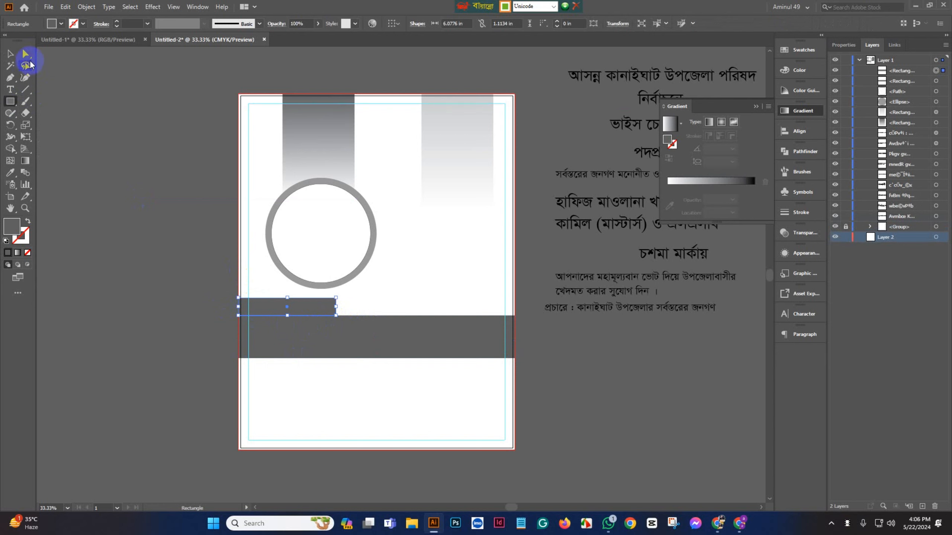
{"action": "left_click", "coordinate": [336, 298]}
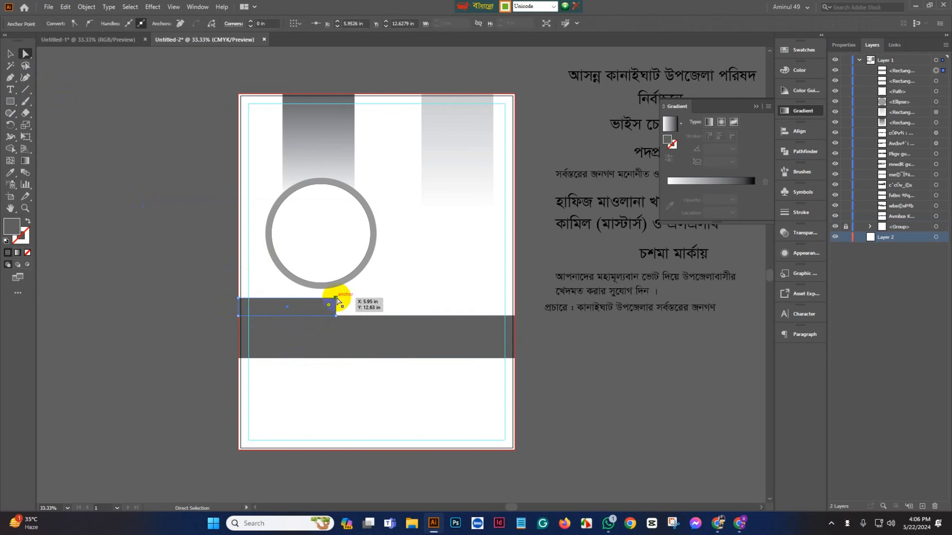
{"action": "left_click_drag", "start_coordinate": [337, 300], "coordinate": [325, 299]}
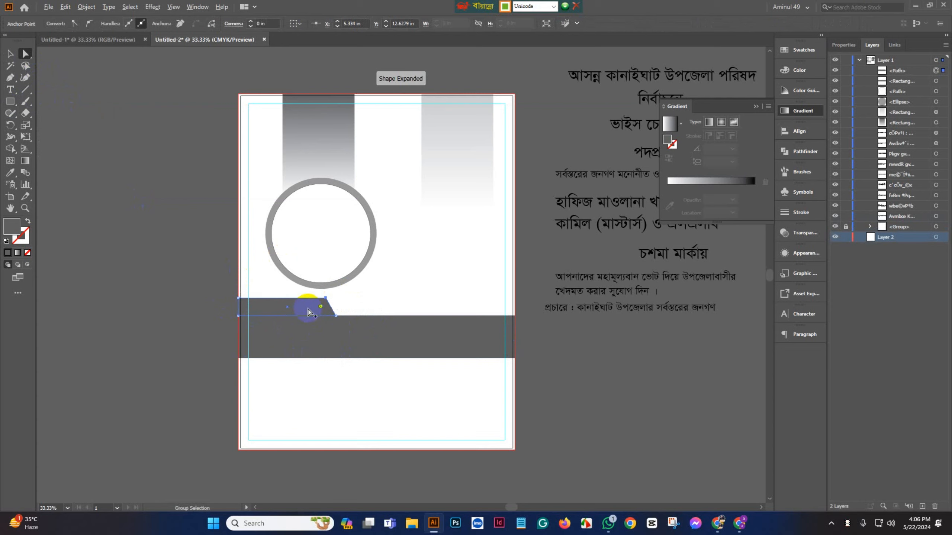
Place a horizontally flipped copy of the slanted shape beneath the band's right end, flush with the right bleed edge.
{"action": "key", "text": "v"}
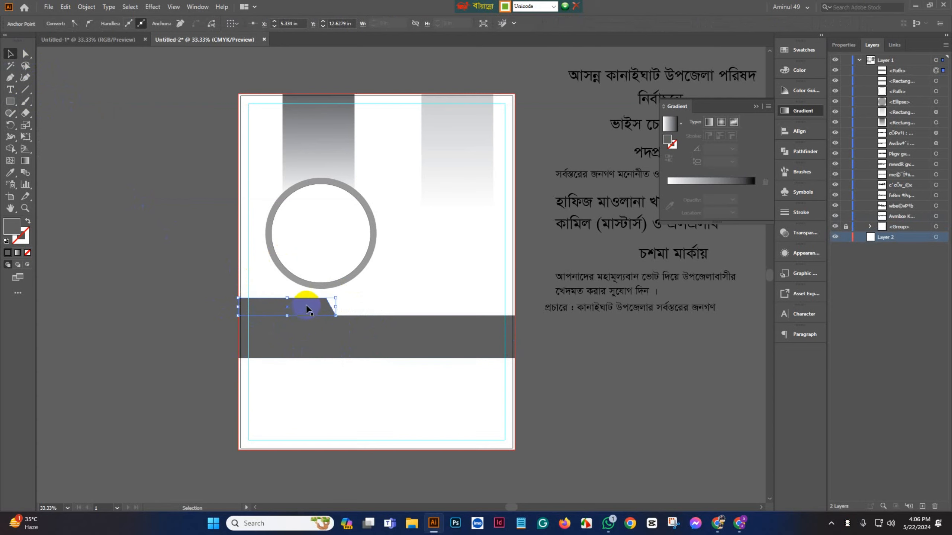
{"action": "left_click_drag", "start_coordinate": [306, 306], "coordinate": [491, 369]}
{"action": "left_click", "coordinate": [800, 50]}
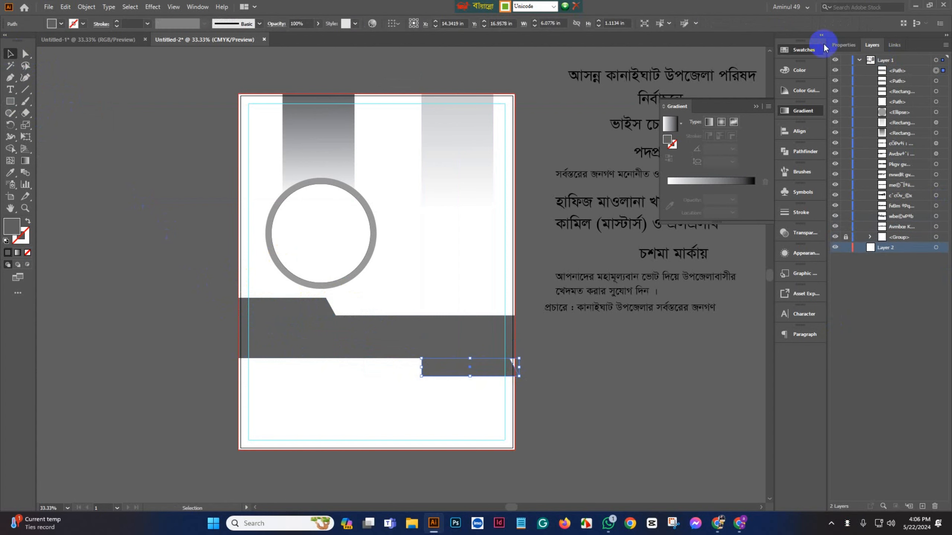
{"action": "left_click", "coordinate": [843, 45]}
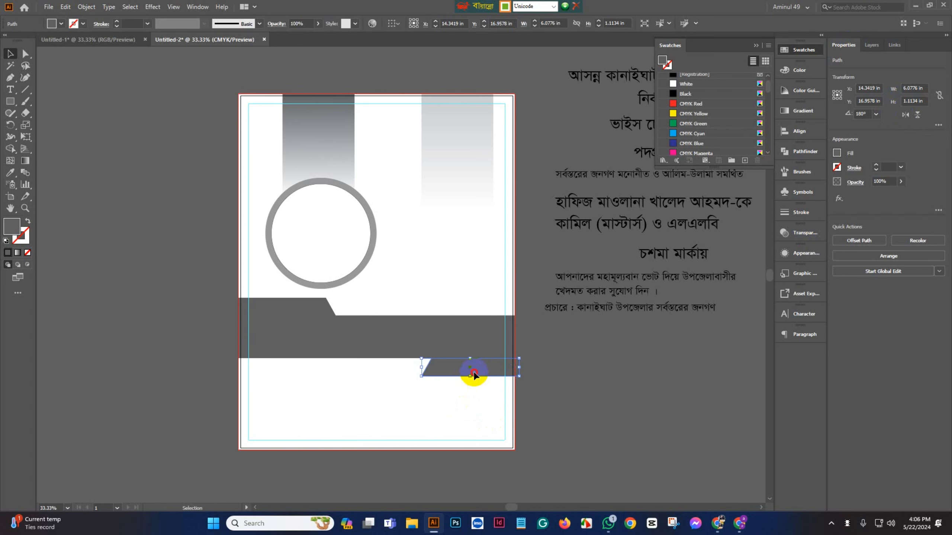
{"action": "left_click_drag", "start_coordinate": [472, 373], "coordinate": [467, 374]}
{"action": "left_click", "coordinate": [589, 403]}
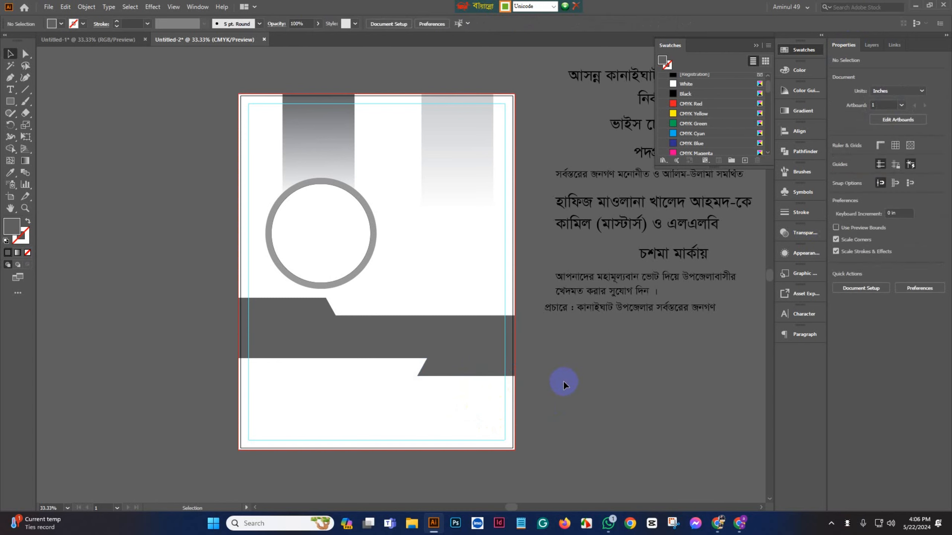
Flip the slanted shape beneath the band vertically so its slant parallels the upper one.
{"action": "left_click", "coordinate": [449, 374]}
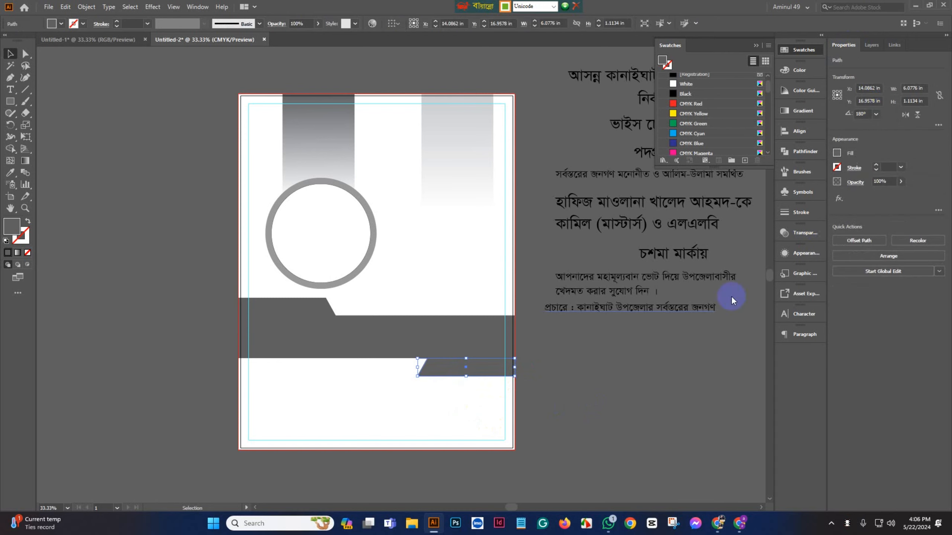
{"action": "left_click", "coordinate": [917, 115]}
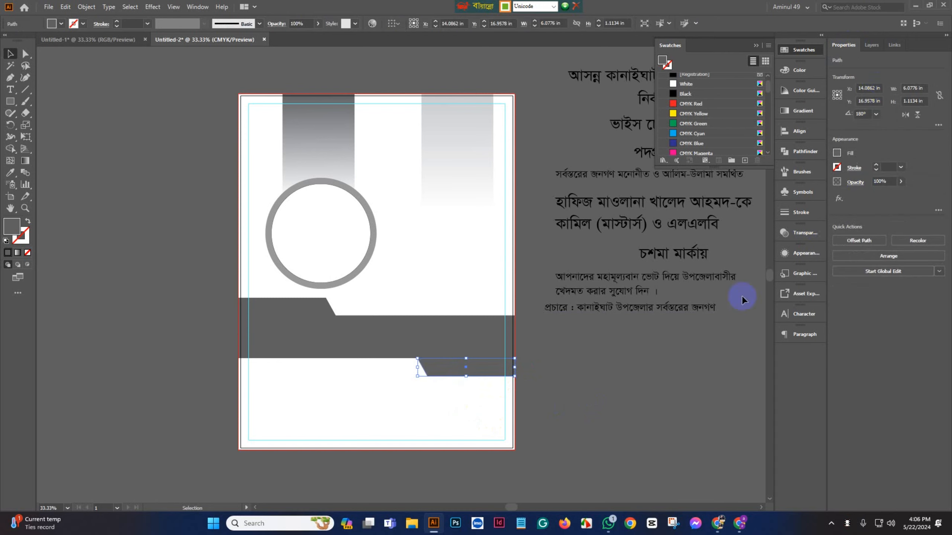
{"action": "left_click", "coordinate": [569, 406]}
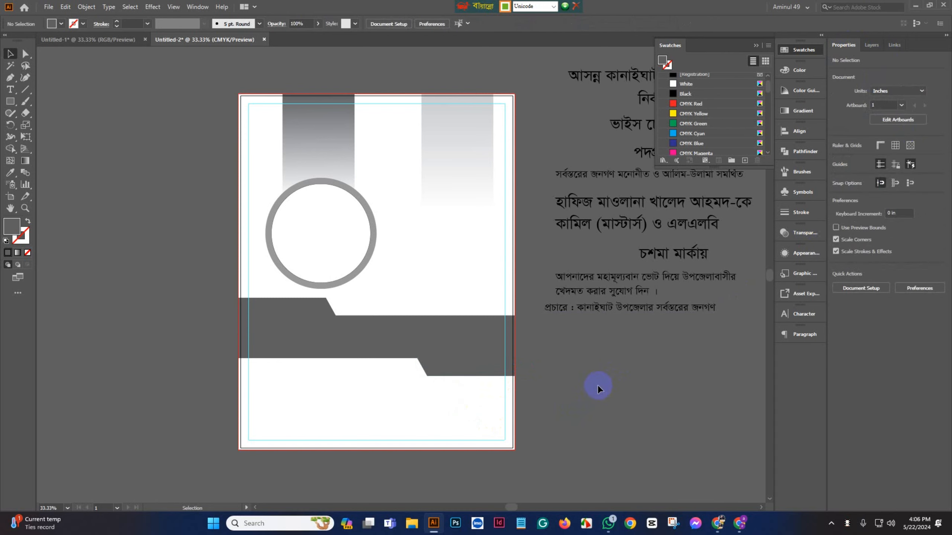
Shrink the two slanted end shapes together vertically about their shared centre to about 3.77 in overall height.
{"action": "left_click", "coordinate": [461, 377]}
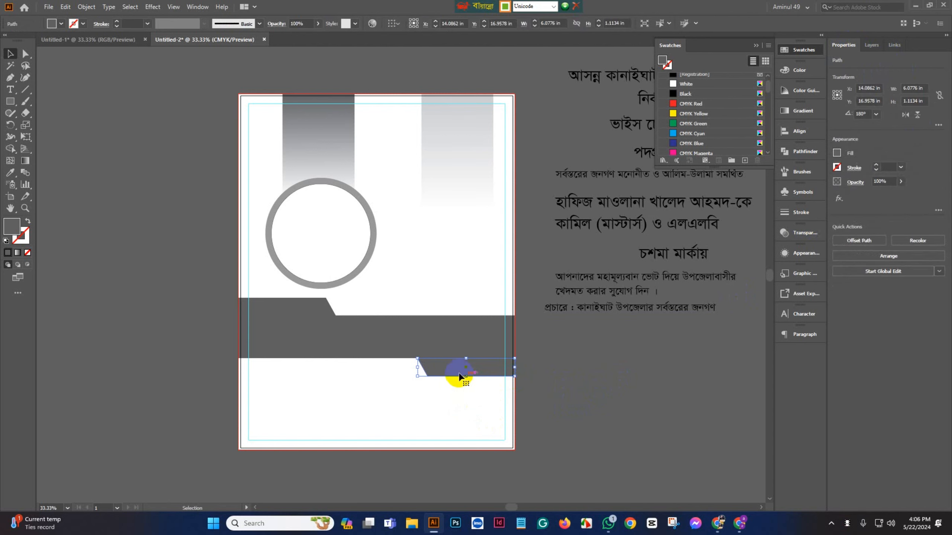
{"action": "left_click_drag", "start_coordinate": [468, 376], "coordinate": [465, 373]}
{"action": "key", "text": "v"}
{"action": "left_click", "coordinate": [312, 312]}
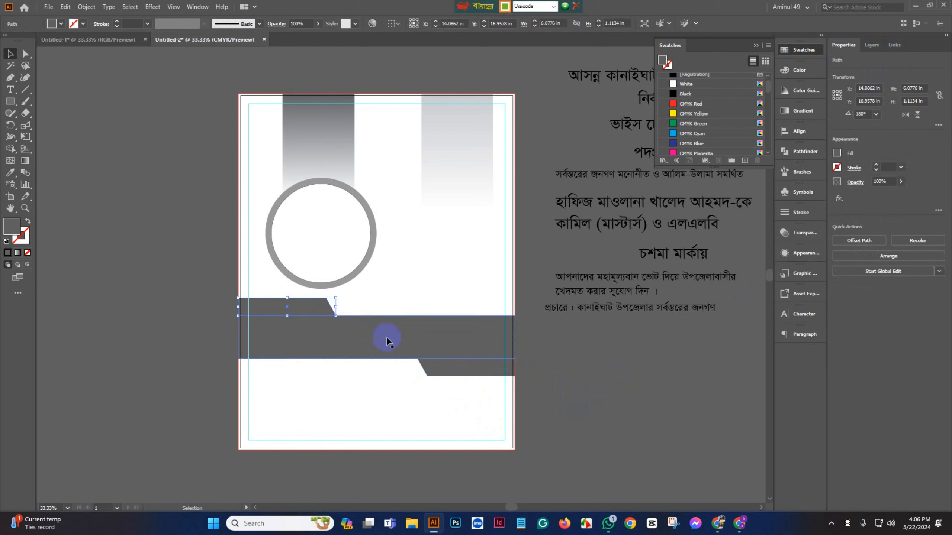
{"action": "left_click", "coordinate": [445, 380], "text": "shift"}
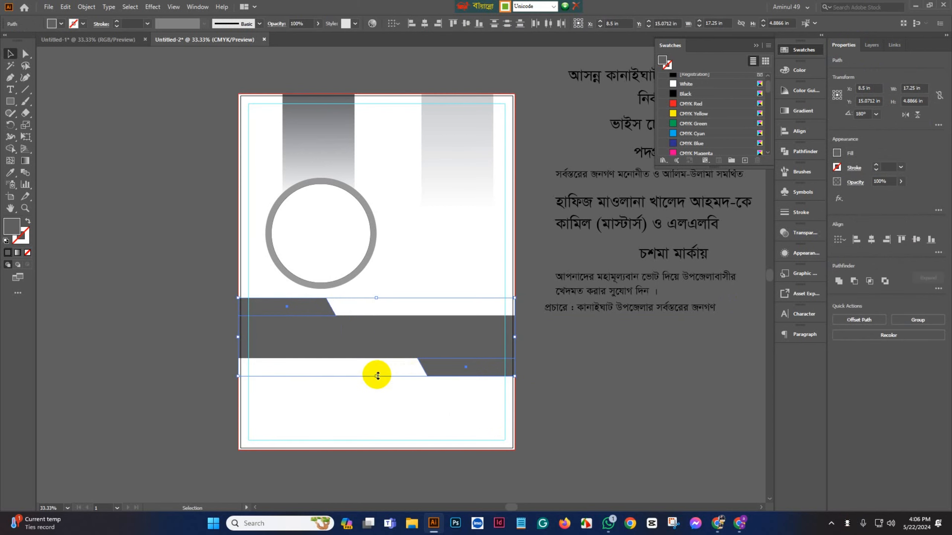
{"action": "left_click_drag", "start_coordinate": [377, 376], "coordinate": [378, 370]}
{"action": "key", "text": "ctrl+z"}
{"action": "left_click_drag", "start_coordinate": [378, 376], "coordinate": [379, 370]}
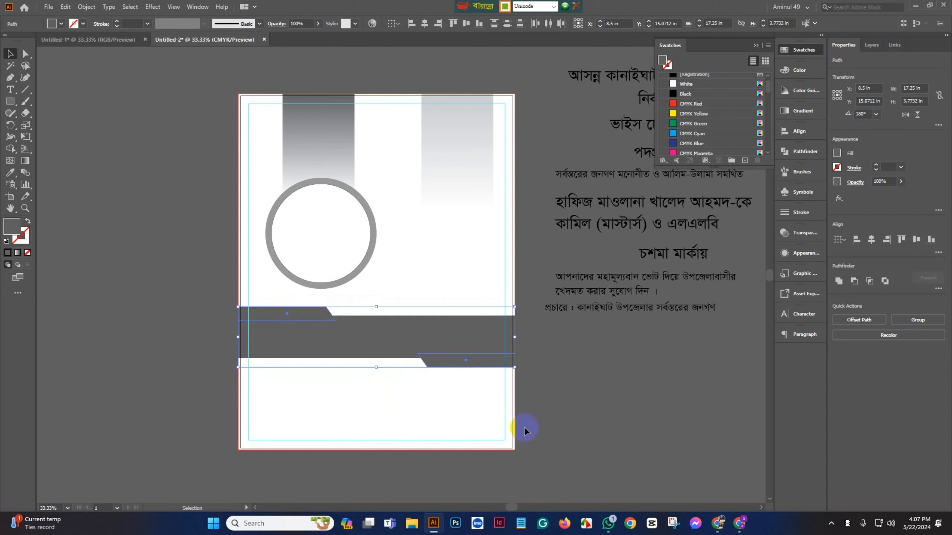
{"action": "left_click", "coordinate": [655, 423]}
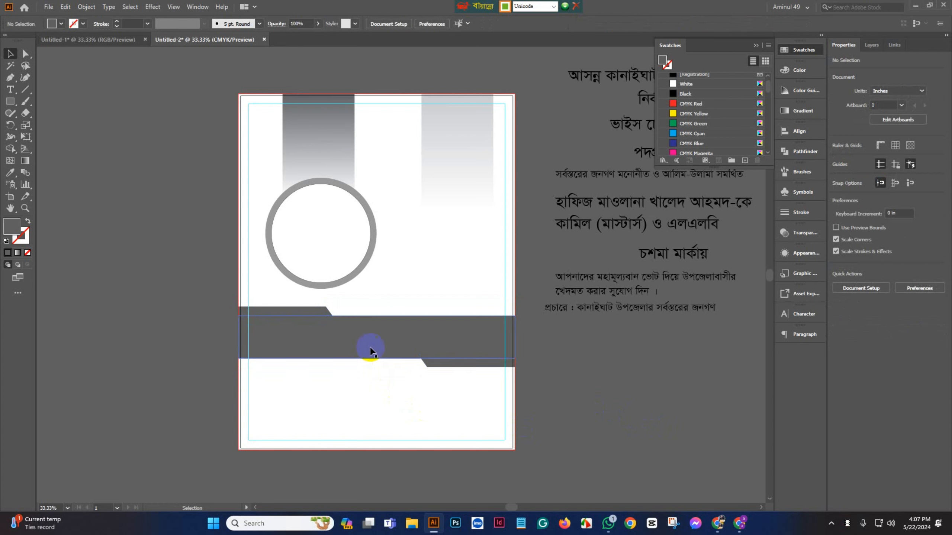
Fill the band and both slanted shapes with near-black #181818.
{"action": "left_click", "coordinate": [354, 340]}
{"action": "left_click", "coordinate": [462, 369]}
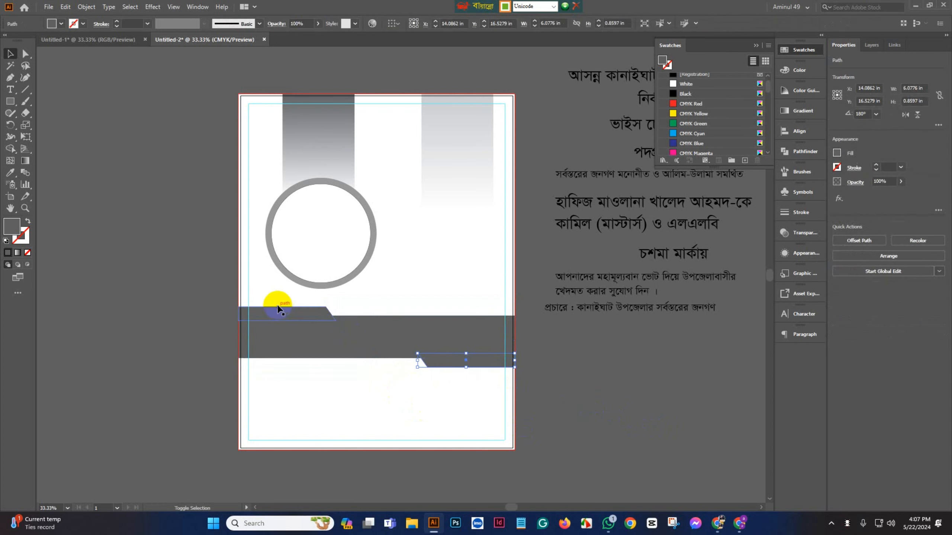
{"action": "left_click", "coordinate": [294, 314], "text": "shift"}
{"action": "left_click", "coordinate": [352, 337], "text": "shift"}
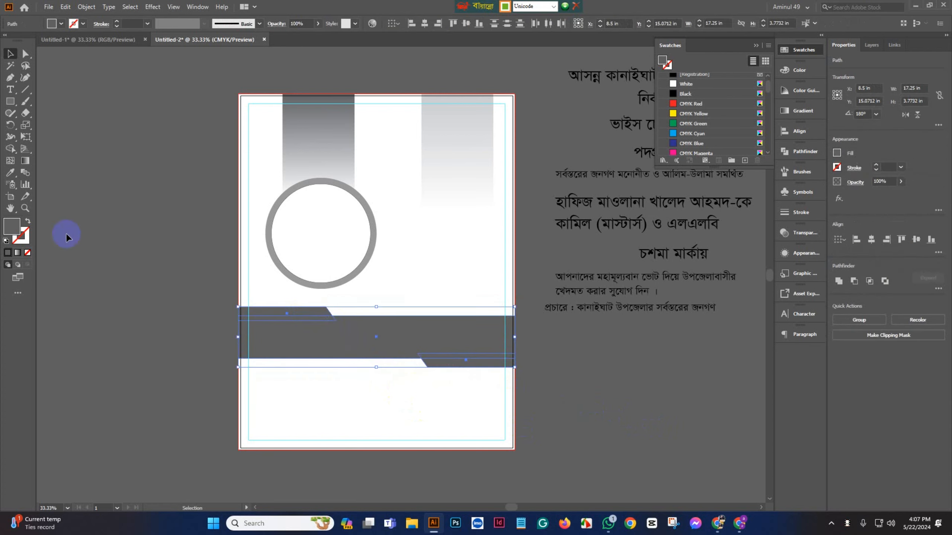
{"action": "double_click", "coordinate": [17, 226]}
{"action": "left_click_drag", "start_coordinate": [508, 323], "coordinate": [435, 378]}
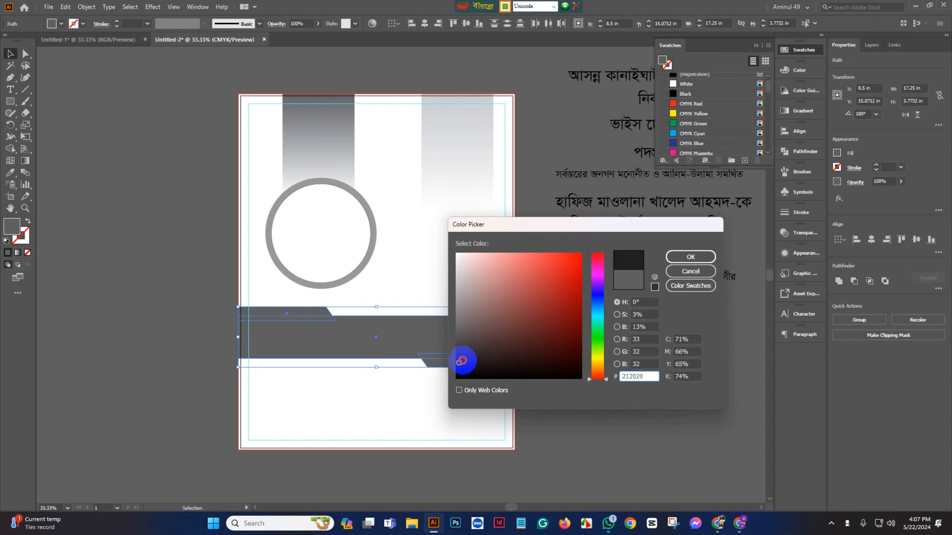
{"action": "left_click", "coordinate": [681, 259]}
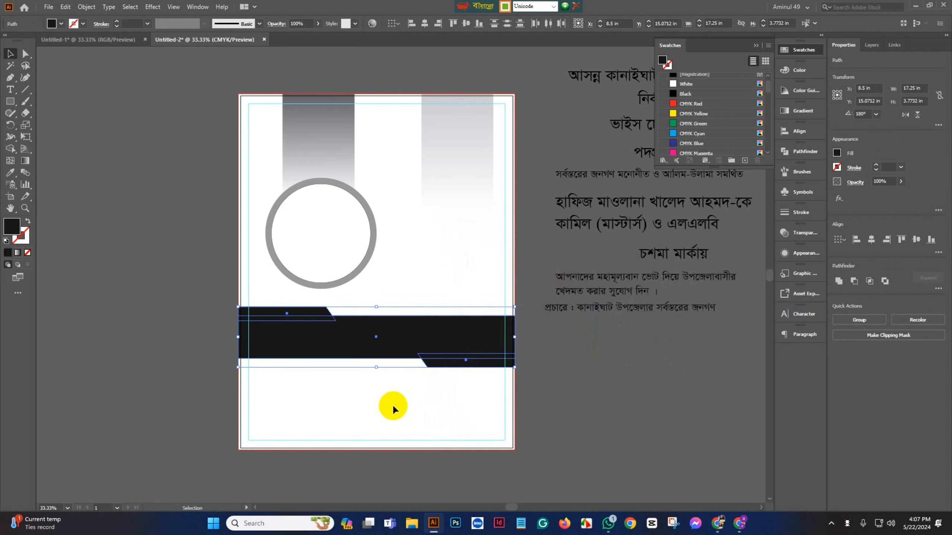
{"action": "left_click", "coordinate": [393, 407]}
Draw a near-black rectangle about 5.01 by 0.49 in inside the lower-right corner of the margin guides.
{"action": "scroll", "coordinate": [395, 404], "scroll_direction": "down", "scroll_amount": 3}
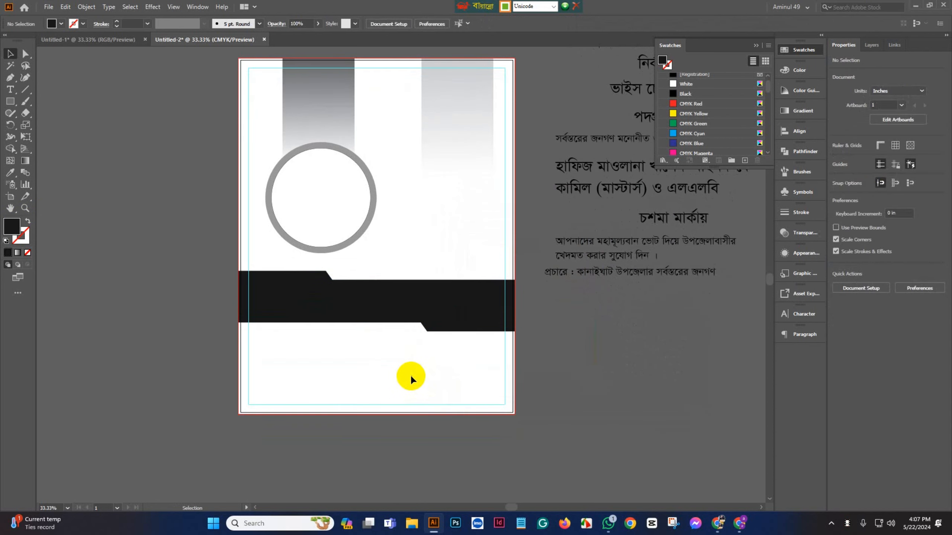
{"action": "scroll", "coordinate": [411, 374], "scroll_direction": "down", "scroll_amount": 4}
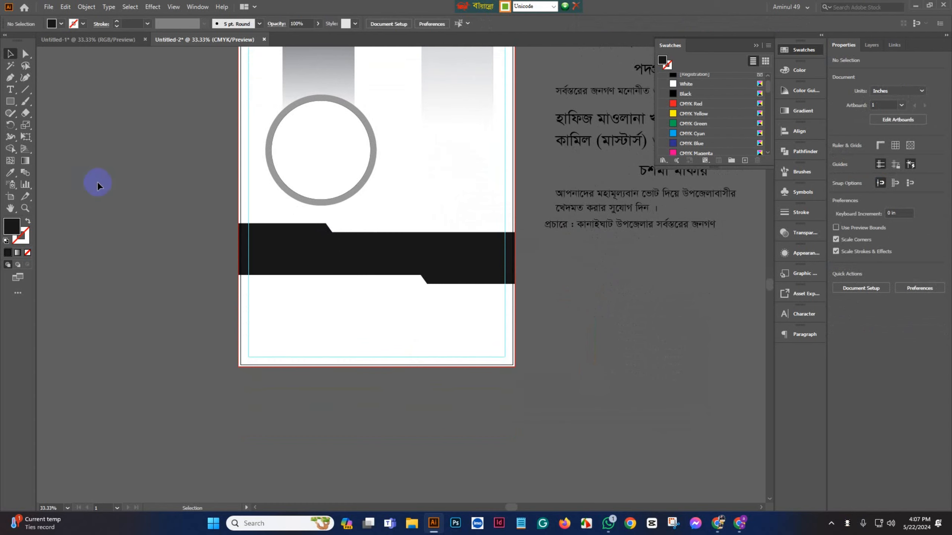
{"action": "left_click", "coordinate": [10, 101]}
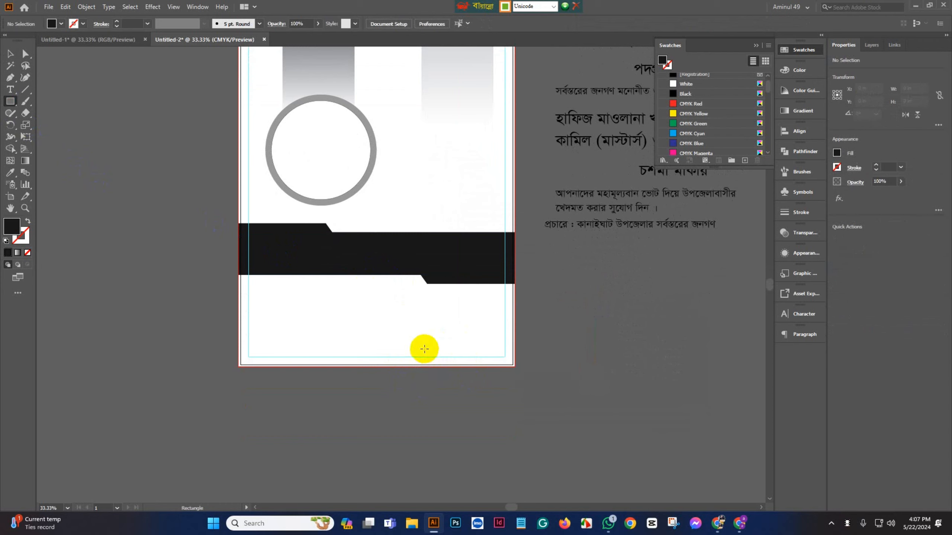
{"action": "left_click_drag", "start_coordinate": [425, 350], "coordinate": [506, 357]}
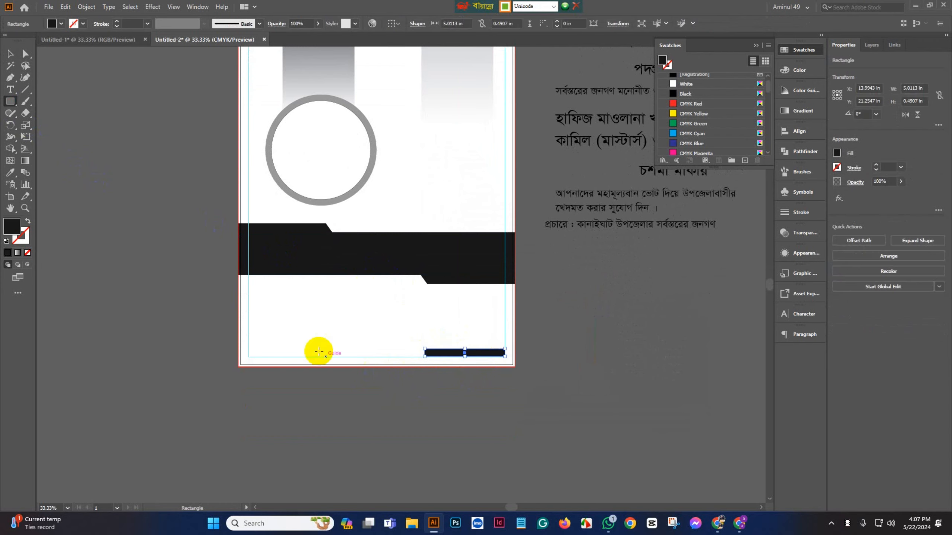
{"action": "left_click", "coordinate": [9, 53]}
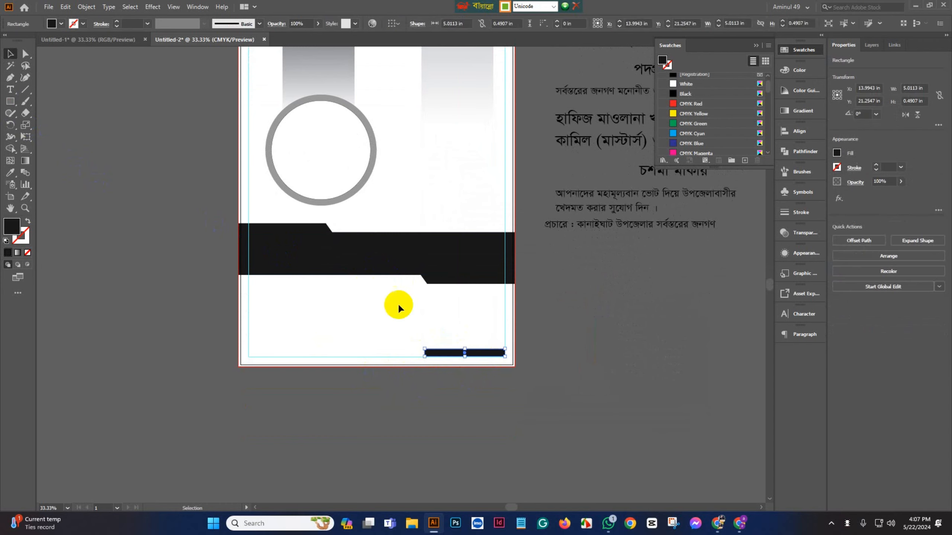
Round the upper-left corner of the small bottom bar to the bar's full height.
{"action": "scroll", "coordinate": [484, 402], "scroll_direction": "up", "scroll_amount": 5}
{"action": "left_click_drag", "start_coordinate": [134, 112], "coordinate": [278, 316]}
{"action": "left_click", "coordinate": [278, 317]}
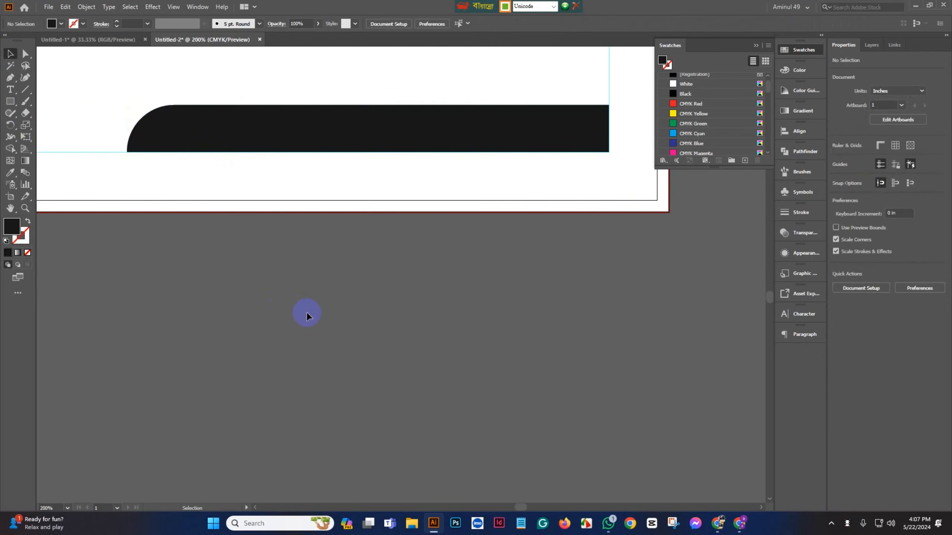
{"action": "scroll", "coordinate": [395, 276], "scroll_direction": "down", "scroll_amount": 5}
{"action": "scroll", "coordinate": [494, 275], "scroll_direction": "down", "scroll_amount": 1}
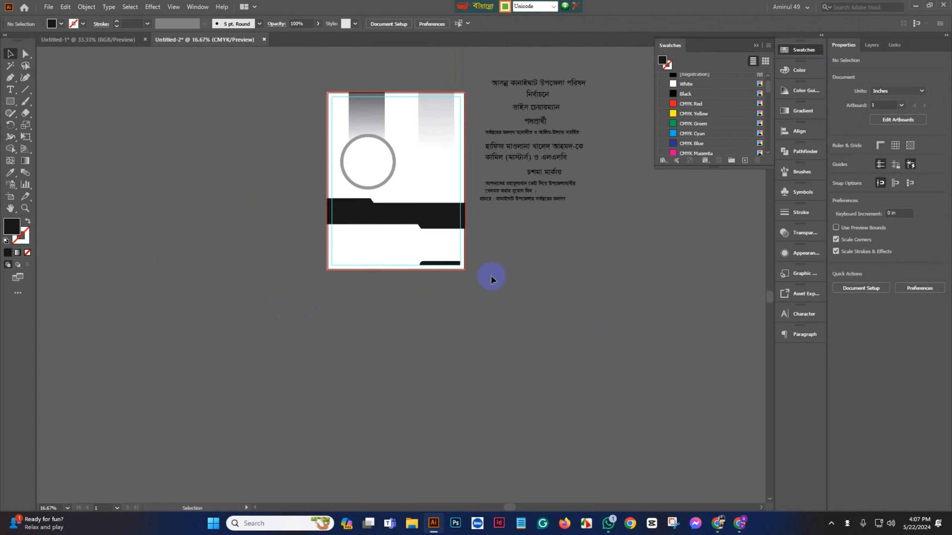
Narrow the band and the lower slanted shape symmetrically to about 15.98 in wide, so both ends meet the margin guides.
{"action": "left_click", "coordinate": [415, 264]}
{"action": "scroll", "coordinate": [424, 260], "scroll_direction": "up", "scroll_amount": 2}
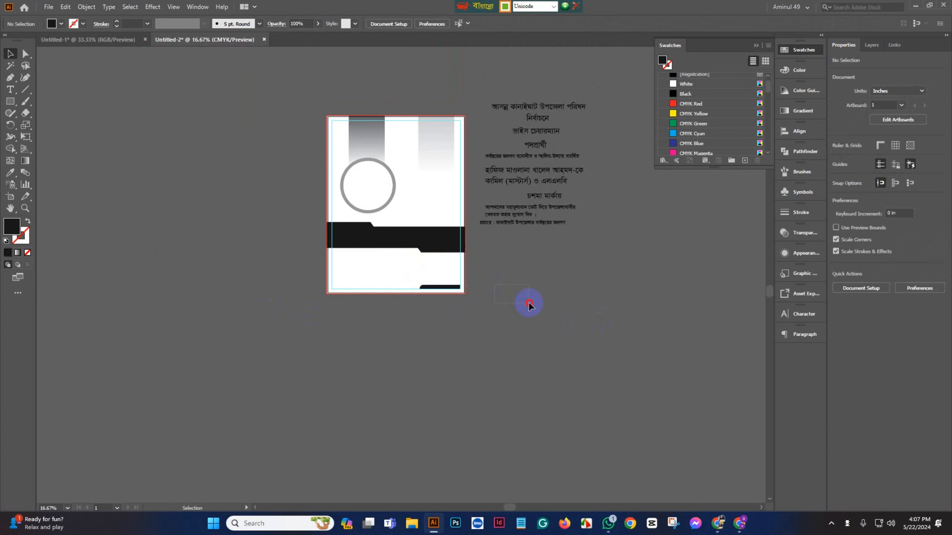
{"action": "scroll", "coordinate": [440, 234], "scroll_direction": "up", "scroll_amount": 4}
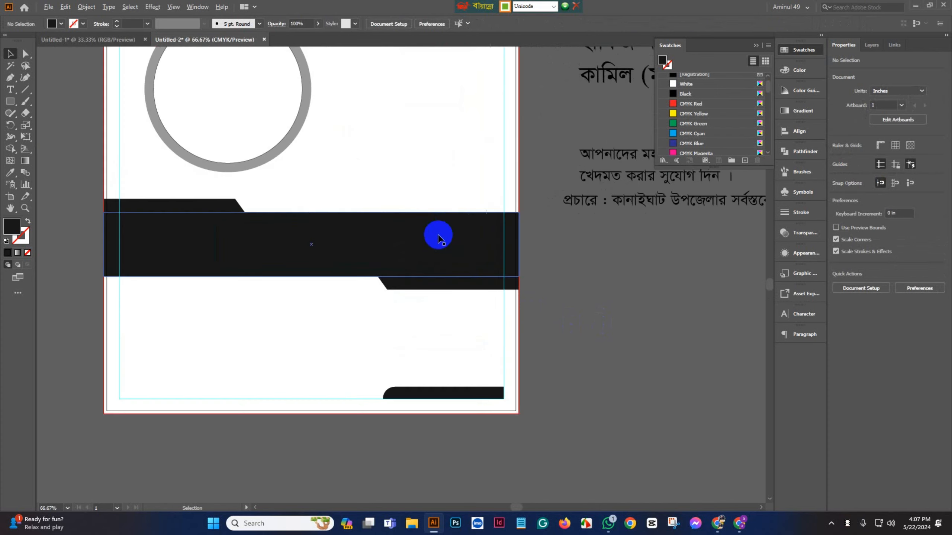
{"action": "left_click", "coordinate": [538, 249]}
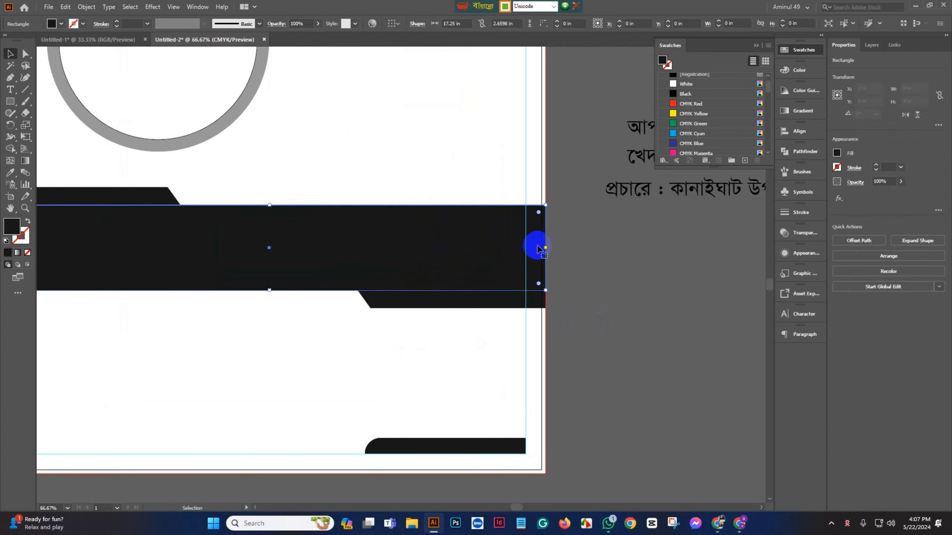
{"action": "left_click", "coordinate": [535, 303], "text": "shift"}
{"action": "scroll", "coordinate": [538, 296], "scroll_direction": "down", "scroll_amount": 3}
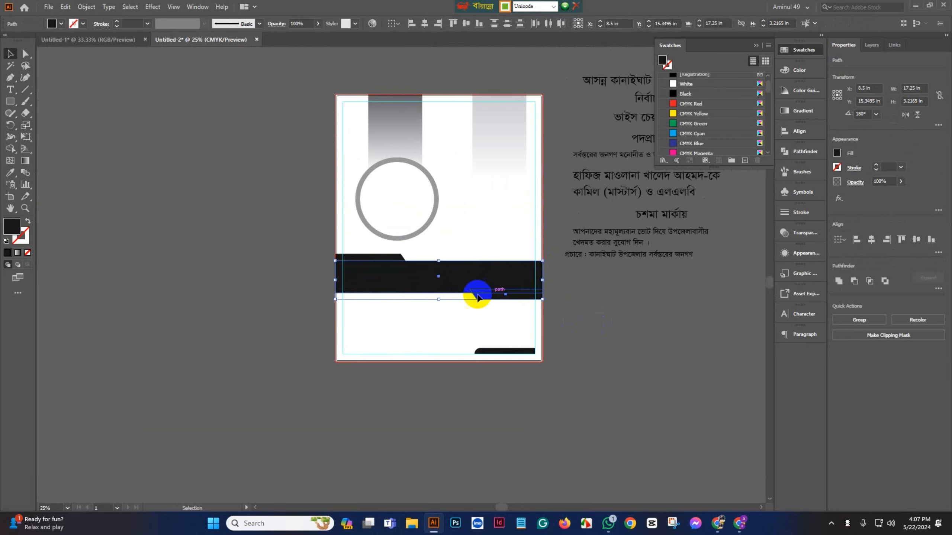
{"action": "left_click", "coordinate": [361, 261], "text": "shift"}
{"action": "left_click", "coordinate": [360, 266], "text": "shift"}
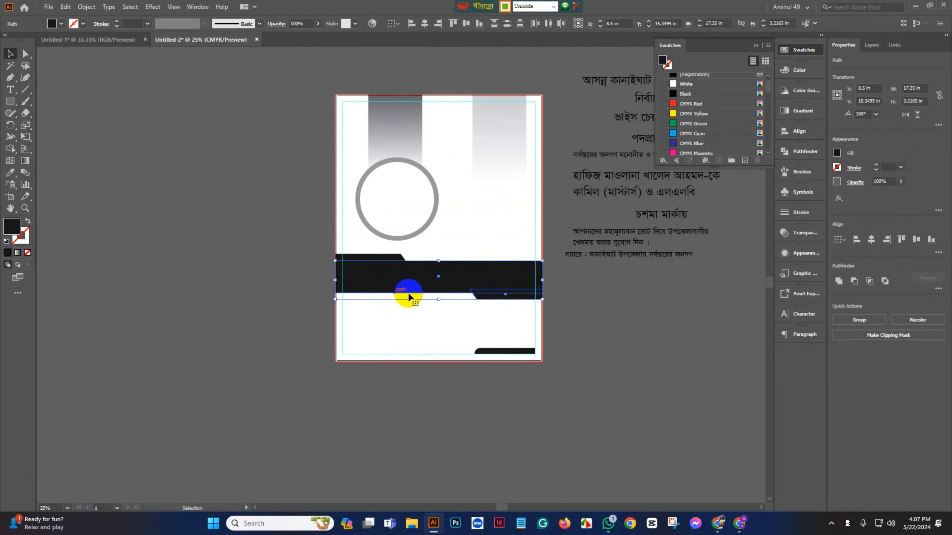
{"action": "left_click_drag", "start_coordinate": [336, 282], "coordinate": [344, 280]}
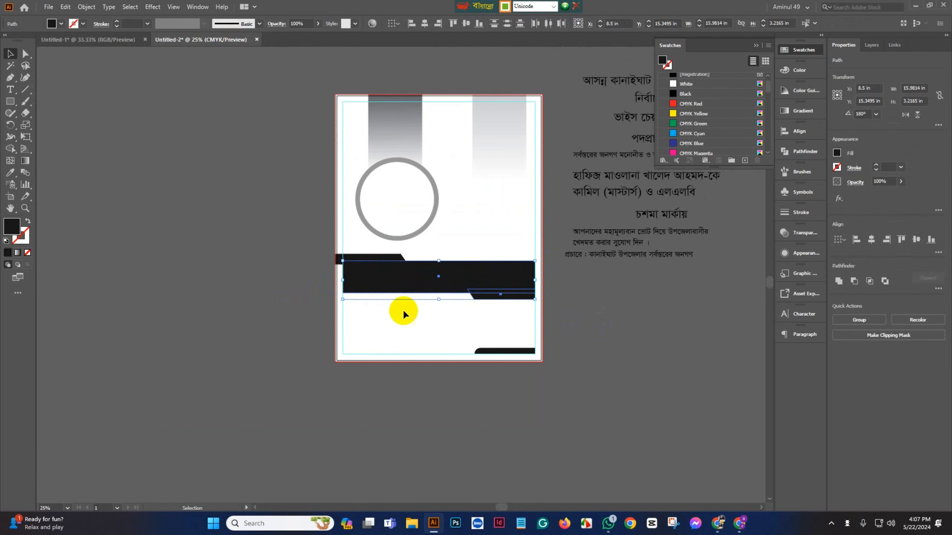
Shorten the upper slanted shape from its left end so it starts at the left margin guide.
{"action": "scroll", "coordinate": [355, 256], "scroll_direction": "up", "scroll_amount": 4}
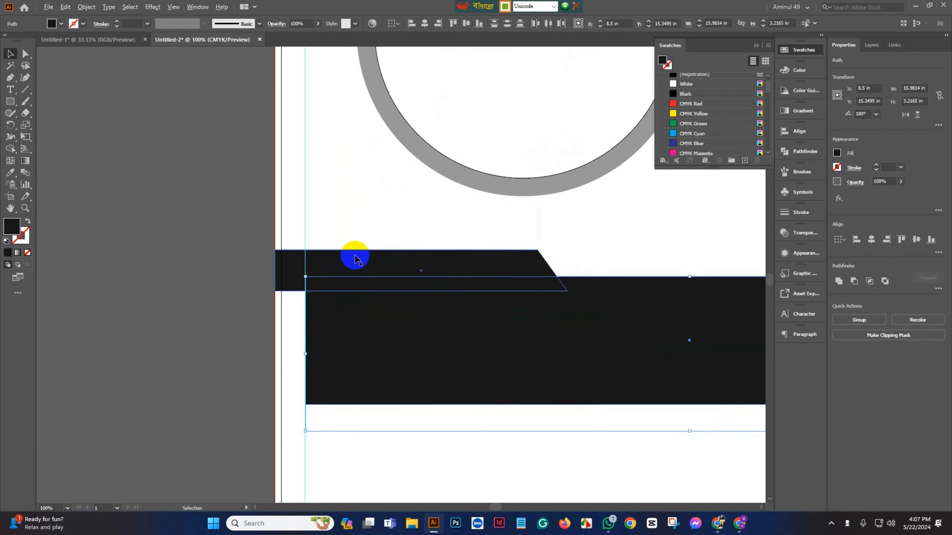
{"action": "left_click", "coordinate": [342, 260]}
{"action": "left_click_drag", "start_coordinate": [275, 271], "coordinate": [304, 270]}
{"action": "left_click", "coordinate": [213, 312]}
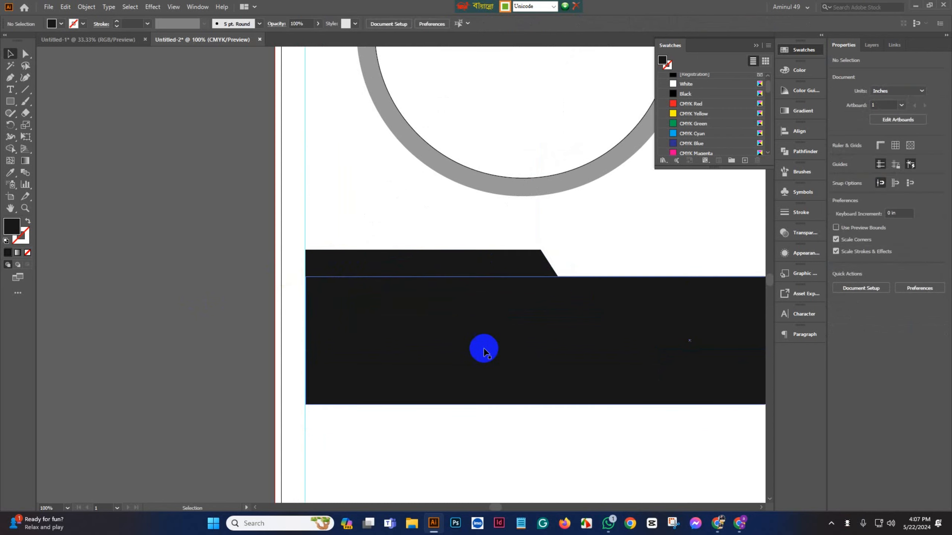
Draw a small square about 0.46 in wide between the left margin guide and the darker gradient strip.
{"action": "scroll", "coordinate": [439, 300], "scroll_direction": "down", "scroll_amount": 5}
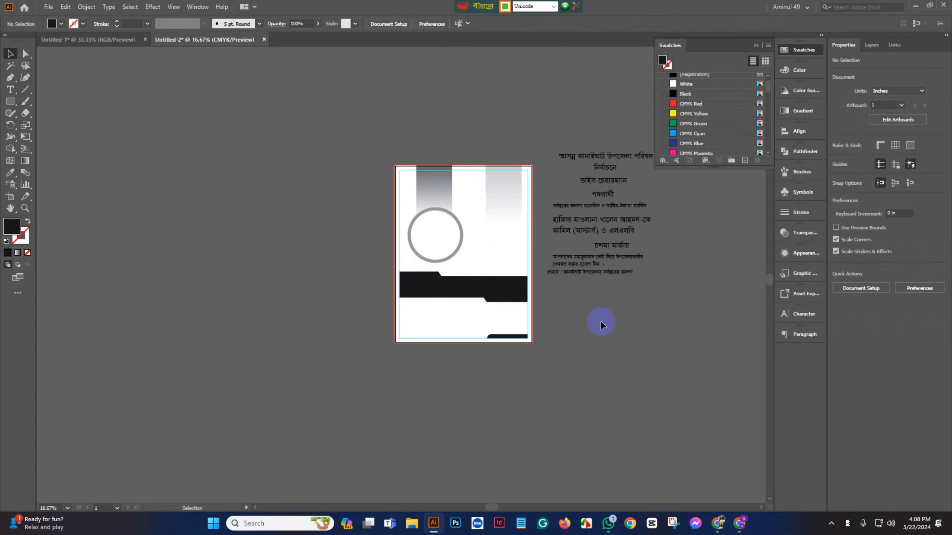
{"action": "scroll", "coordinate": [603, 325], "scroll_direction": "up", "scroll_amount": 1}
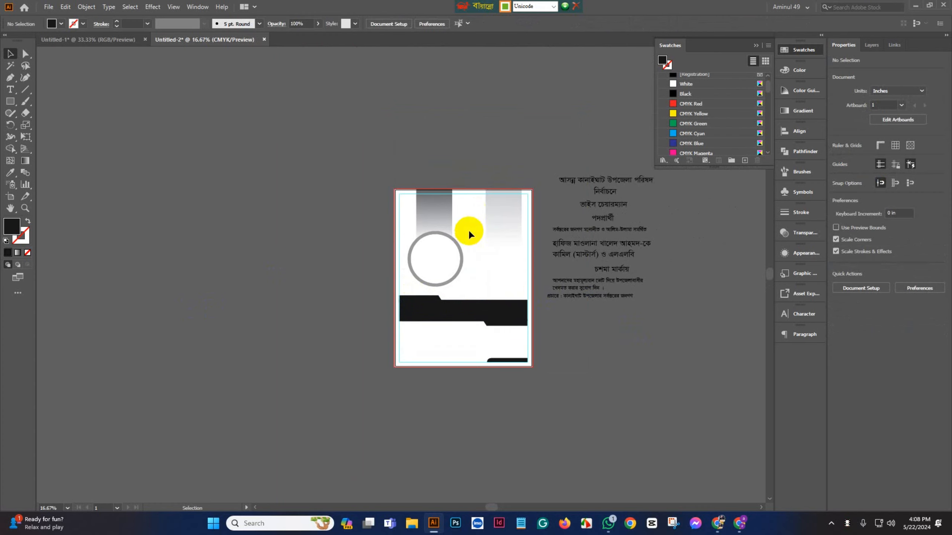
{"action": "scroll", "coordinate": [470, 236], "scroll_direction": "up", "scroll_amount": 3}
{"action": "scroll", "coordinate": [468, 225], "scroll_direction": "up", "scroll_amount": 2}
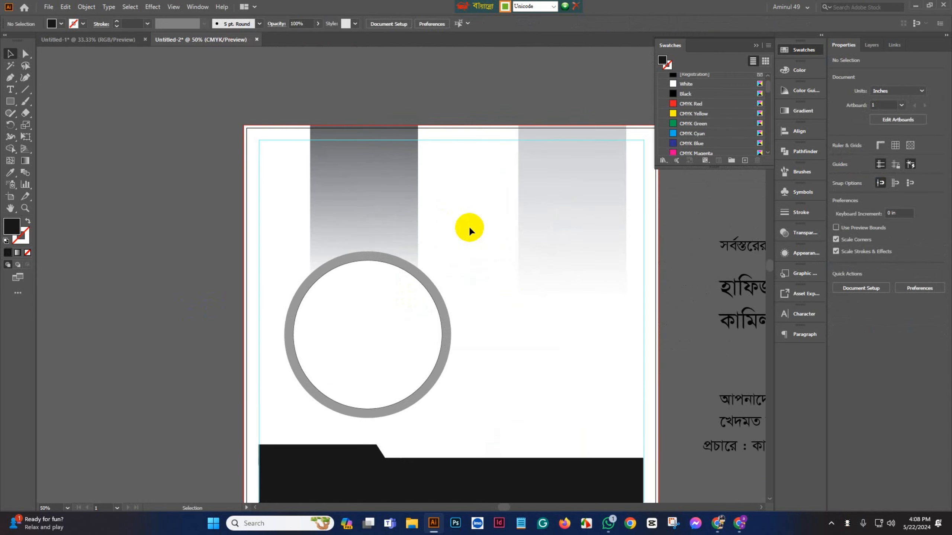
{"action": "left_click", "coordinate": [10, 101]}
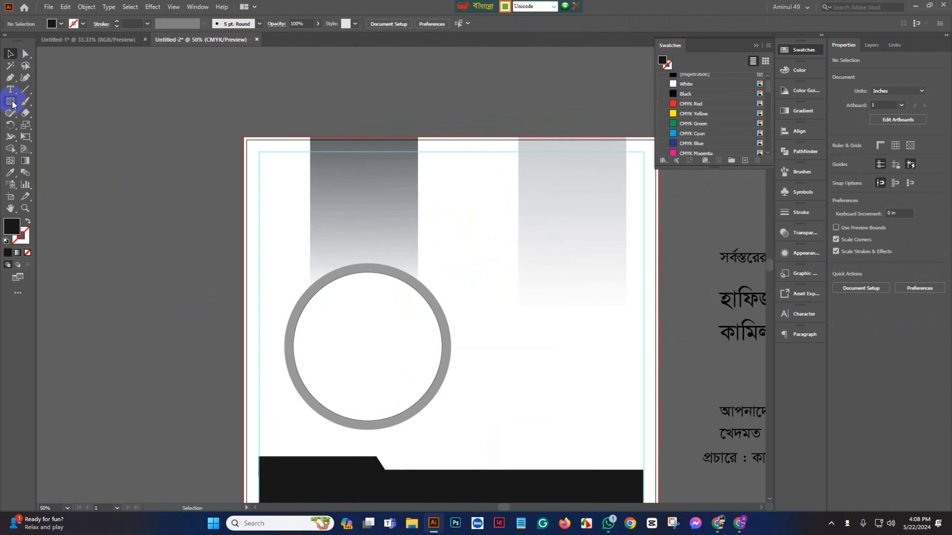
{"action": "mouse_move", "coordinate": [275, 170]}
{"action": "left_mouse_down"}
{"action": "mouse_move", "coordinate": [289, 184]}
{"action": "mouse_move", "coordinate": [274, 185]}
{"action": "mouse_move", "coordinate": [287, 207]}
{"action": "mouse_move", "coordinate": [283, 195]}
{"action": "left_mouse_up"}
{"action": "key", "text": "ctrl+z"}
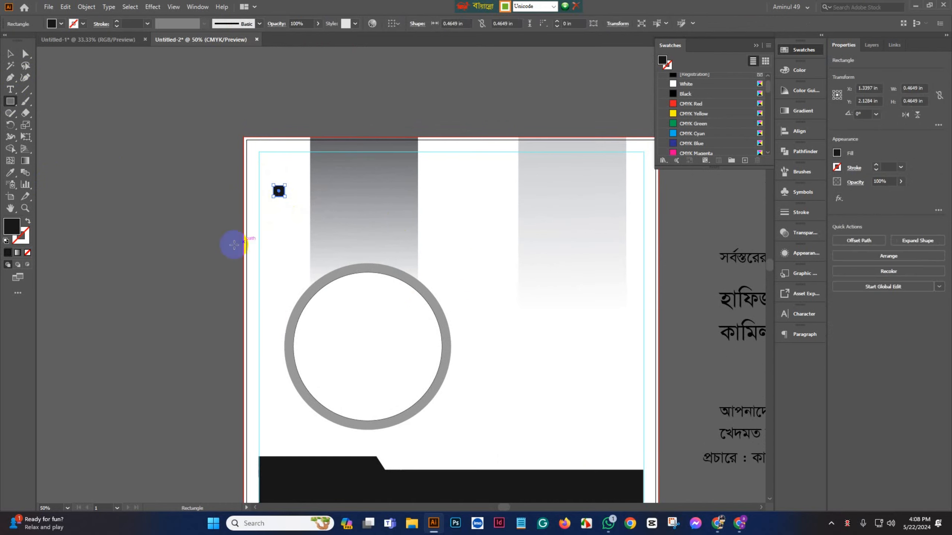
Give the small square a 6 pt light grey stroke of about C 25, M 20, Y 20, K 0.
{"action": "left_click", "coordinate": [21, 235]}
{"action": "left_click", "coordinate": [117, 23]}
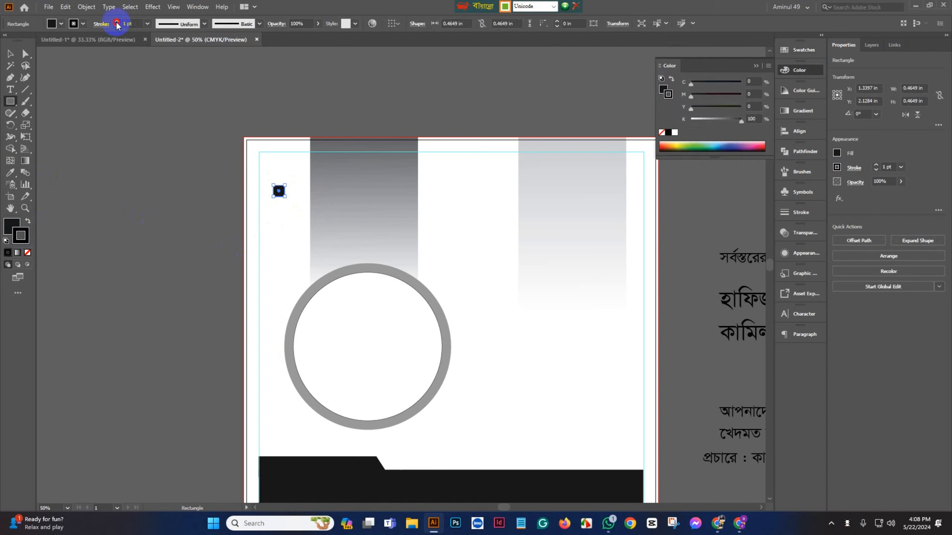
{"action": "double_click", "coordinate": [20, 235]}
{"action": "left_click_drag", "start_coordinate": [488, 319], "coordinate": [454, 284]}
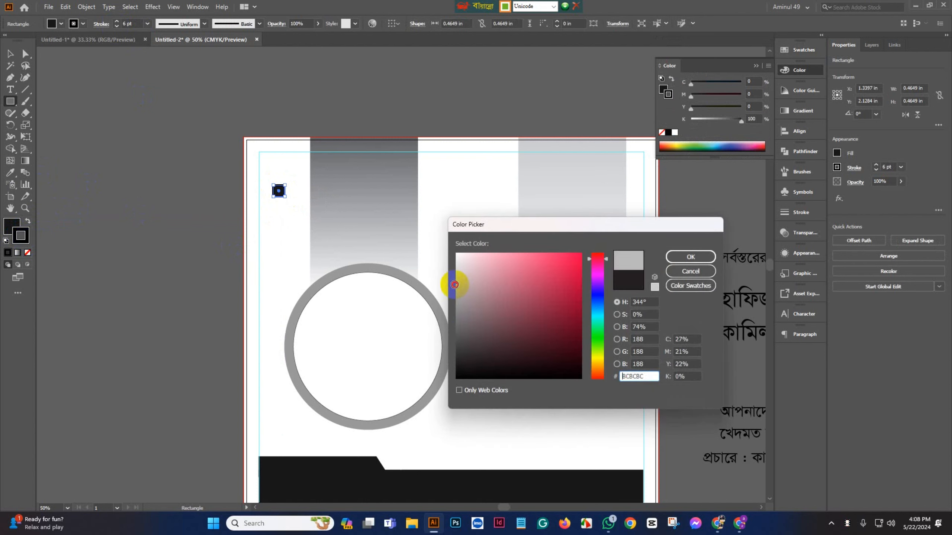
{"action": "left_click", "coordinate": [690, 257]}
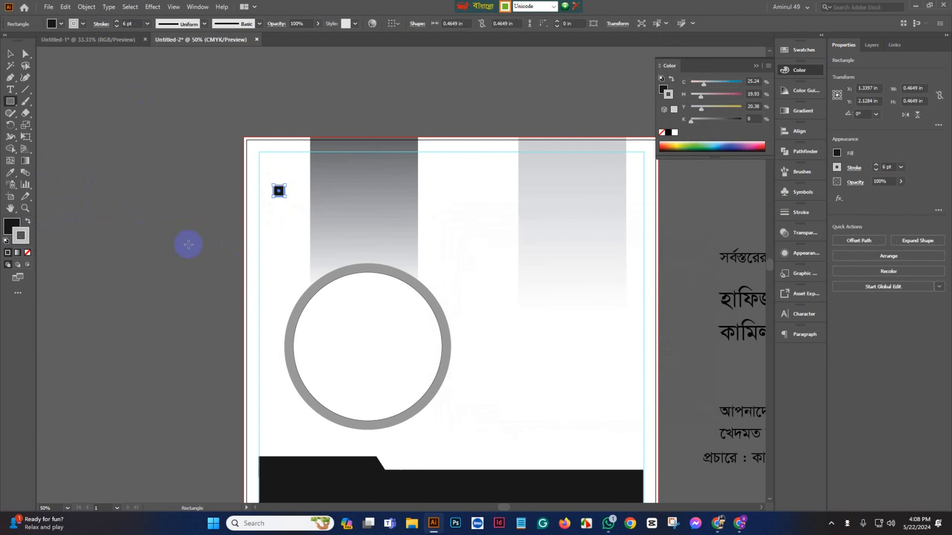
Fill the small square with pure white and deselect it.
{"action": "double_click", "coordinate": [11, 225]}
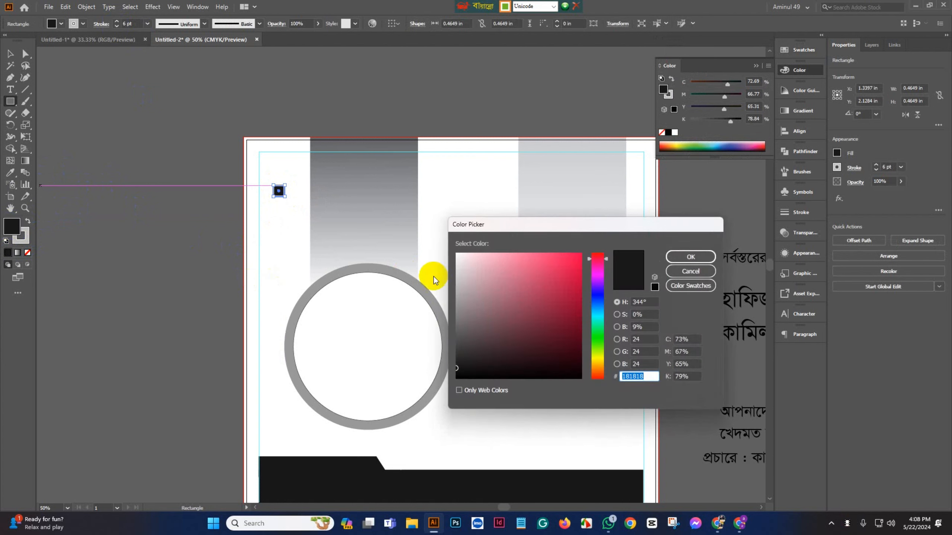
{"action": "left_click", "coordinate": [461, 257]}
{"action": "left_click_drag", "start_coordinate": [461, 256], "coordinate": [456, 253]}
{"action": "left_click", "coordinate": [689, 256]}
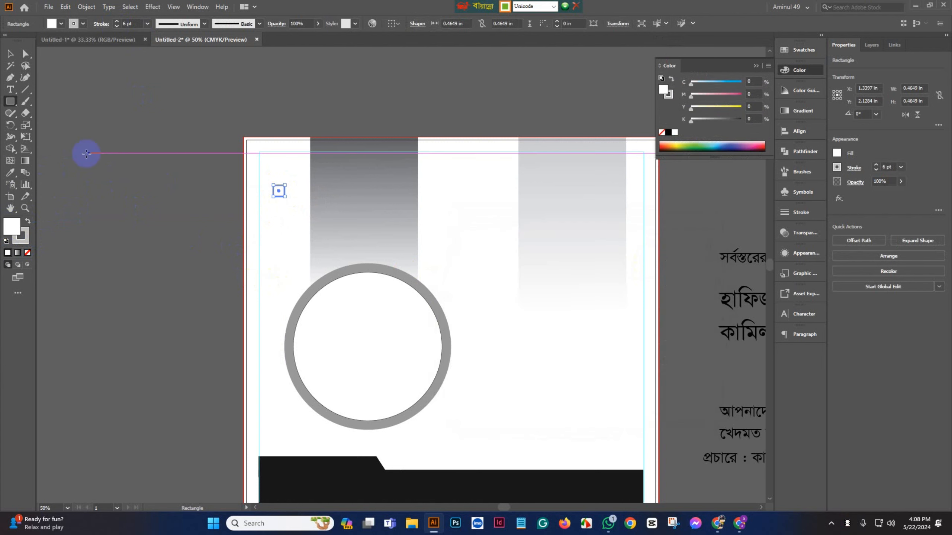
{"action": "left_click", "coordinate": [10, 53]}
{"action": "left_click", "coordinate": [110, 152]}
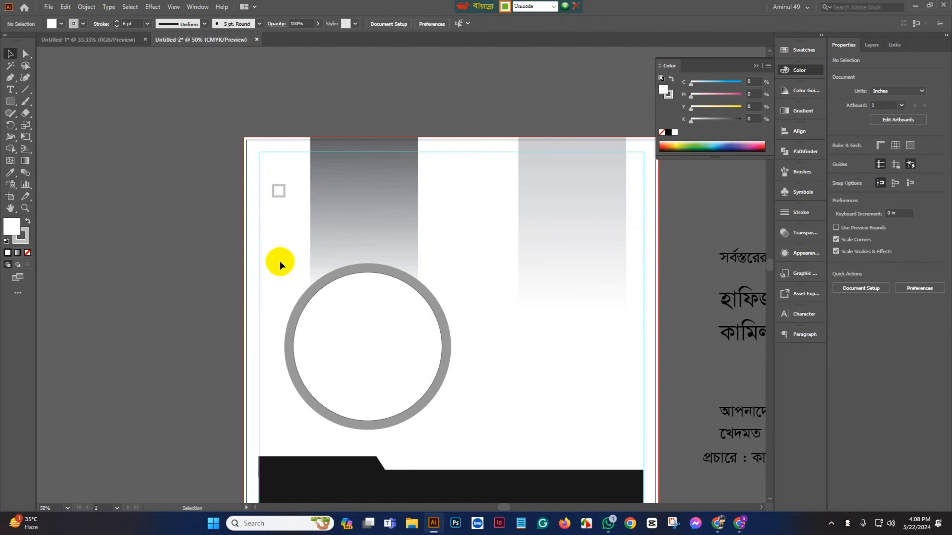
Duplicate the small square downwards and sideways into an edge-to-edge two-by-two block, and select all four squares.
{"action": "scroll", "coordinate": [295, 280], "scroll_direction": "up", "scroll_amount": 1}
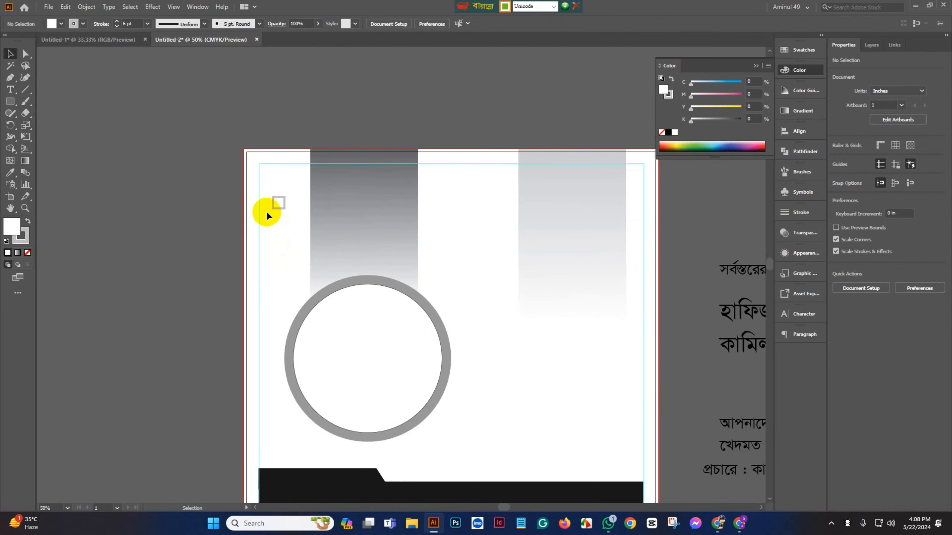
{"action": "scroll", "coordinate": [273, 211], "scroll_direction": "up", "scroll_amount": 5, "text": "alt"}
{"action": "left_click", "coordinate": [290, 166]}
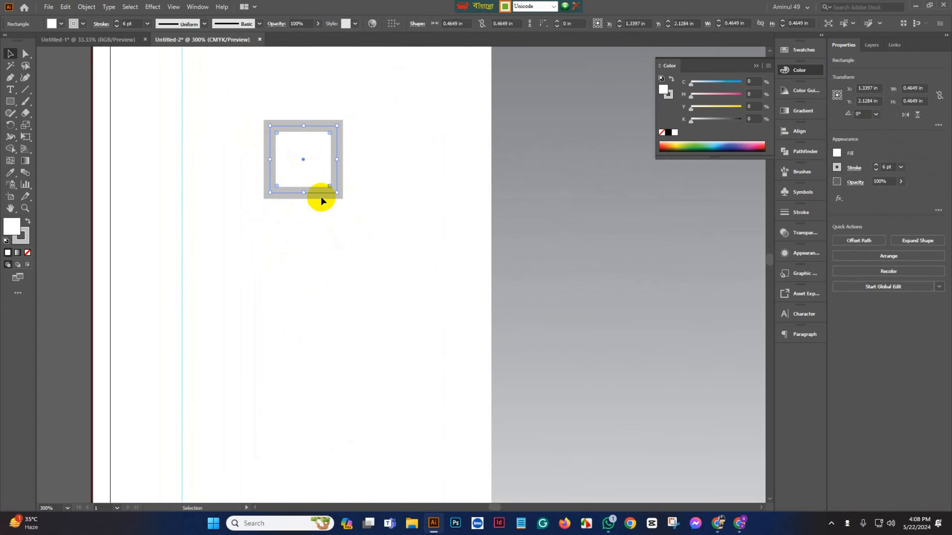
{"action": "left_click_drag", "start_coordinate": [320, 194], "coordinate": [404, 244], "text": "alt"}
{"action": "key", "text": "ctrl+z"}
{"action": "left_click", "coordinate": [293, 167], "text": "shift"}
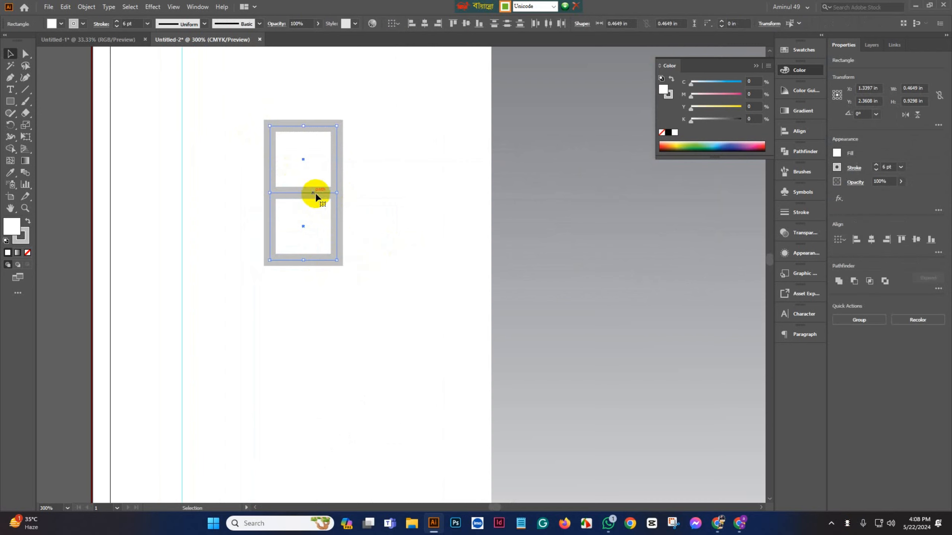
{"action": "left_click_drag", "start_coordinate": [334, 195], "coordinate": [398, 199], "text": "alt"}
{"action": "left_click", "coordinate": [352, 296]}
{"action": "left_click_drag", "start_coordinate": [403, 295], "coordinate": [271, 137]}
Show the swatches as thumbnails and save the two-by-two block of squares as a new pattern swatch.
{"action": "left_click", "coordinate": [800, 49]}
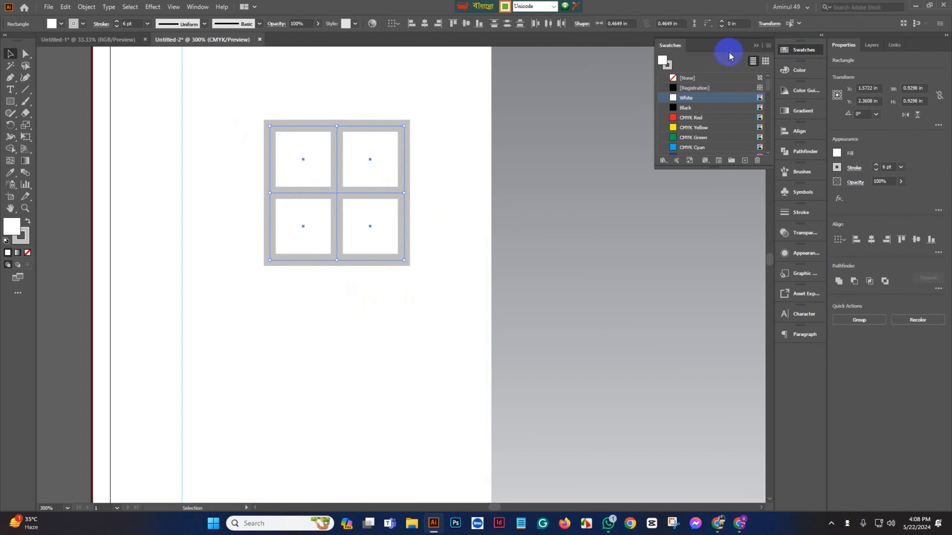
{"action": "left_click", "coordinate": [794, 72]}
{"action": "left_click", "coordinate": [801, 49]}
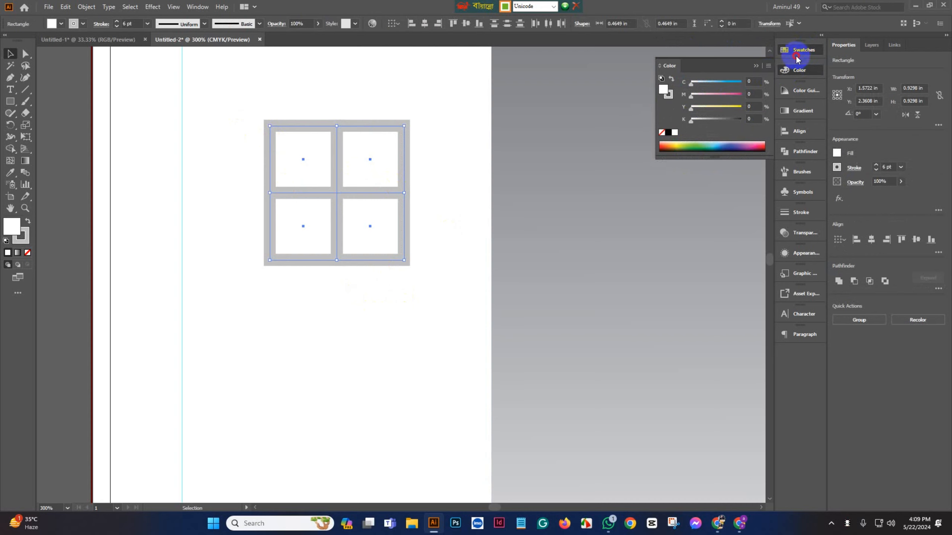
{"action": "left_click", "coordinate": [670, 158]}
{"action": "left_click", "coordinate": [673, 79]}
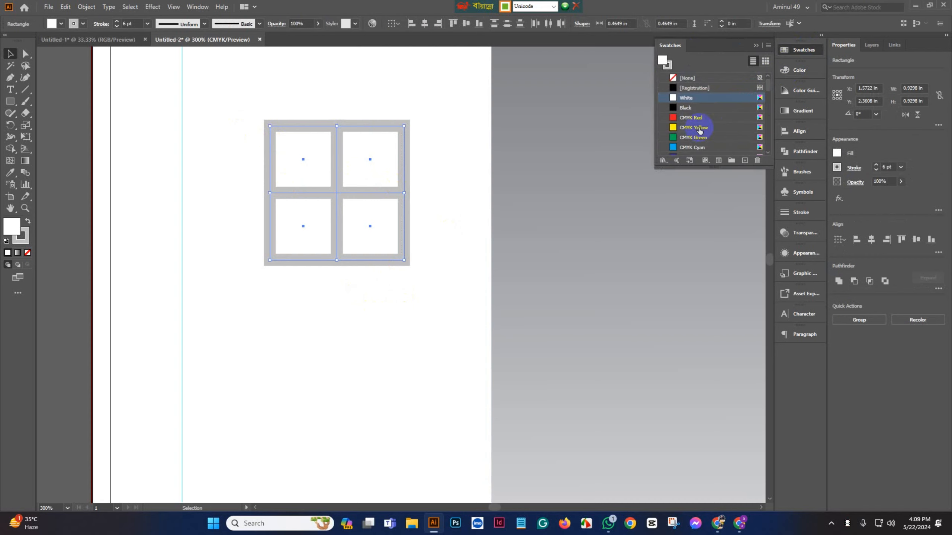
{"action": "left_click", "coordinate": [765, 61]}
{"action": "left_click_drag", "start_coordinate": [338, 184], "coordinate": [685, 175]}
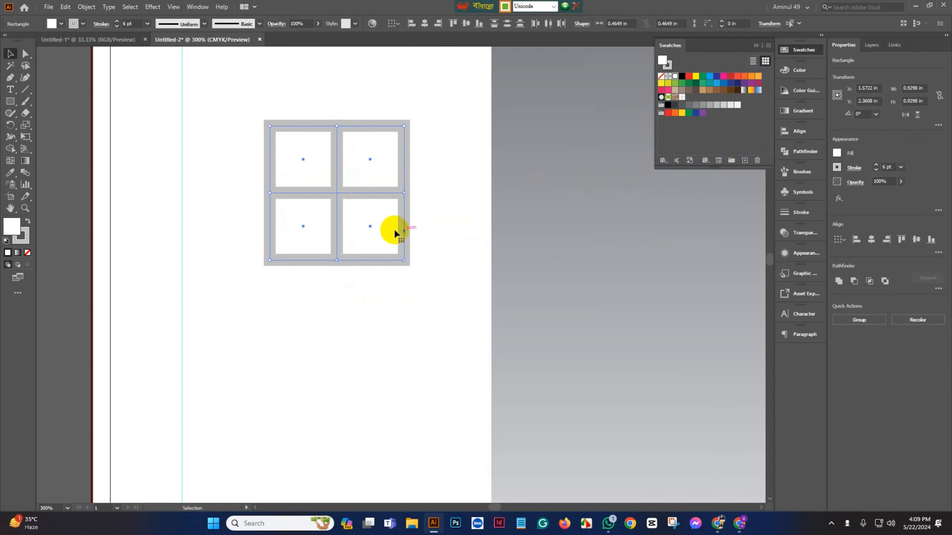
Move the two-by-two block of squares off the artboard onto the pasteboard beside the page and deselect it.
{"action": "scroll", "coordinate": [409, 244], "scroll_direction": "down", "scroll_amount": 3}
{"action": "scroll", "coordinate": [405, 235], "scroll_direction": "down", "scroll_amount": 3}
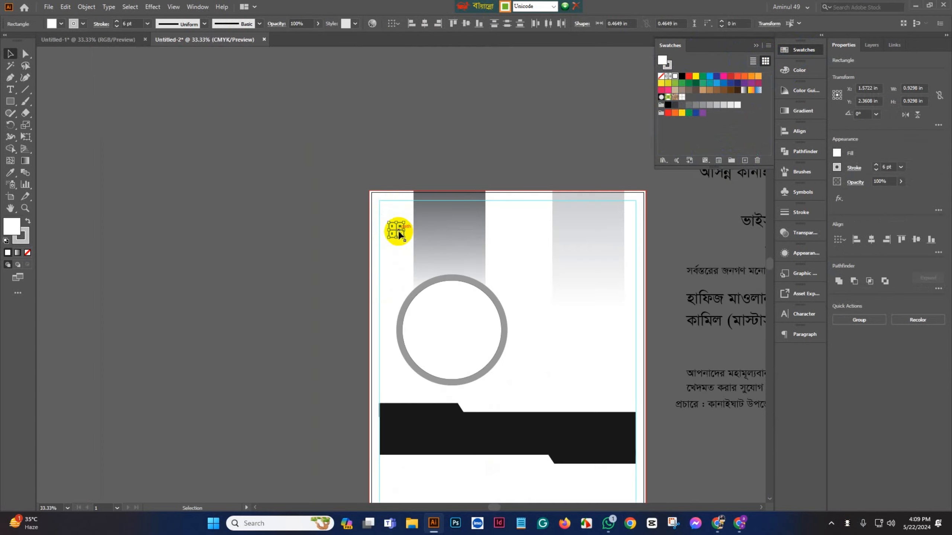
{"action": "left_click_drag", "start_coordinate": [398, 231], "coordinate": [205, 229]}
{"action": "left_click", "coordinate": [319, 307]}
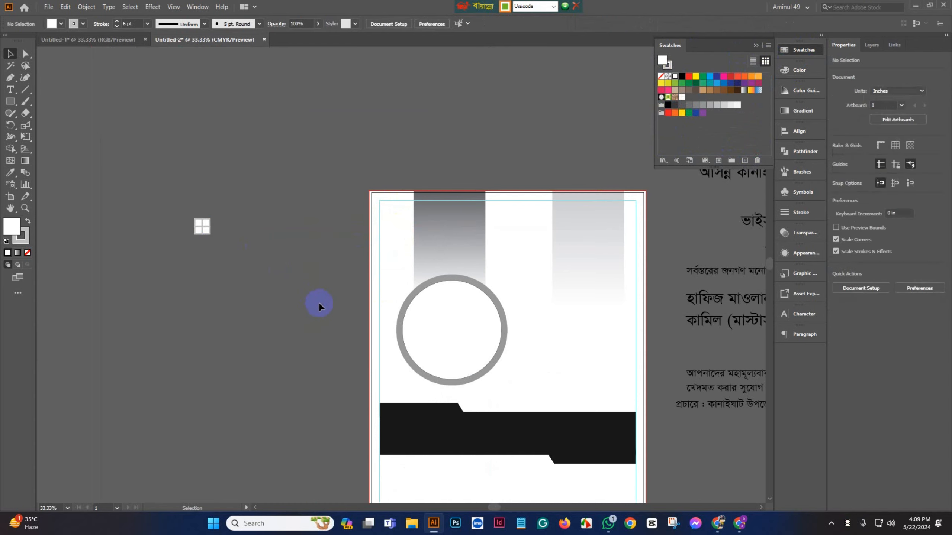
Draw a rectangle about 17.125 by 13.87 in over the page's upper half from bleed to bleed and fill it with the four-square pattern.
{"action": "scroll", "coordinate": [300, 295], "scroll_direction": "down", "scroll_amount": 1}
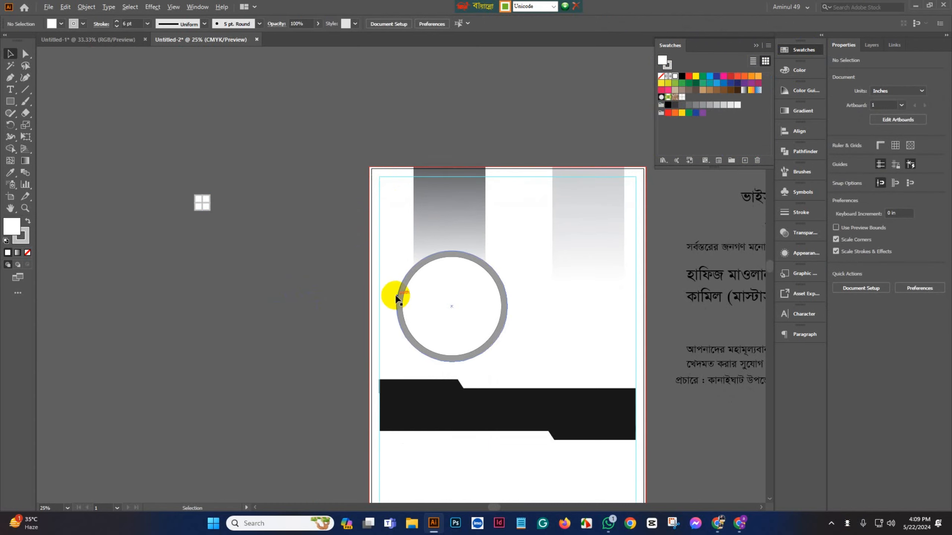
{"action": "scroll", "coordinate": [398, 297], "scroll_direction": "down", "scroll_amount": 1}
{"action": "left_click", "coordinate": [10, 101]}
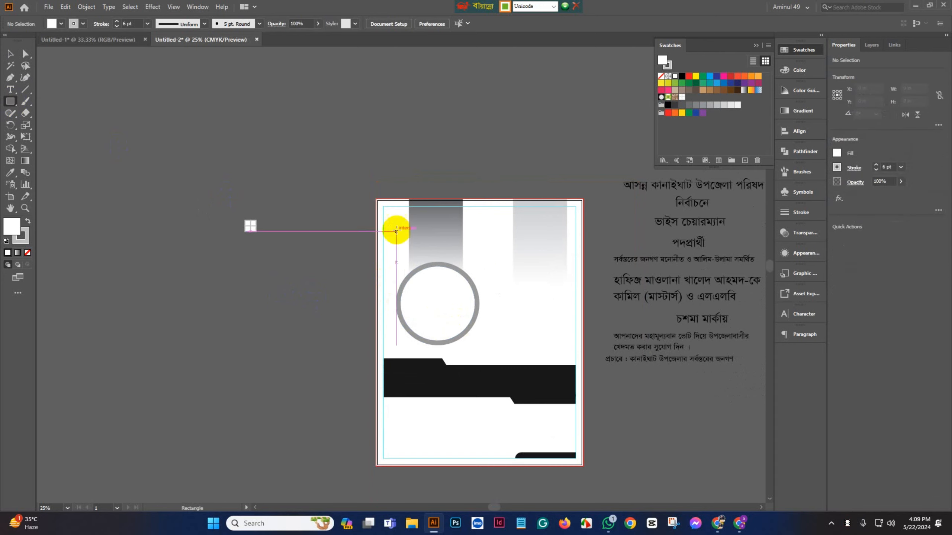
{"action": "left_click_drag", "start_coordinate": [377, 198], "coordinate": [582, 365]}
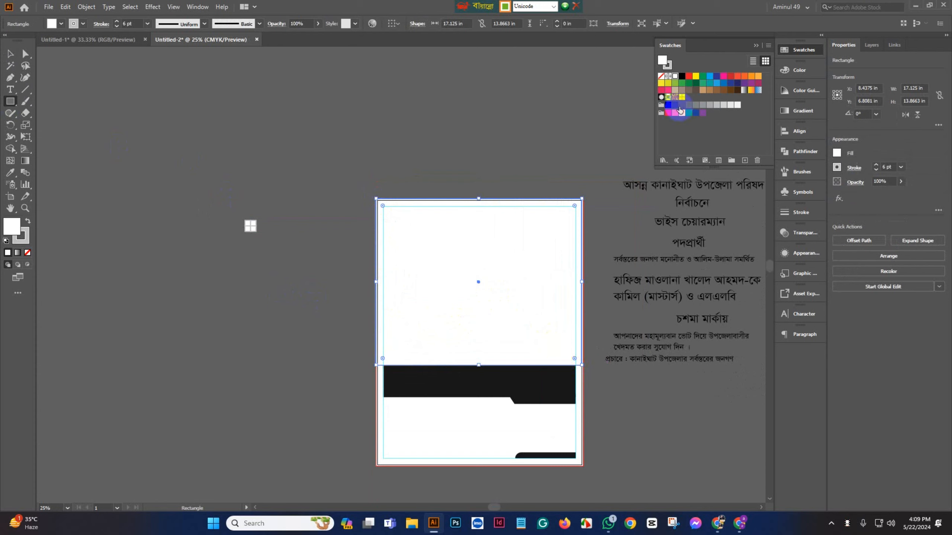
{"action": "left_click", "coordinate": [682, 98]}
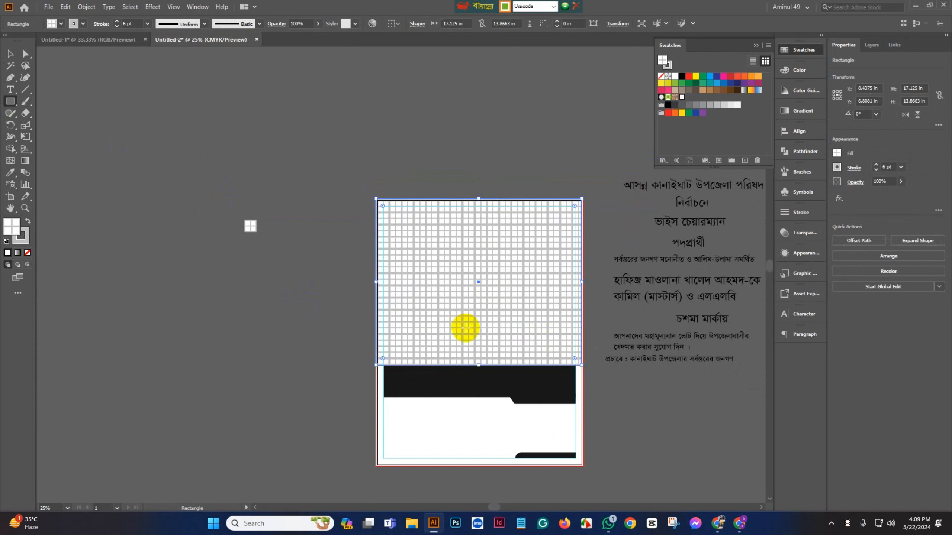
Pull one square out of the four-square block, save it as a new pattern swatch and fill the large rectangle with it.
{"action": "scroll", "coordinate": [466, 331], "scroll_direction": "down", "scroll_amount": 1}
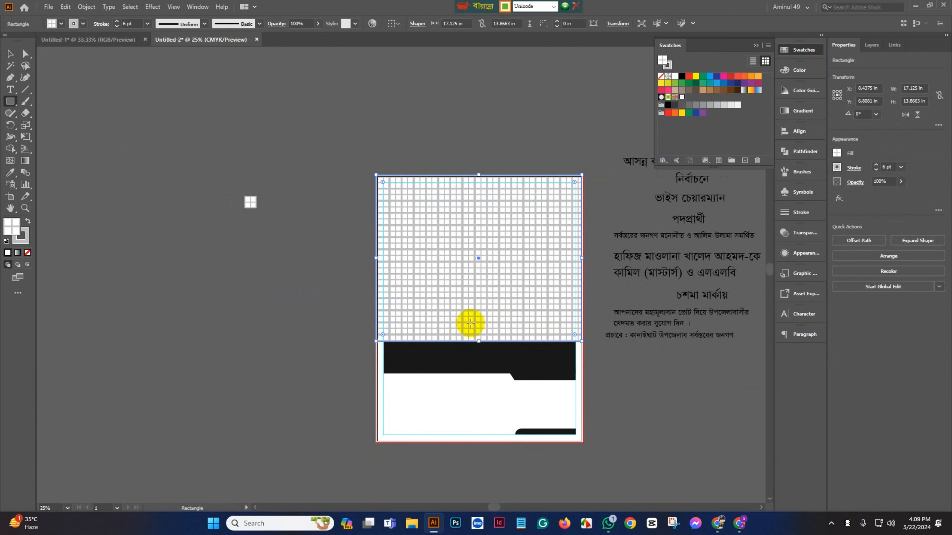
{"action": "scroll", "coordinate": [498, 291], "scroll_direction": "up", "scroll_amount": 2}
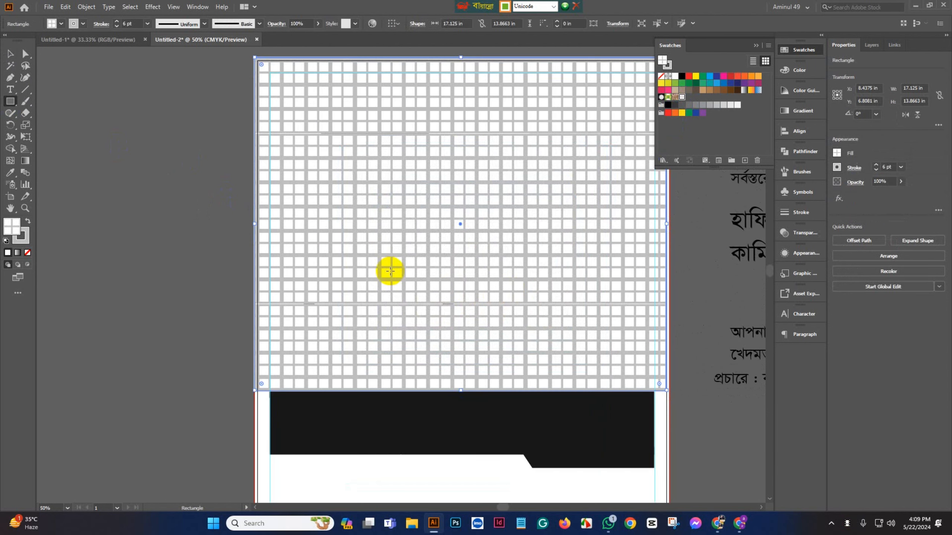
{"action": "scroll", "coordinate": [388, 270], "scroll_direction": "down", "scroll_amount": 1}
{"action": "scroll", "coordinate": [543, 231], "scroll_direction": "up", "scroll_amount": 4}
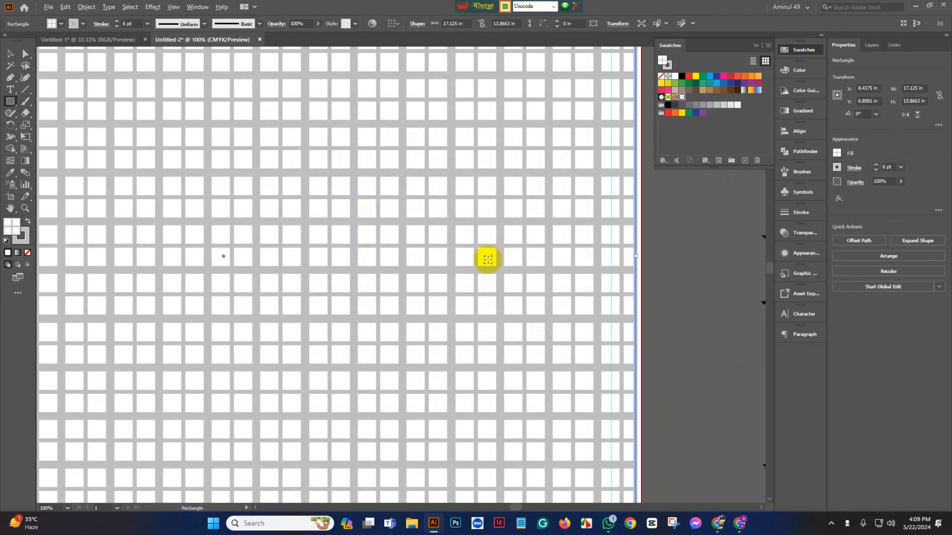
{"action": "scroll", "coordinate": [432, 257], "scroll_direction": "down", "scroll_amount": 3}
{"action": "scroll", "coordinate": [432, 257], "scroll_direction": "down", "scroll_amount": 2}
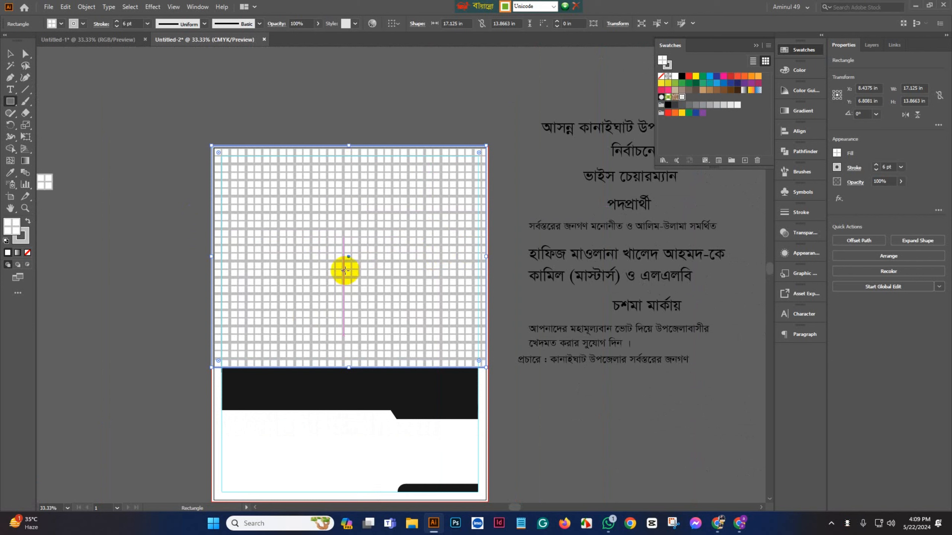
{"action": "left_click", "coordinate": [10, 54]}
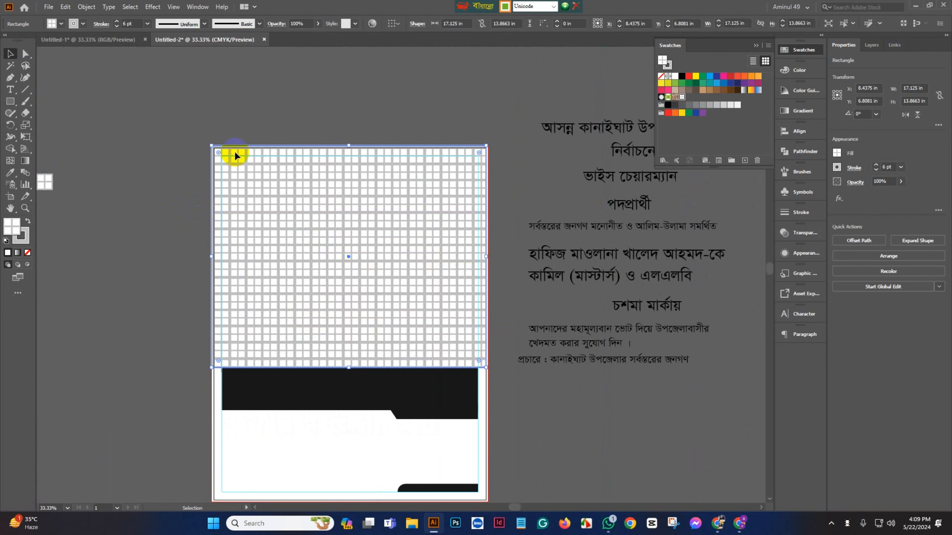
{"action": "left_click_drag", "start_coordinate": [370, 107], "coordinate": [370, 107]}
{"action": "scroll", "coordinate": [60, 151], "scroll_direction": "up", "scroll_amount": 3}
{"action": "scroll", "coordinate": [143, 176], "scroll_direction": "down", "scroll_amount": 2}
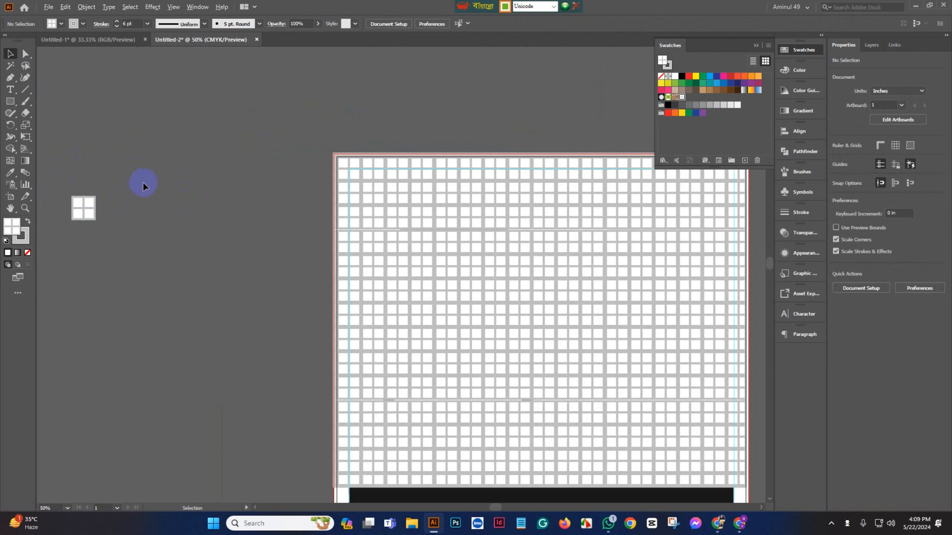
{"action": "left_click_drag", "start_coordinate": [77, 206], "coordinate": [261, 162]}
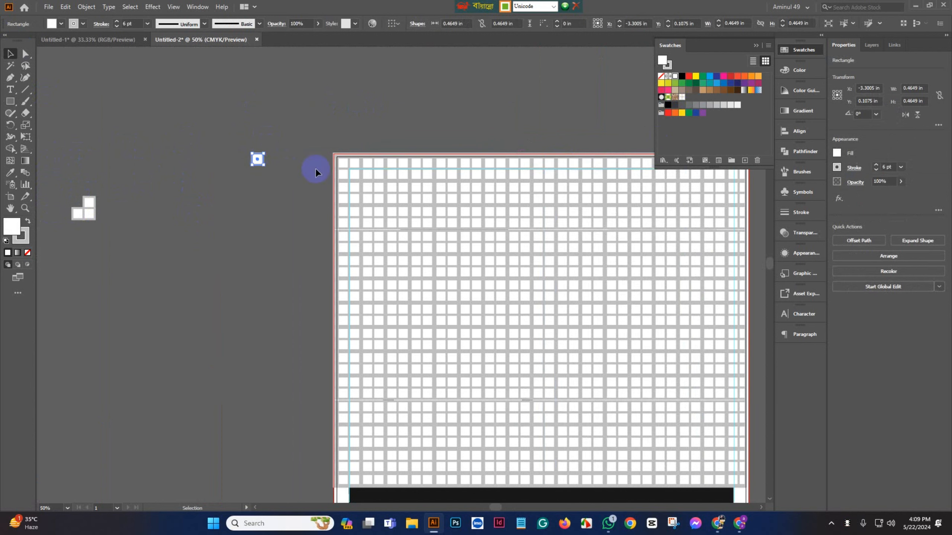
{"action": "left_click_drag", "start_coordinate": [653, 144], "coordinate": [691, 99]}
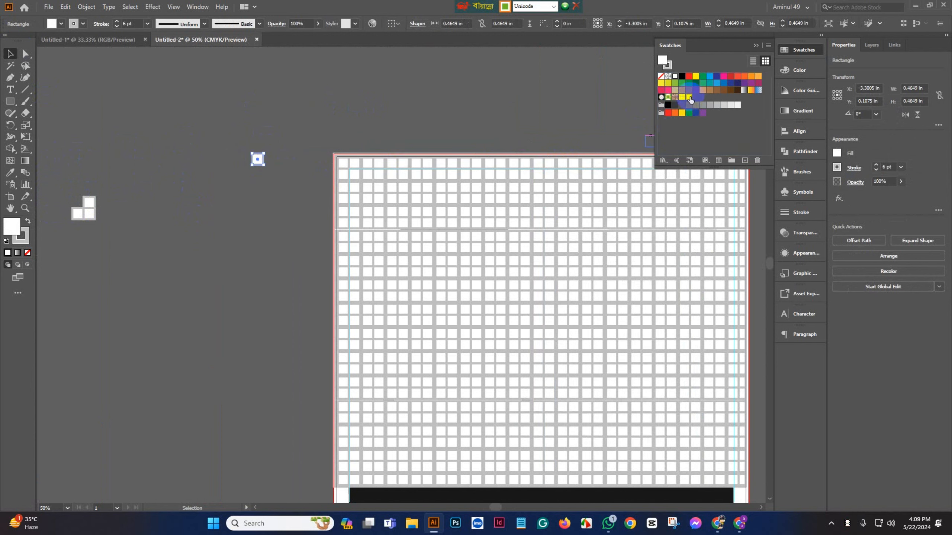
{"action": "left_click", "coordinate": [475, 222]}
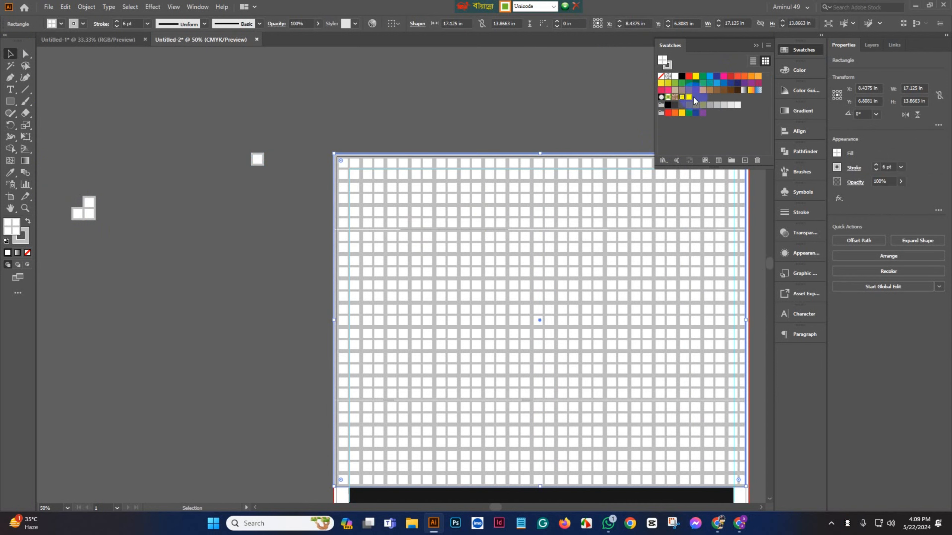
{"action": "left_click", "coordinate": [689, 98]}
Delete the single square and the three leftover squares beside the artboard.
{"action": "left_click_drag", "start_coordinate": [234, 141], "coordinate": [233, 142]}
{"action": "left_click", "coordinate": [204, 279]}
{"action": "scroll", "coordinate": [66, 159], "scroll_direction": "left", "scroll_amount": 2}
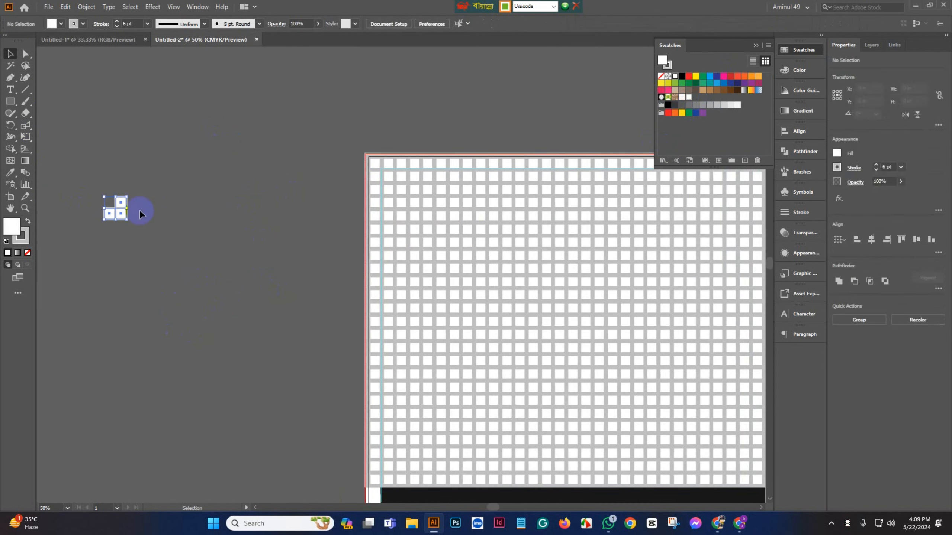
{"action": "scroll", "coordinate": [296, 220], "scroll_direction": "down", "scroll_amount": 5}
{"action": "scroll", "coordinate": [394, 210], "scroll_direction": "down", "scroll_amount": 3}
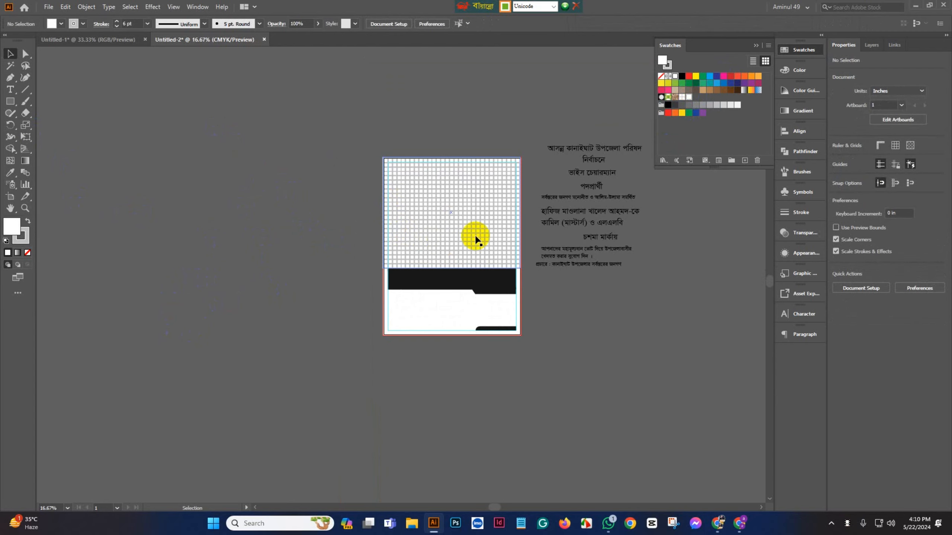
{"action": "scroll", "coordinate": [481, 228], "scroll_direction": "up", "scroll_amount": 2}
{"action": "left_click", "coordinate": [477, 227]}
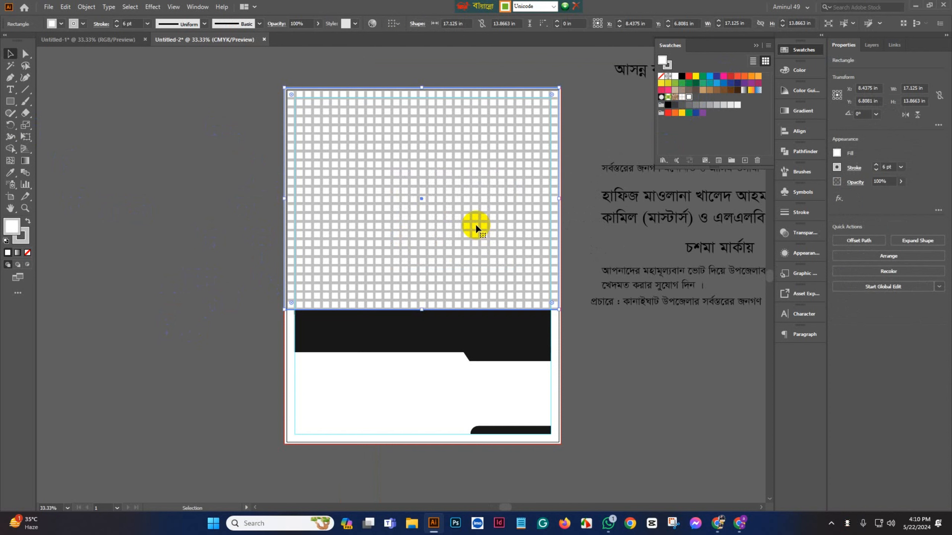
{"action": "right_click", "coordinate": [455, 196]}
{"action": "mouse_move", "coordinate": [491, 355]}
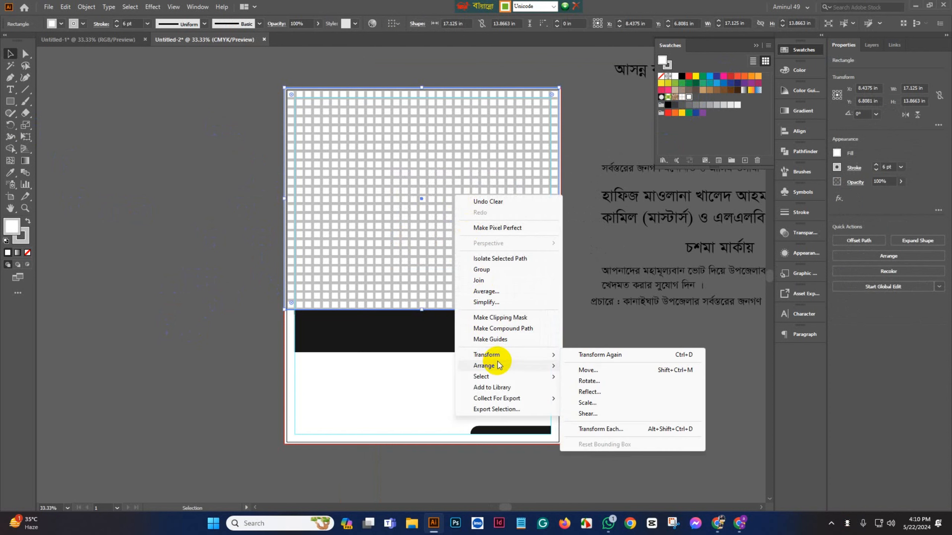
{"action": "left_click", "coordinate": [600, 403]}
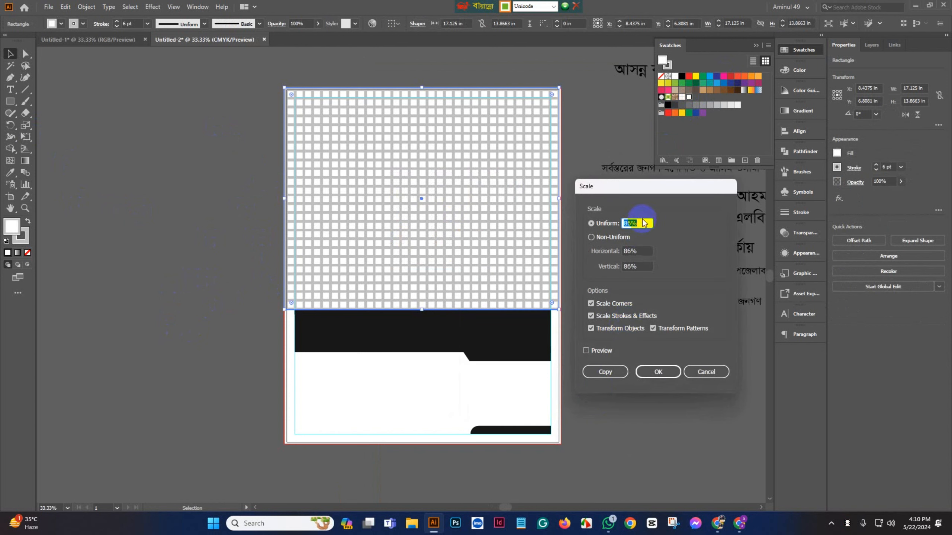
{"action": "left_click", "coordinate": [707, 372]}
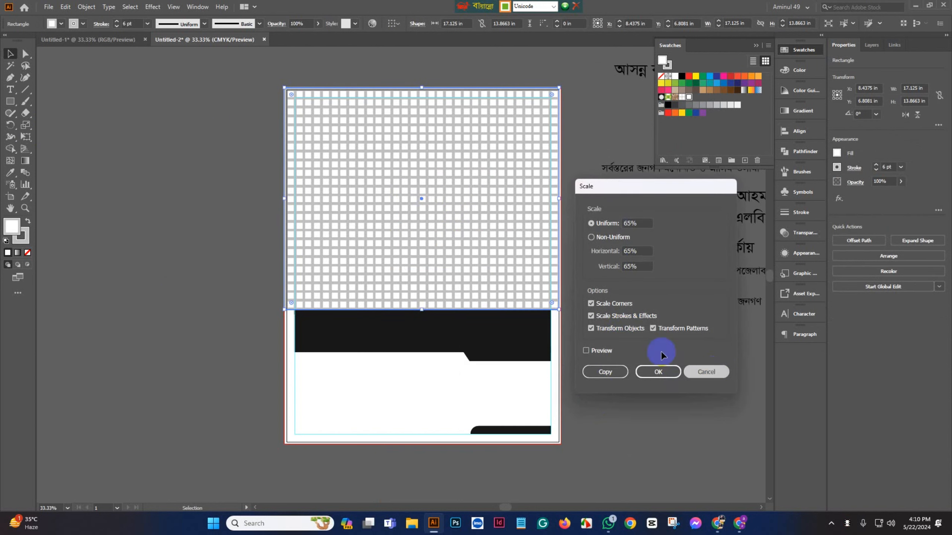
Scale the large rectangle's pattern uniformly to 49% with preview on, Transform Objects off, and Transform Patterns and Scale Strokes & Effects on.
{"action": "right_click", "coordinate": [451, 195]}
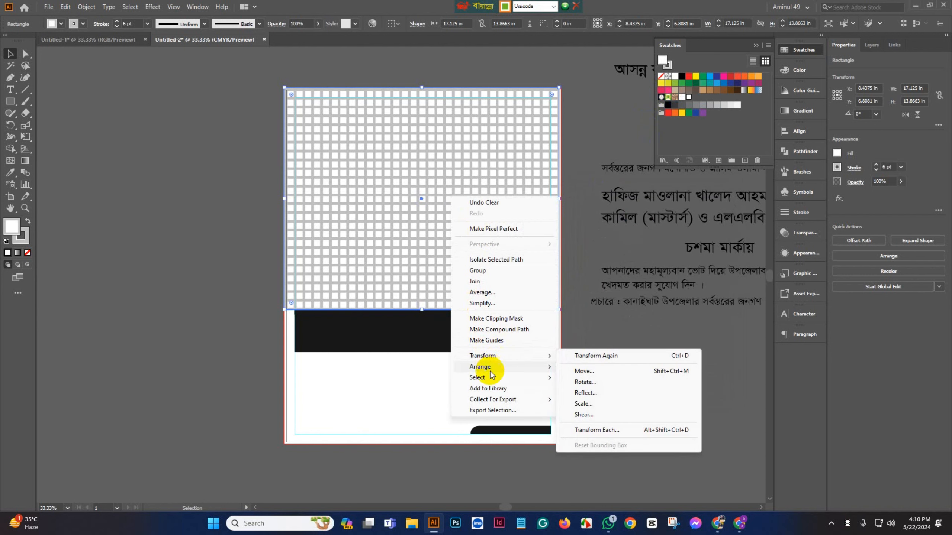
{"action": "mouse_move", "coordinate": [494, 360]}
{"action": "left_click", "coordinate": [584, 405]}
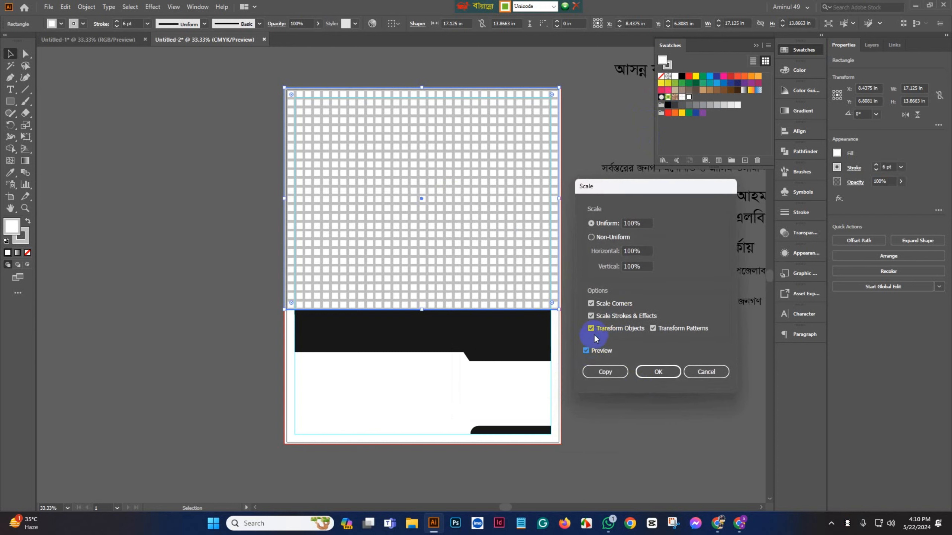
{"action": "left_click", "coordinate": [595, 336]}
{"action": "double_click", "coordinate": [641, 225]}
{"action": "type", "text": "90"}
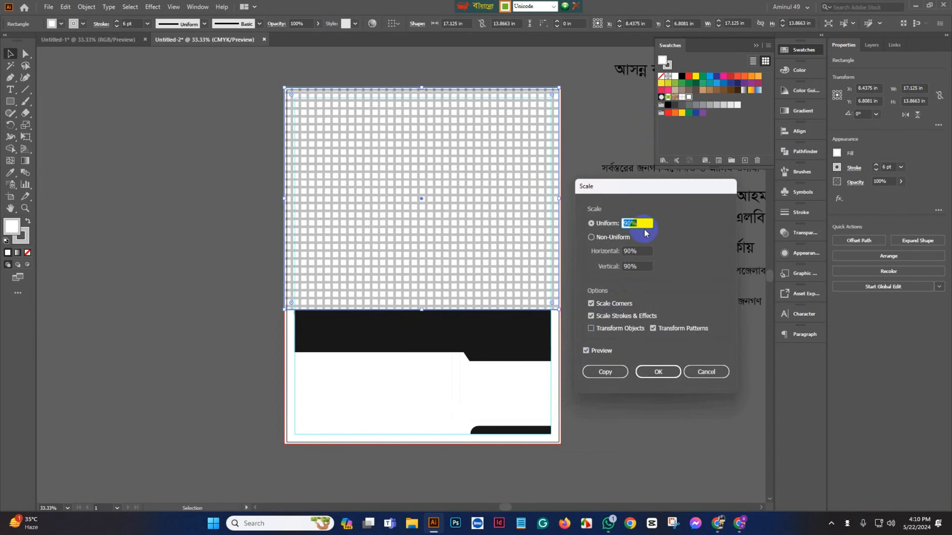
{"action": "key", "text": "Down"}
{"action": "key", "text": "Down"}
{"action": "key", "text": "Down"}
{"action": "key", "text": "Down"}
{"action": "key", "text": "Down"}
{"action": "key", "text": "Down"}
{"action": "key", "text": "Down"}
{"action": "key", "text": "Down"}
{"action": "key", "text": "Down"}
{"action": "key", "text": "Down"}
{"action": "key", "text": "Down"}
{"action": "key", "text": "Down"}
{"action": "key", "text": "Down"}
{"action": "key", "text": "Down"}
{"action": "key", "text": "Down"}
{"action": "key", "text": "Down"}
{"action": "key", "text": "Down"}
{"action": "key", "text": "Down"}
{"action": "key", "text": "Down"}
{"action": "key", "text": "Down"}
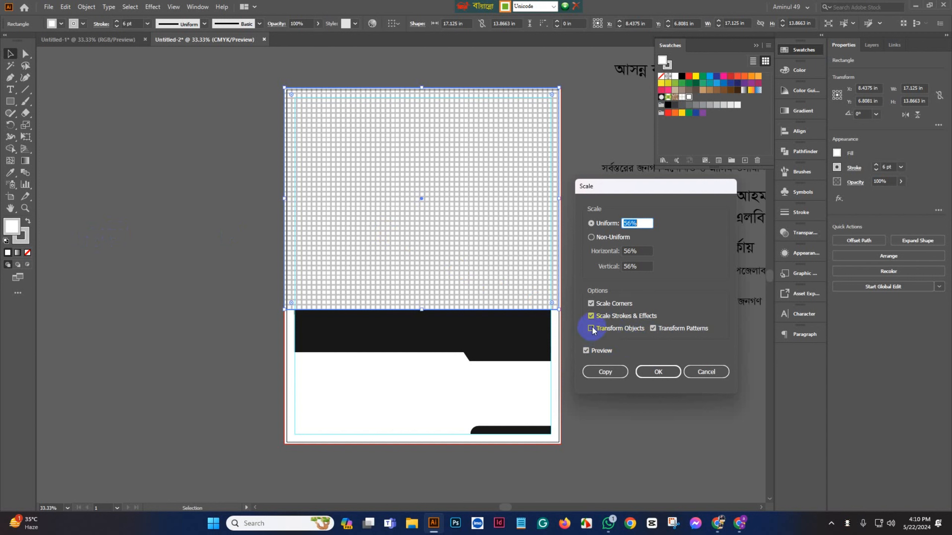
{"action": "key", "text": "Down"}
{"action": "key", "text": "Down"}
{"action": "key", "text": "Down"}
{"action": "key", "text": "Down"}
{"action": "key", "text": "Down"}
{"action": "key", "text": "Down"}
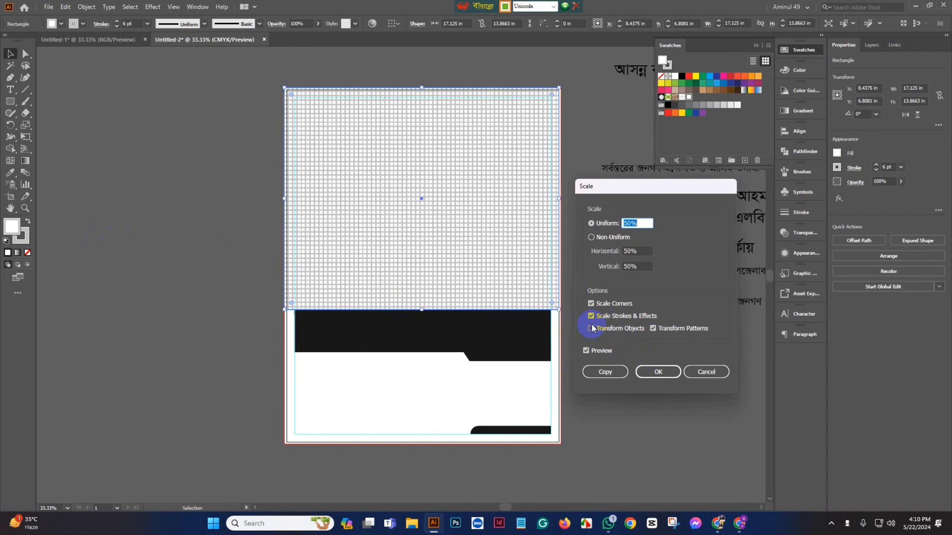
{"action": "key", "text": "Down"}
{"action": "key", "text": "Down"}
{"action": "key", "text": "Up"}
{"action": "left_click", "coordinate": [658, 372]}
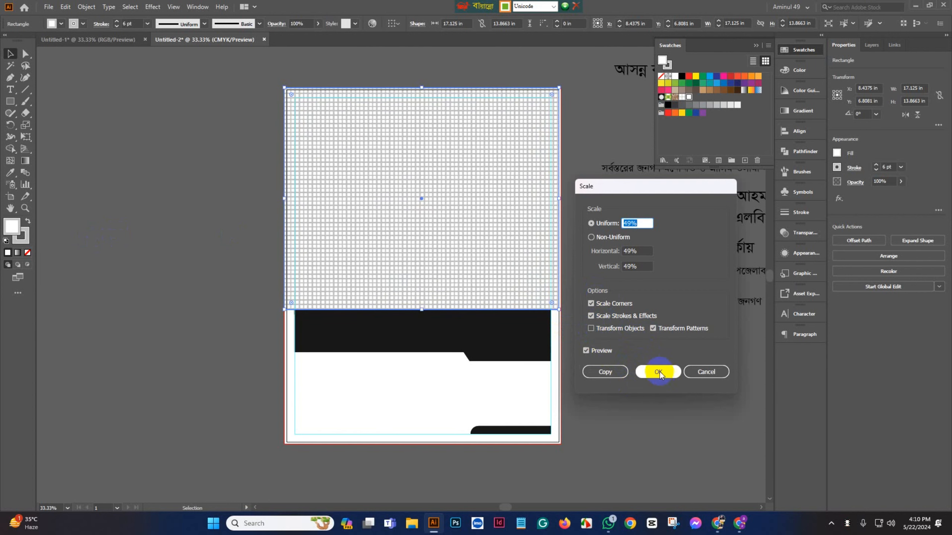
Set the pattern-filled rectangle's opacity to 50%.
{"action": "left_click", "coordinate": [300, 24]}
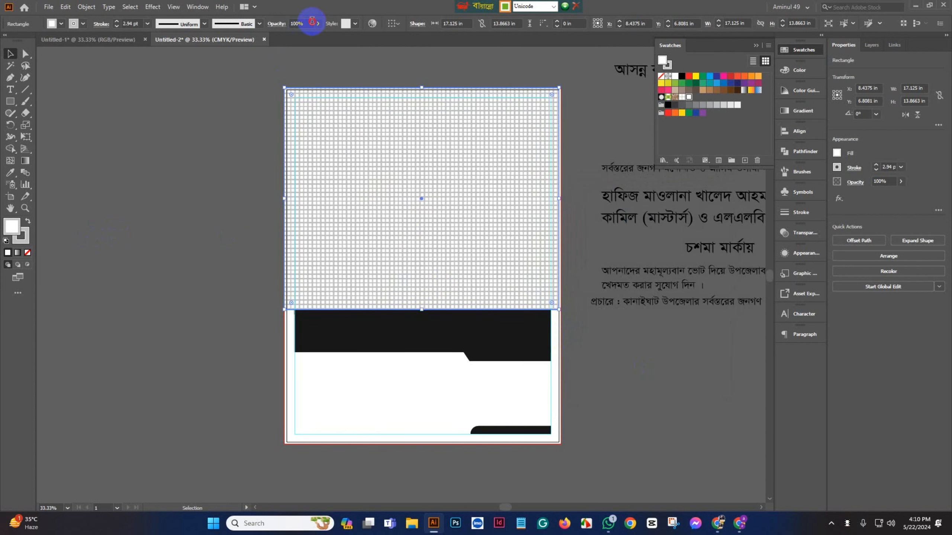
{"action": "type", "text": "5"}
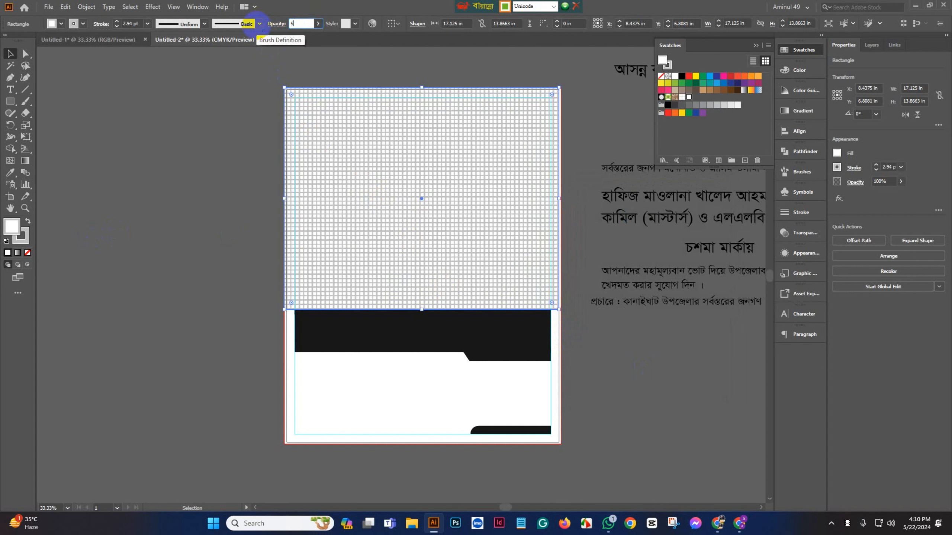
{"action": "type", "text": "0"}
{"action": "key", "text": "Return"}
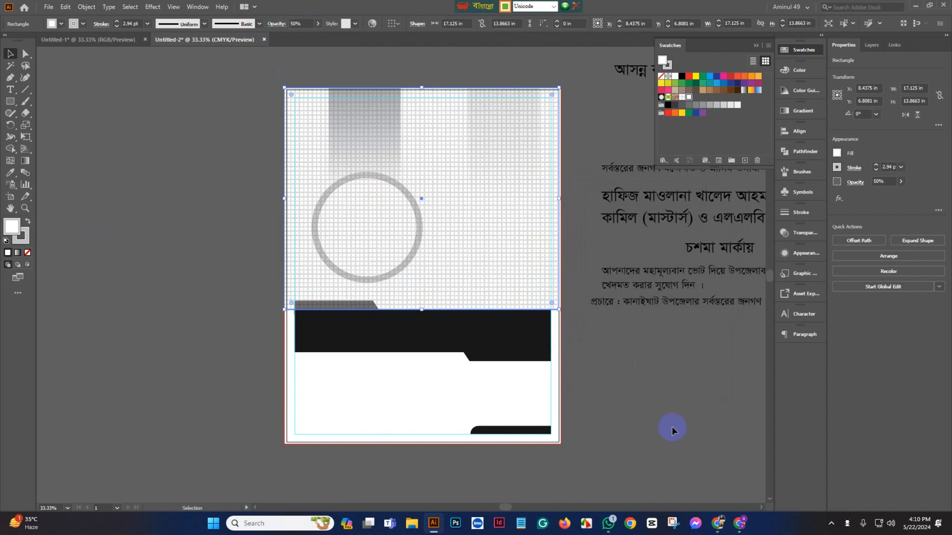
{"action": "left_click", "coordinate": [658, 413]}
{"action": "scroll", "coordinate": [378, 241], "scroll_direction": "up", "scroll_amount": 4}
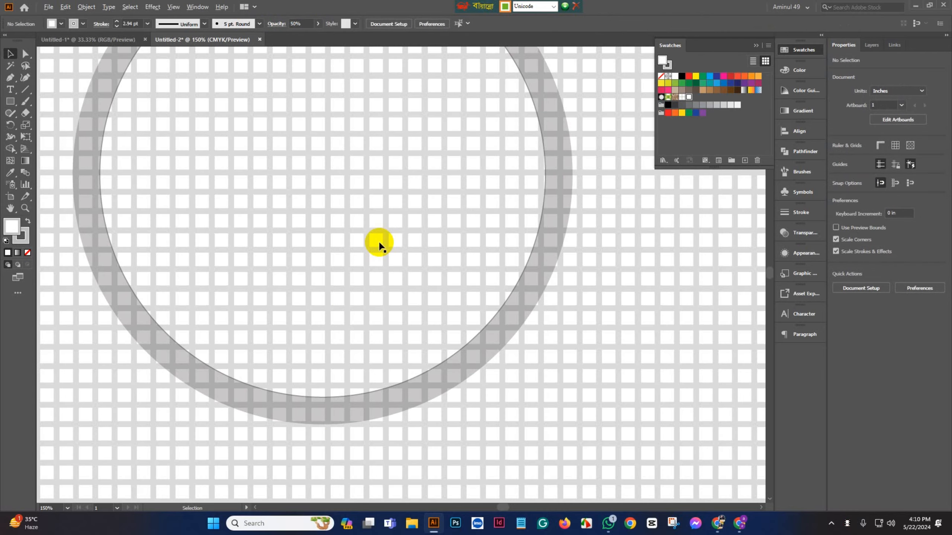
{"action": "scroll", "coordinate": [419, 244], "scroll_direction": "down", "scroll_amount": 4}
Edit the square pattern swatch so its tile square has a 3 pt stroke, and finish the pattern editing.
{"action": "left_click", "coordinate": [473, 267]}
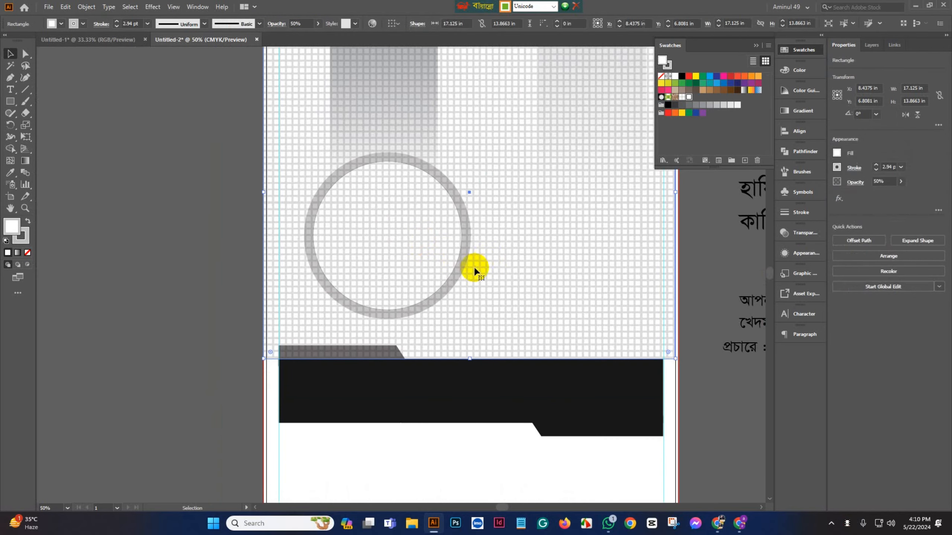
{"action": "double_click", "coordinate": [688, 98]}
{"action": "scroll", "coordinate": [350, 259], "scroll_direction": "up", "scroll_amount": 4}
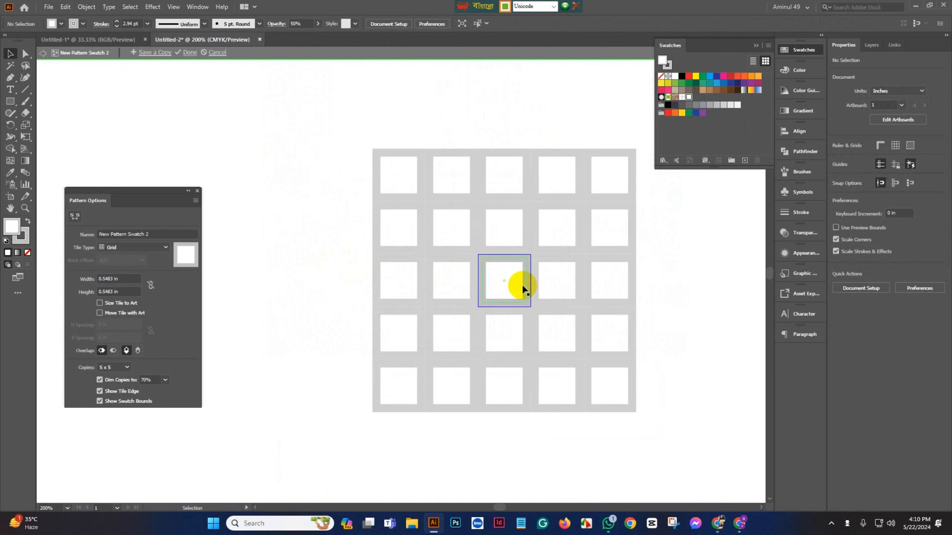
{"action": "scroll", "coordinate": [470, 244], "scroll_direction": "up", "scroll_amount": 3}
{"action": "left_click_drag", "start_coordinate": [407, 196], "coordinate": [691, 493]}
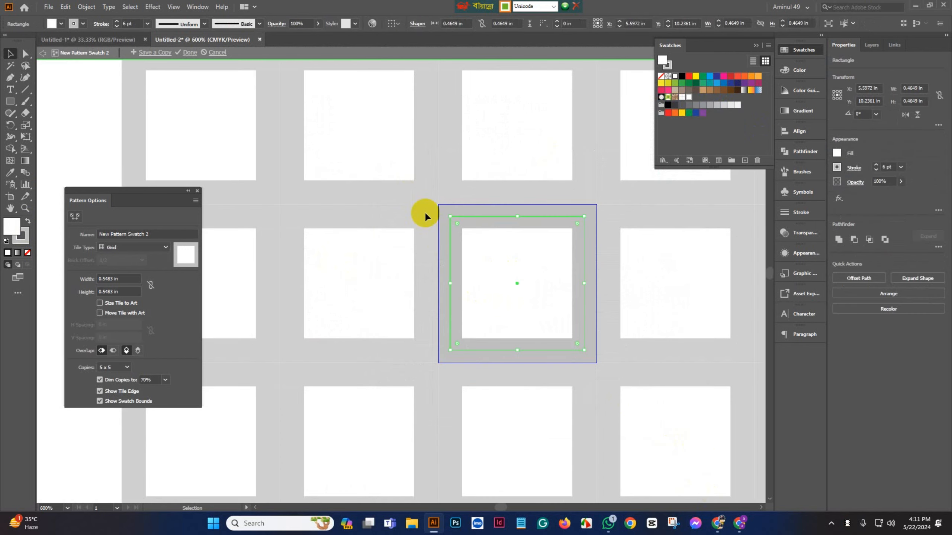
{"action": "left_click", "coordinate": [116, 26]}
{"action": "left_click", "coordinate": [116, 26]}
{"action": "left_click", "coordinate": [116, 26]}
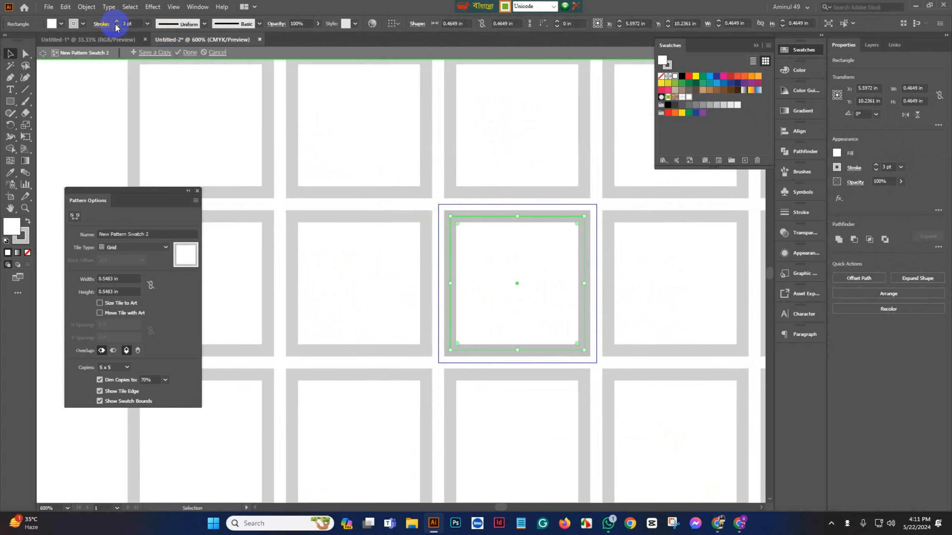
{"action": "left_click", "coordinate": [187, 52]}
Set the pattern-filled rectangle's opacity to 30%.
{"action": "scroll", "coordinate": [396, 204], "scroll_direction": "down", "scroll_amount": 6}
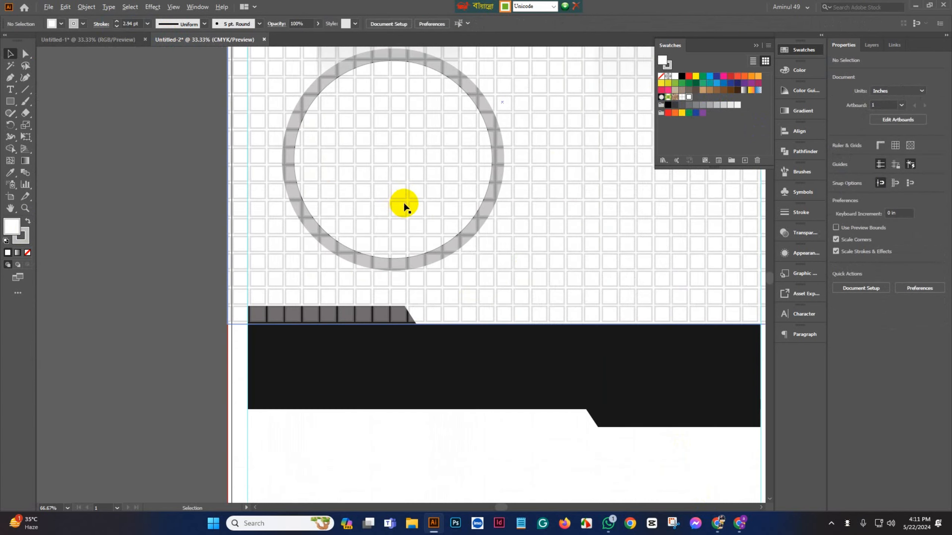
{"action": "scroll", "coordinate": [433, 135], "scroll_direction": "up", "scroll_amount": 2}
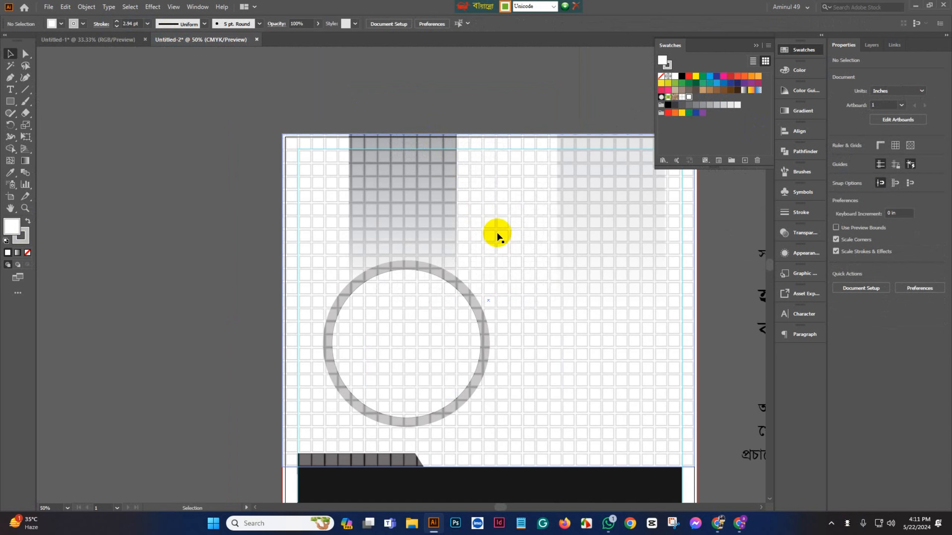
{"action": "left_click", "coordinate": [511, 242]}
{"action": "left_click", "coordinate": [296, 23]}
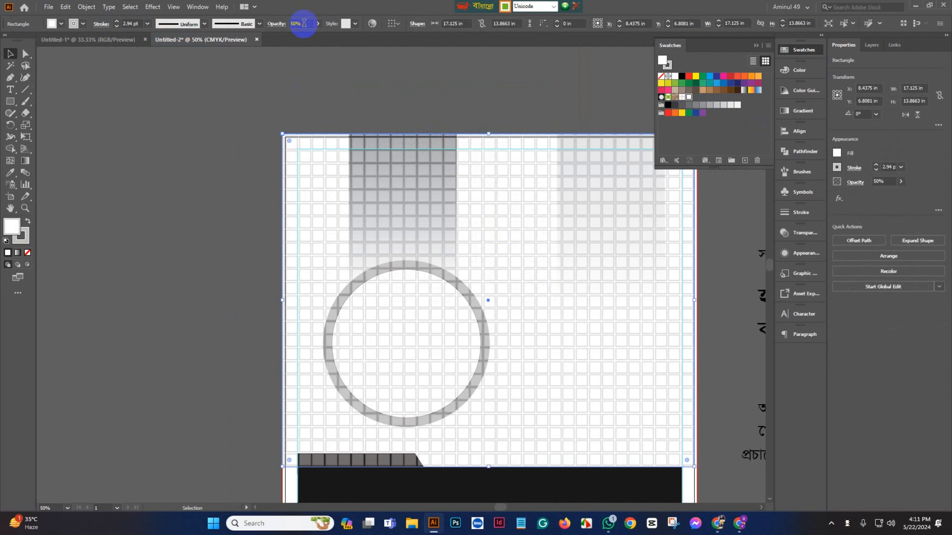
{"action": "left_click", "coordinate": [303, 24]}
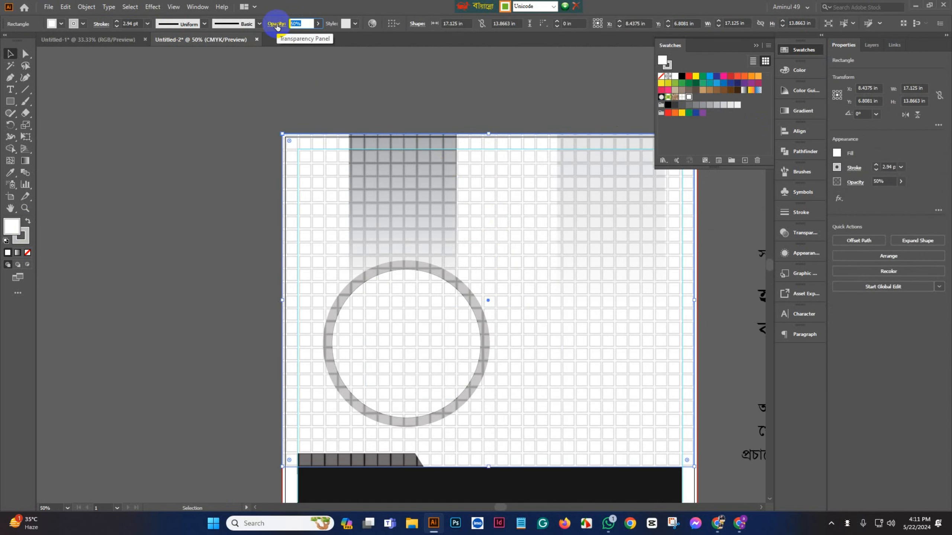
{"action": "key", "text": "Return"}
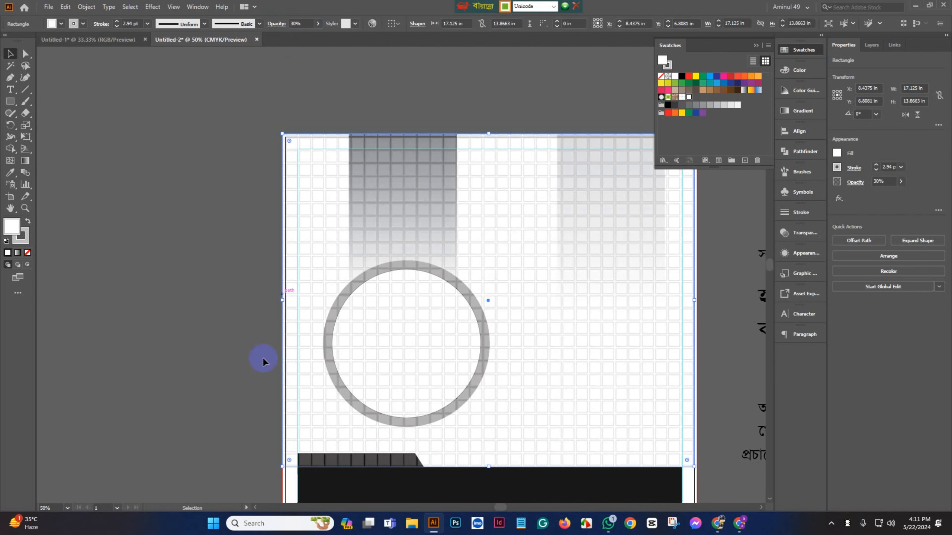
Pull the pattern rectangle's right edge in to the right margin guide, making it about 16.62 in wide.
{"action": "scroll", "coordinate": [299, 298], "scroll_direction": "down", "scroll_amount": 2}
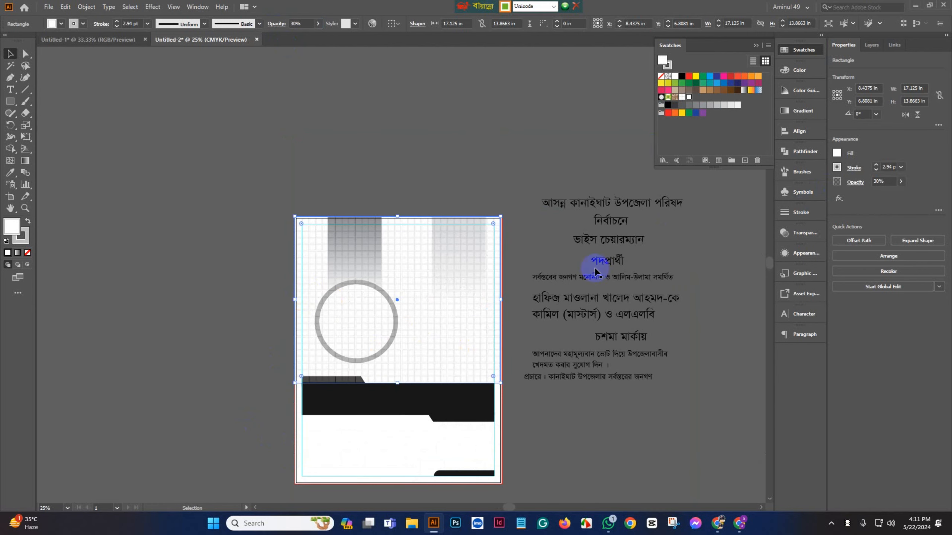
{"action": "scroll", "coordinate": [457, 277], "scroll_direction": "up", "scroll_amount": 3}
{"action": "scroll", "coordinate": [595, 327], "scroll_direction": "up", "scroll_amount": 3}
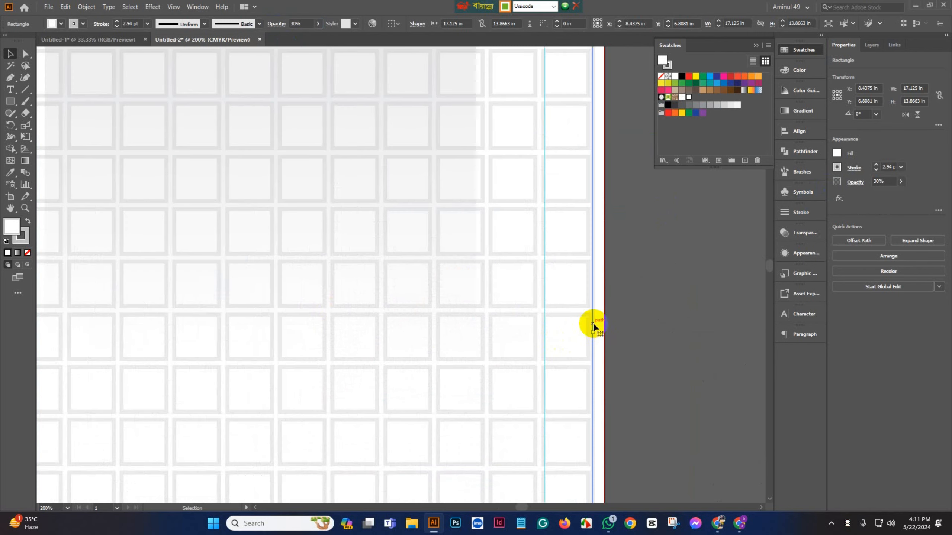
{"action": "left_click_drag", "start_coordinate": [592, 334], "coordinate": [544, 333]}
Lower the pattern rectangle's top edge from the bleed to the page's trim line, making it about 13.74 in high.
{"action": "scroll", "coordinate": [566, 334], "scroll_direction": "down", "scroll_amount": 5}
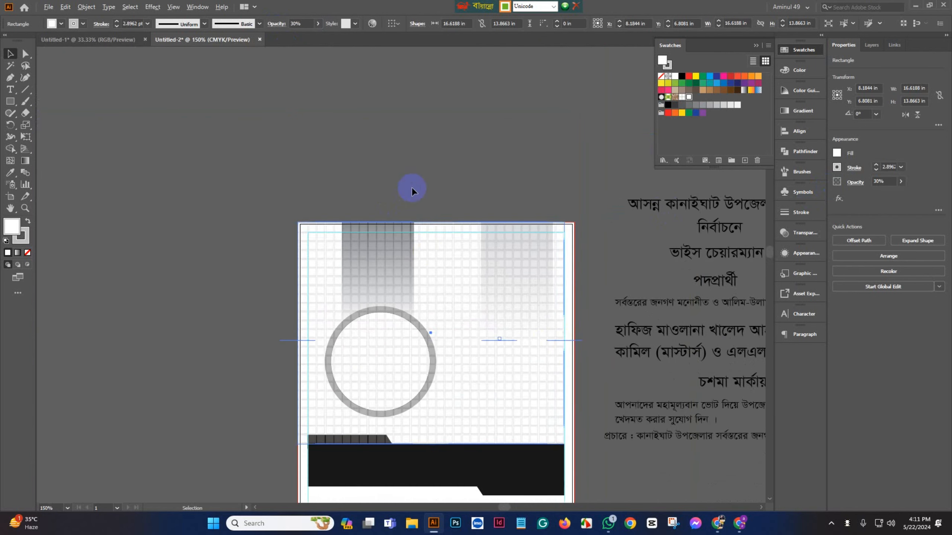
{"action": "scroll", "coordinate": [431, 180], "scroll_direction": "up", "scroll_amount": 4}
{"action": "scroll", "coordinate": [458, 355], "scroll_direction": "down", "scroll_amount": 3}
{"action": "scroll", "coordinate": [465, 330], "scroll_direction": "down", "scroll_amount": 4}
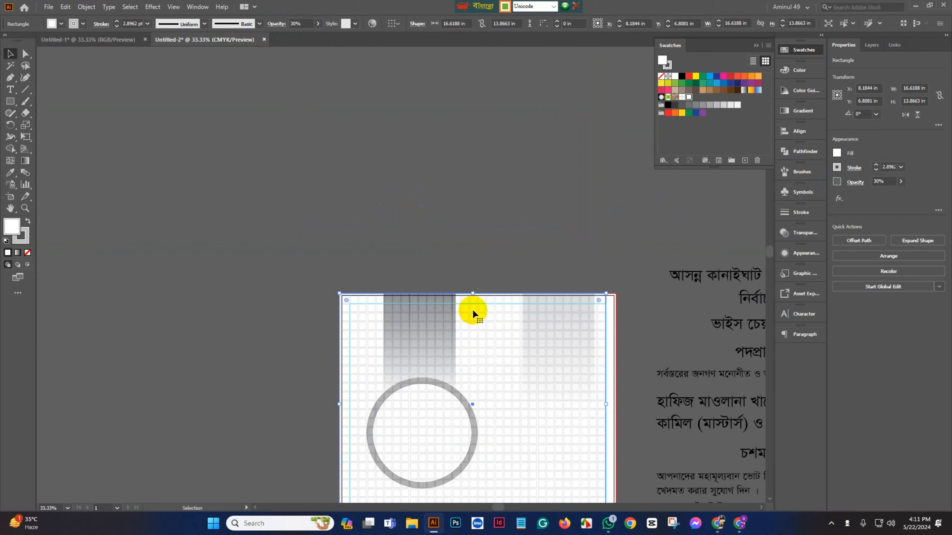
{"action": "scroll", "coordinate": [530, 310], "scroll_direction": "down", "scroll_amount": 3}
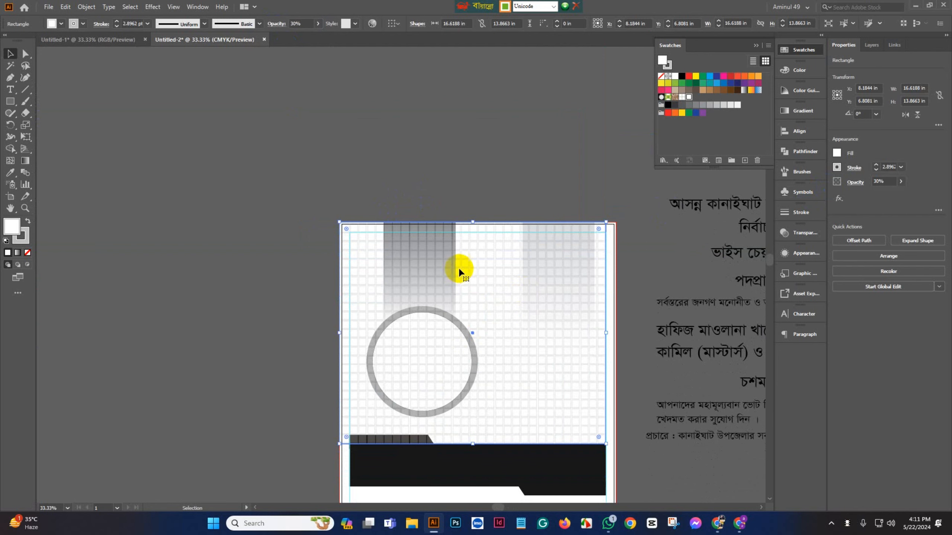
{"action": "scroll", "coordinate": [442, 232], "scroll_direction": "up", "scroll_amount": 2}
{"action": "scroll", "coordinate": [499, 220], "scroll_direction": "up", "scroll_amount": 1}
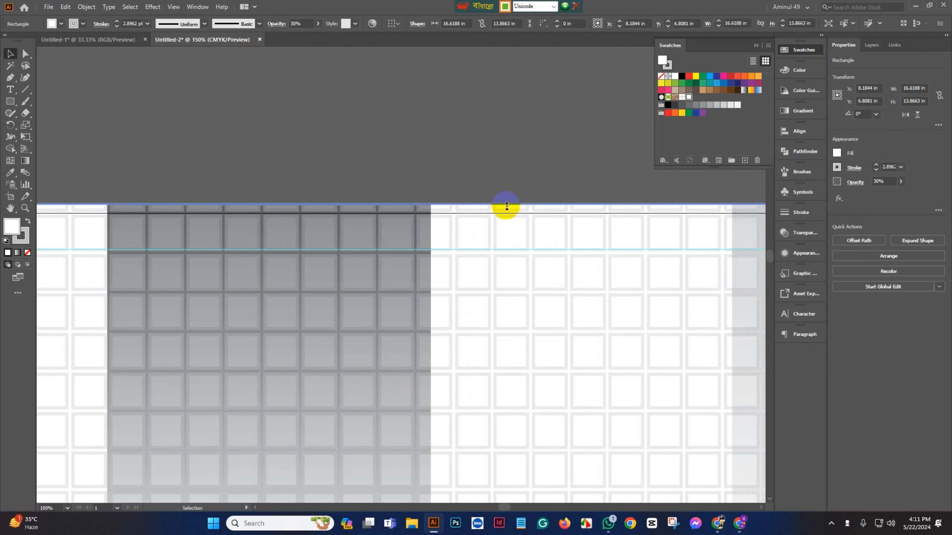
{"action": "left_click_drag", "start_coordinate": [507, 206], "coordinate": [507, 212]}
{"action": "scroll", "coordinate": [507, 213], "scroll_direction": "down", "scroll_amount": 2}
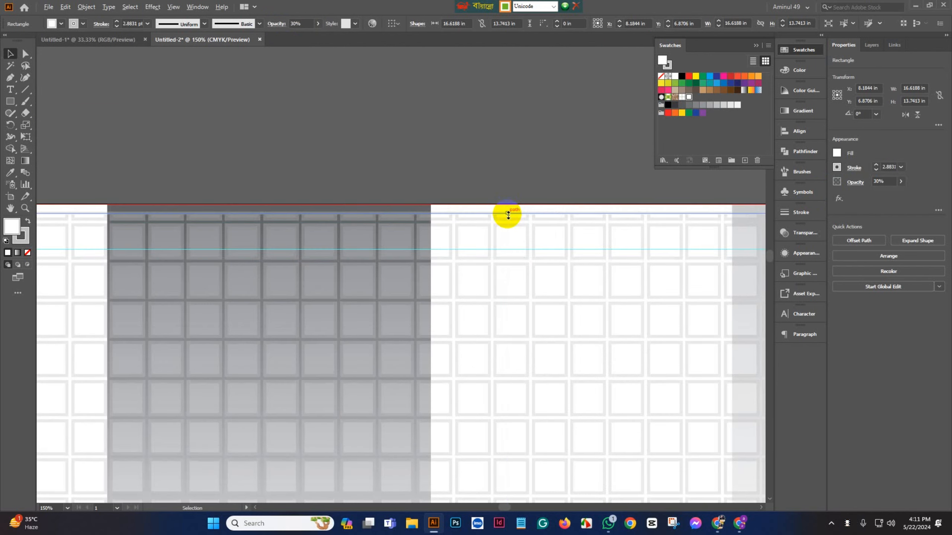
{"action": "scroll", "coordinate": [508, 216], "scroll_direction": "down", "scroll_amount": 1}
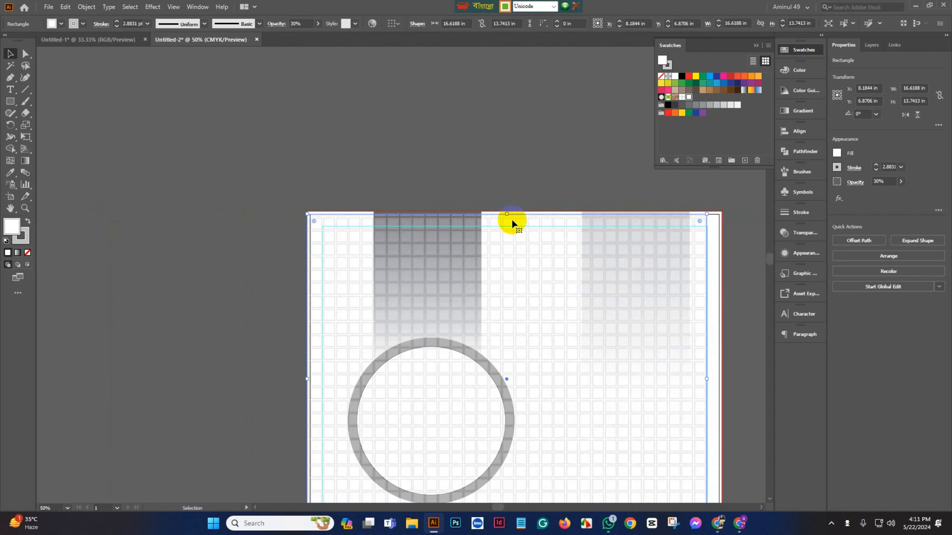
Pull the pattern rectangle's left edge in from the bleed to the page's trim line.
{"action": "scroll", "coordinate": [513, 223], "scroll_direction": "up", "scroll_amount": 2}
{"action": "scroll", "coordinate": [133, 334], "scroll_direction": "down", "scroll_amount": 4}
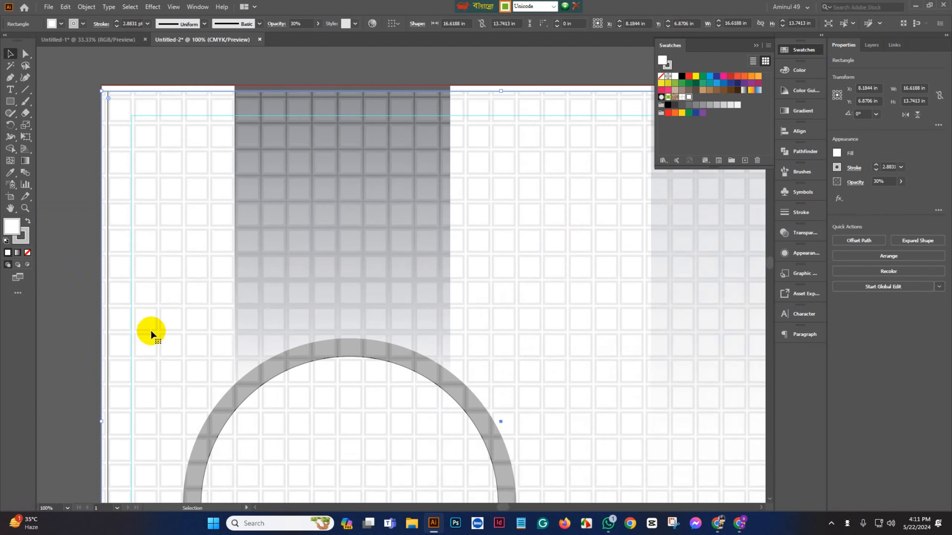
{"action": "scroll", "coordinate": [123, 345], "scroll_direction": "down", "scroll_amount": 2}
{"action": "scroll", "coordinate": [113, 342], "scroll_direction": "up", "scroll_amount": 4}
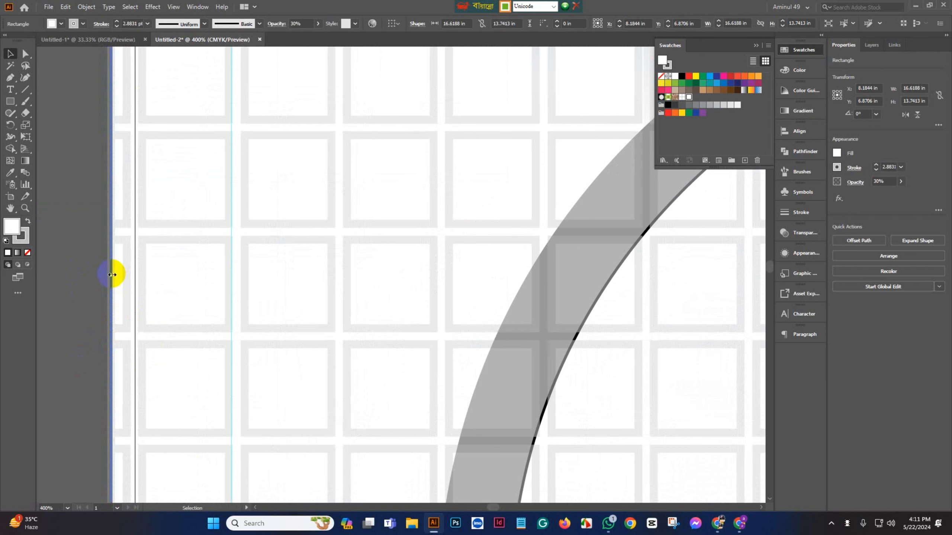
{"action": "left_click_drag", "start_coordinate": [112, 275], "coordinate": [134, 279]}
{"action": "scroll", "coordinate": [259, 347], "scroll_direction": "down", "scroll_amount": 5}
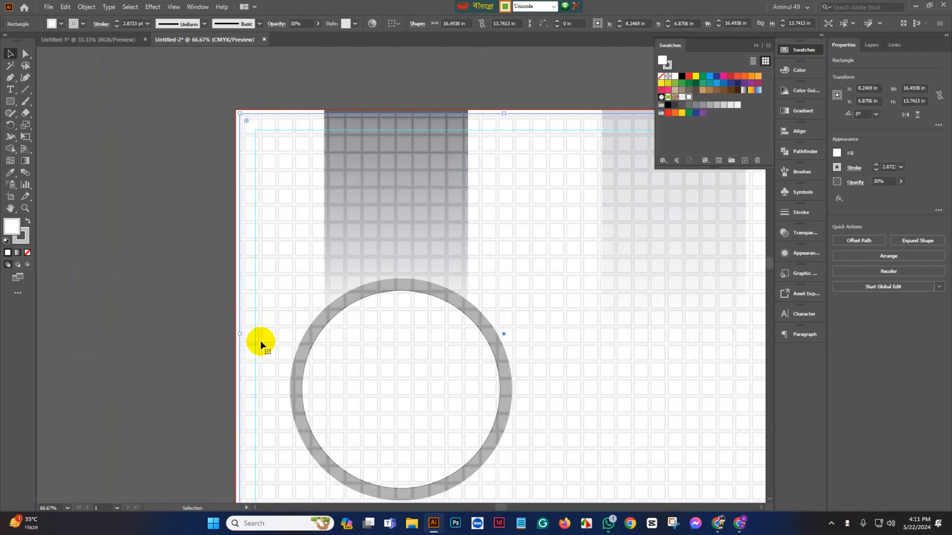
Extend the pattern rectangle's right edge to the page's trim line, making it 17 in wide.
{"action": "scroll", "coordinate": [260, 345], "scroll_direction": "down", "scroll_amount": 3}
{"action": "scroll", "coordinate": [446, 372], "scroll_direction": "down", "scroll_amount": 3}
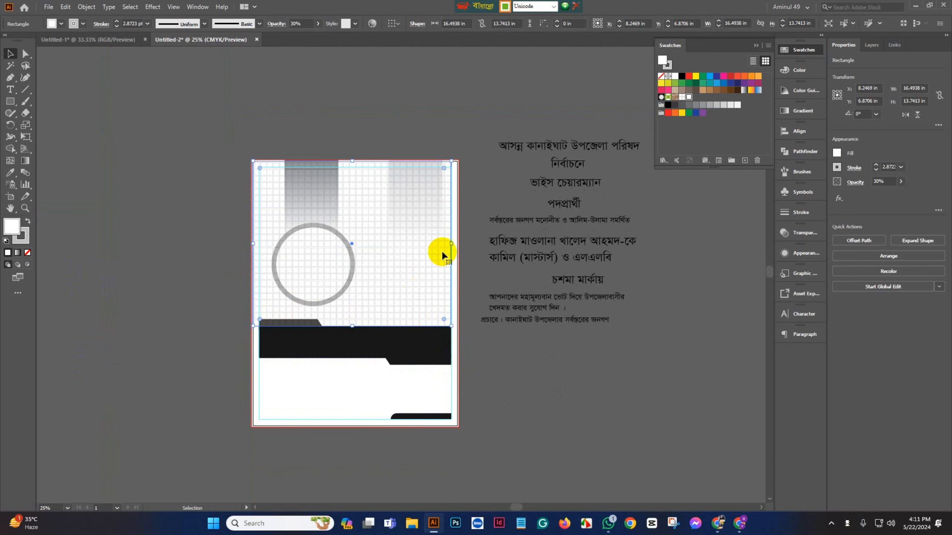
{"action": "scroll", "coordinate": [444, 252], "scroll_direction": "up", "scroll_amount": 3}
{"action": "left_click_drag", "start_coordinate": [470, 241], "coordinate": [484, 245]}
{"action": "scroll", "coordinate": [485, 332], "scroll_direction": "down", "scroll_amount": 2}
{"action": "scroll", "coordinate": [484, 332], "scroll_direction": "down", "scroll_amount": 6}
{"action": "left_click", "coordinate": [446, 351]}
{"action": "left_click", "coordinate": [450, 326], "text": "shift"}
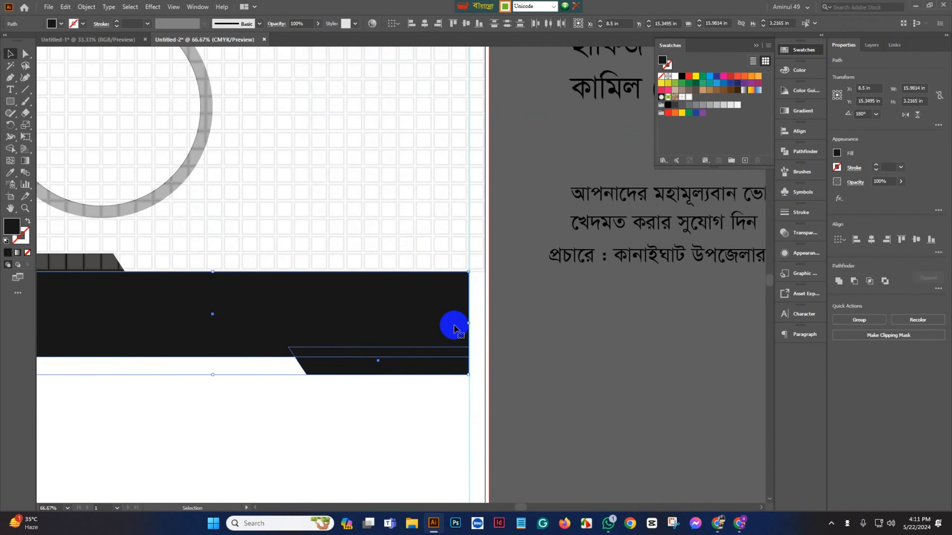
{"action": "scroll", "coordinate": [497, 350], "scroll_direction": "down", "scroll_amount": 2}
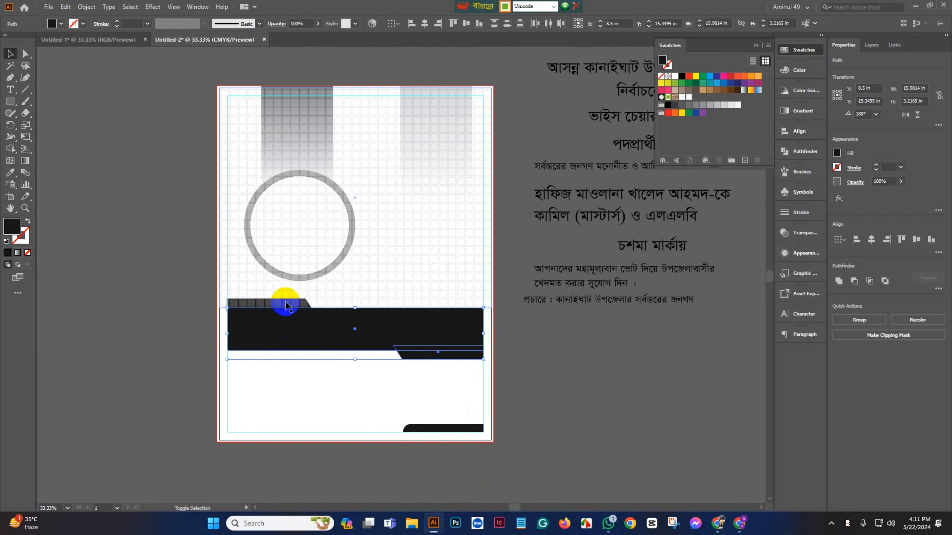
Move the pattern rectangle to the bottom of Layer 1's artwork, just above the locked group, and lock it.
{"action": "left_click", "coordinate": [376, 288]}
{"action": "left_click", "coordinate": [871, 45]}
{"action": "left_click", "coordinate": [885, 70]}
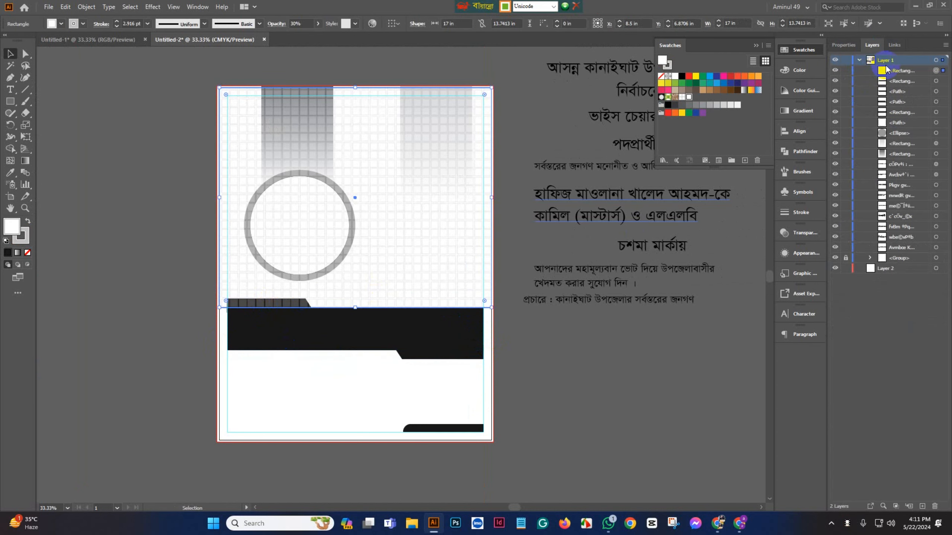
{"action": "left_click_drag", "start_coordinate": [887, 69], "coordinate": [887, 248]}
{"action": "left_click", "coordinate": [846, 248]}
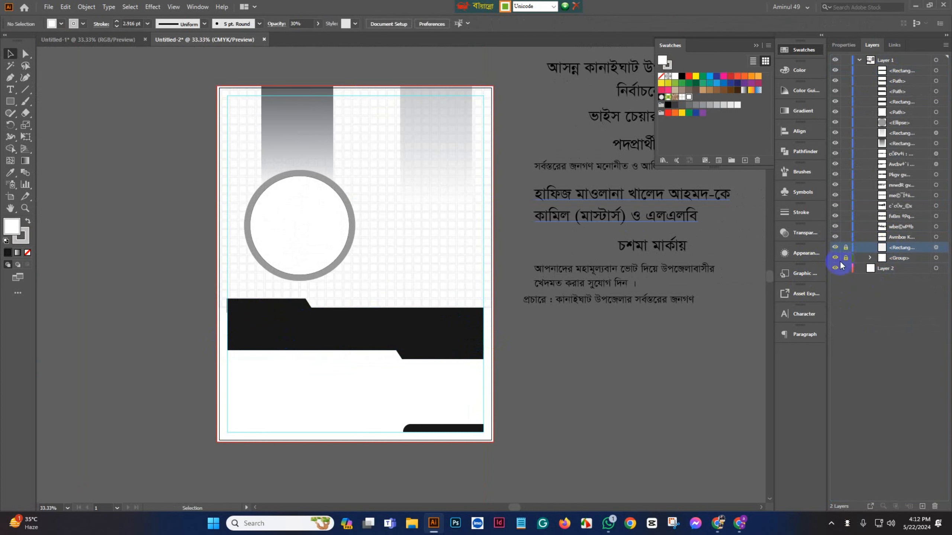
Widen the three near-black band pieces together from both sides to the trim lines, about 17.01 in across.
{"action": "scroll", "coordinate": [260, 330], "scroll_direction": "up", "scroll_amount": 2}
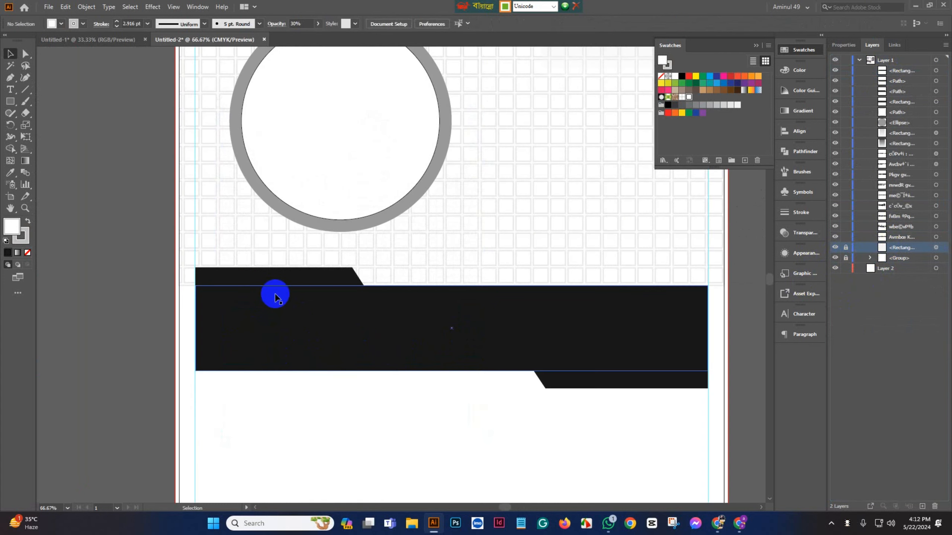
{"action": "left_click", "coordinate": [283, 278]}
{"action": "left_click", "coordinate": [316, 320], "text": "shift"}
{"action": "left_click", "coordinate": [608, 382], "text": "shift"}
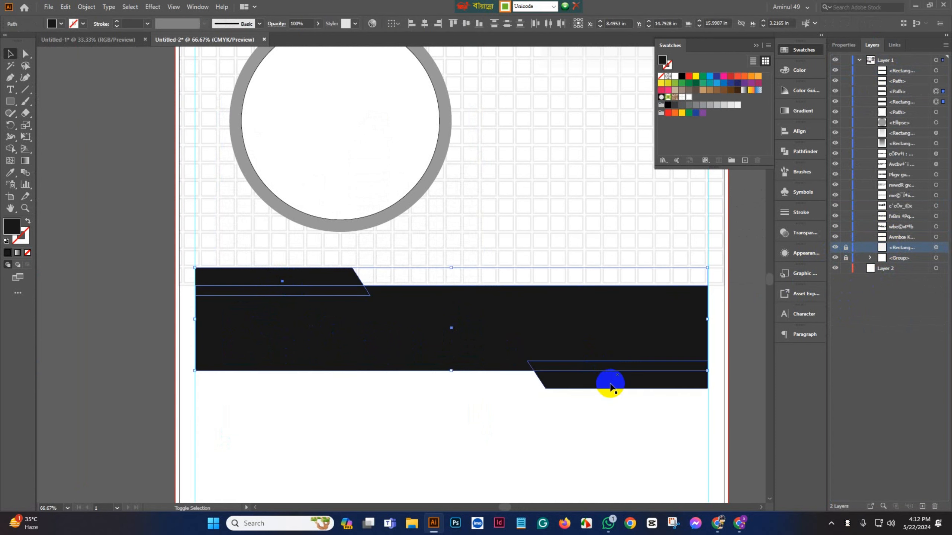
{"action": "left_click_drag", "start_coordinate": [707, 330], "coordinate": [724, 329]}
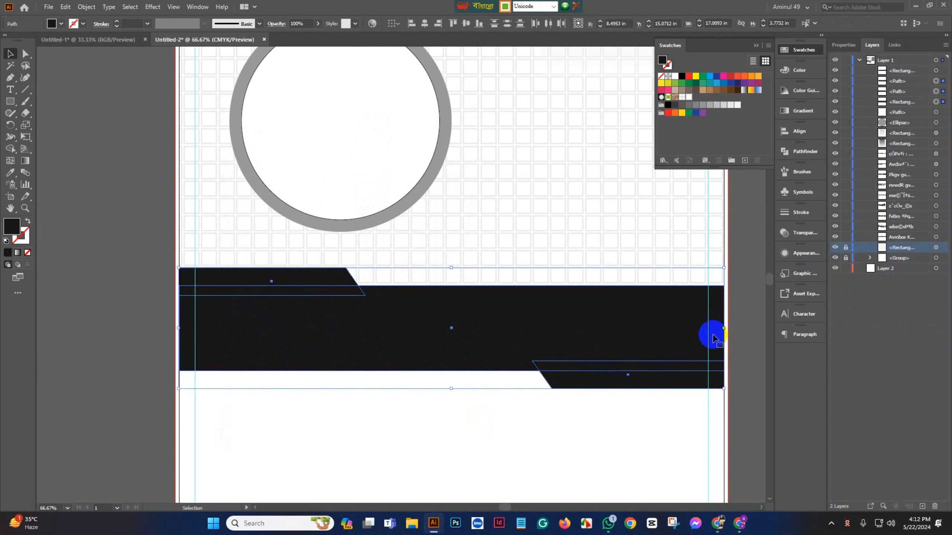
{"action": "left_click", "coordinate": [115, 320]}
Group the three near-black pieces of the stepped band.
{"action": "scroll", "coordinate": [327, 298], "scroll_direction": "down", "scroll_amount": 2}
{"action": "scroll", "coordinate": [327, 281], "scroll_direction": "down", "scroll_amount": 3}
{"action": "scroll", "coordinate": [327, 281], "scroll_direction": "down", "scroll_amount": 3}
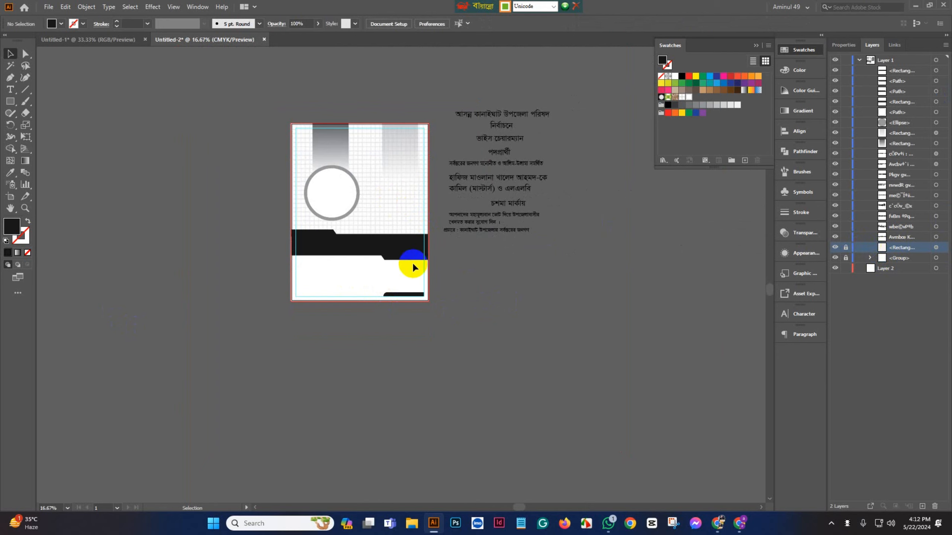
{"action": "left_click_drag", "start_coordinate": [413, 266], "coordinate": [325, 252]}
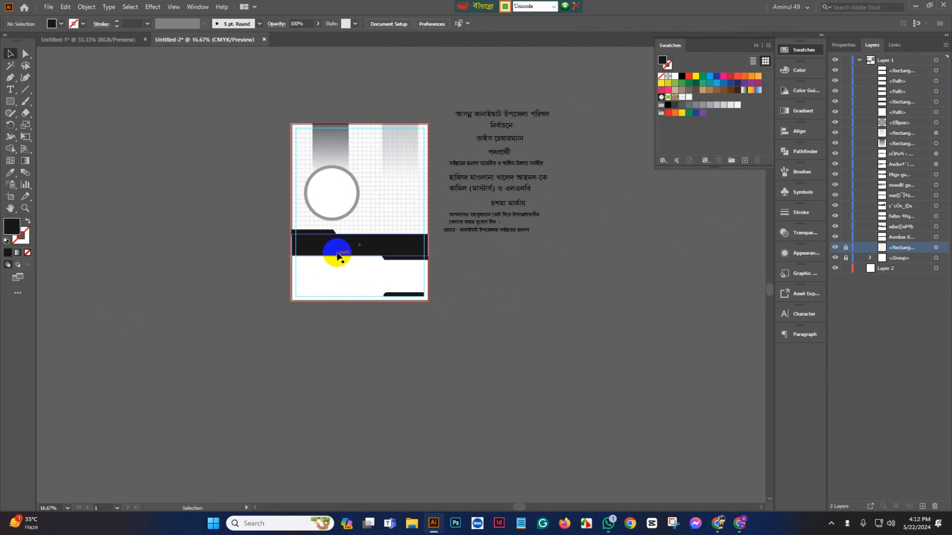
{"action": "left_click", "coordinate": [326, 241]}
{"action": "left_click", "coordinate": [322, 233], "text": "shift"}
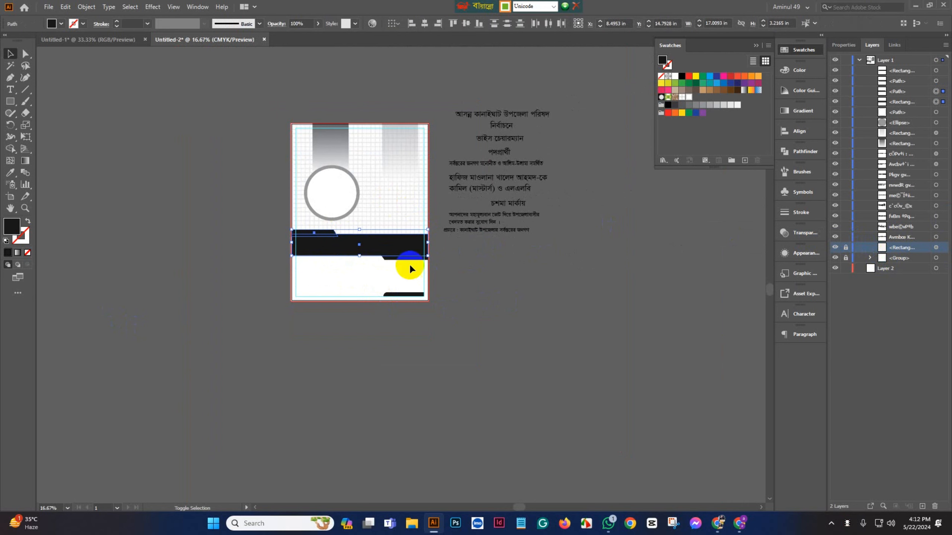
{"action": "key", "text": "ctrl+g"}
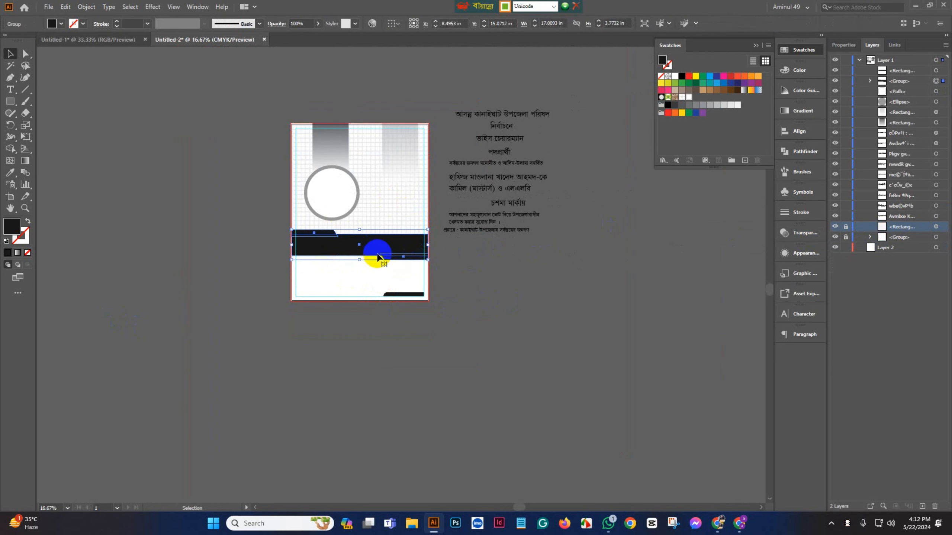
Move the band group slightly down the page, centred at about X 8.5 in, Y 15.5 in, and deselect it.
{"action": "key", "text": "ctrl+equal"}
{"action": "key", "text": "ctrl+equal"}
{"action": "key", "text": "ctrl+equal"}
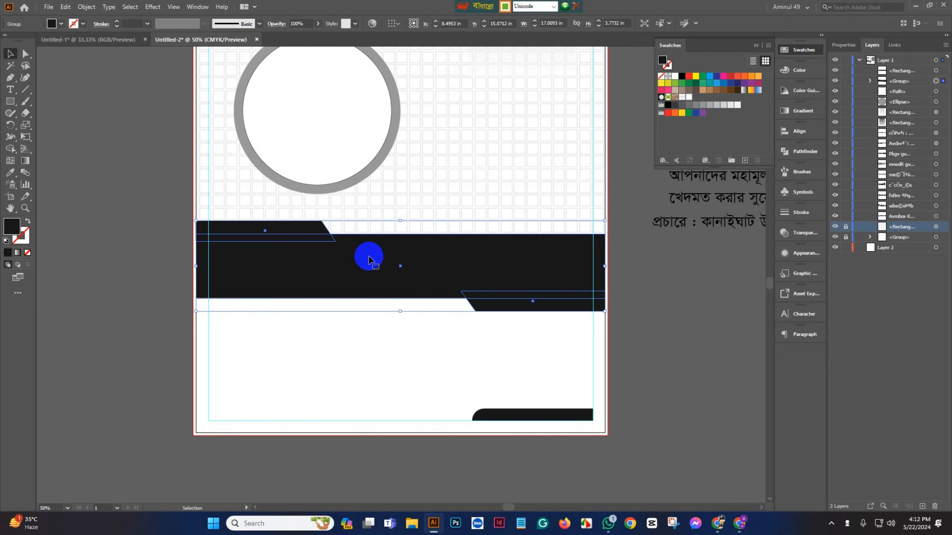
{"action": "left_click_drag", "start_coordinate": [398, 279], "coordinate": [398, 291]}
{"action": "scroll", "coordinate": [399, 287], "scroll_direction": "down", "scroll_amount": 1}
{"action": "scroll", "coordinate": [402, 278], "scroll_direction": "down", "scroll_amount": 1}
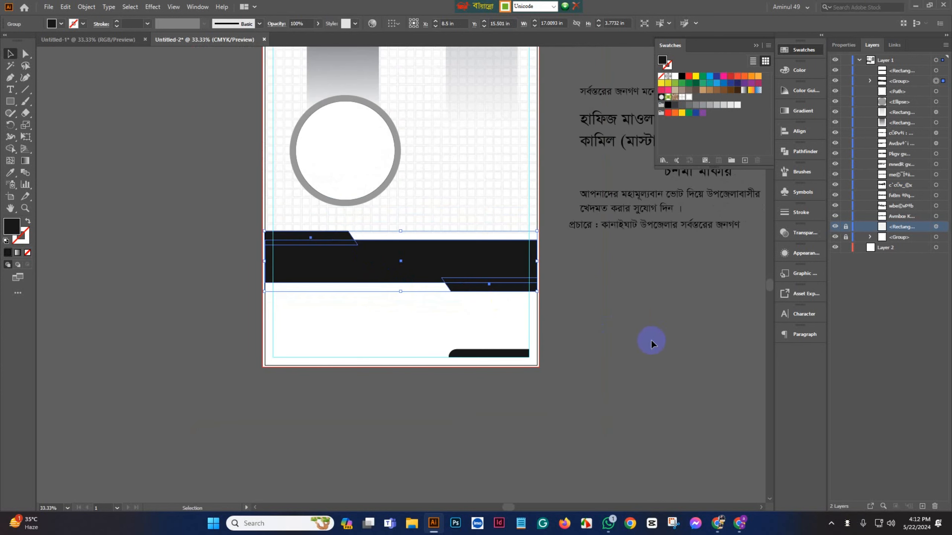
{"action": "scroll", "coordinate": [525, 282], "scroll_direction": "up", "scroll_amount": 3}
{"action": "left_click", "coordinate": [524, 282]}
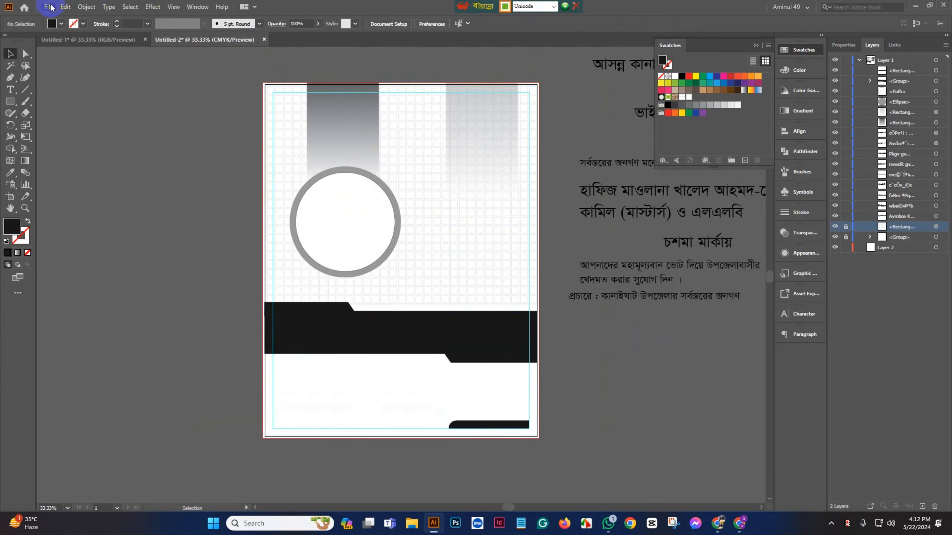
Start placing an image and browse to the Bangla folder inside Bangla design on Local Disk (D:).
{"action": "left_click", "coordinate": [51, 7]}
{"action": "left_click", "coordinate": [73, 169]}
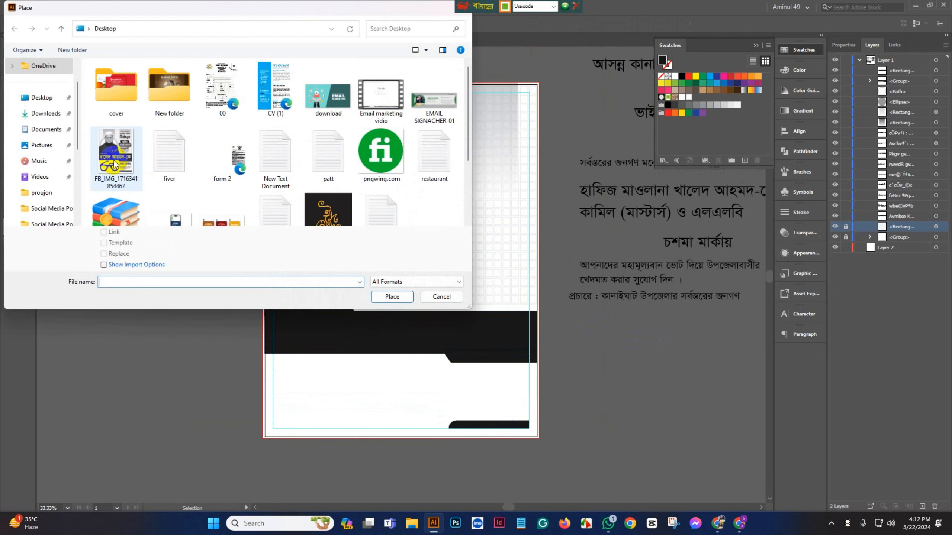
{"action": "scroll", "coordinate": [115, 165], "scroll_direction": "down", "scroll_amount": 3}
{"action": "scroll", "coordinate": [42, 191], "scroll_direction": "down", "scroll_amount": 2}
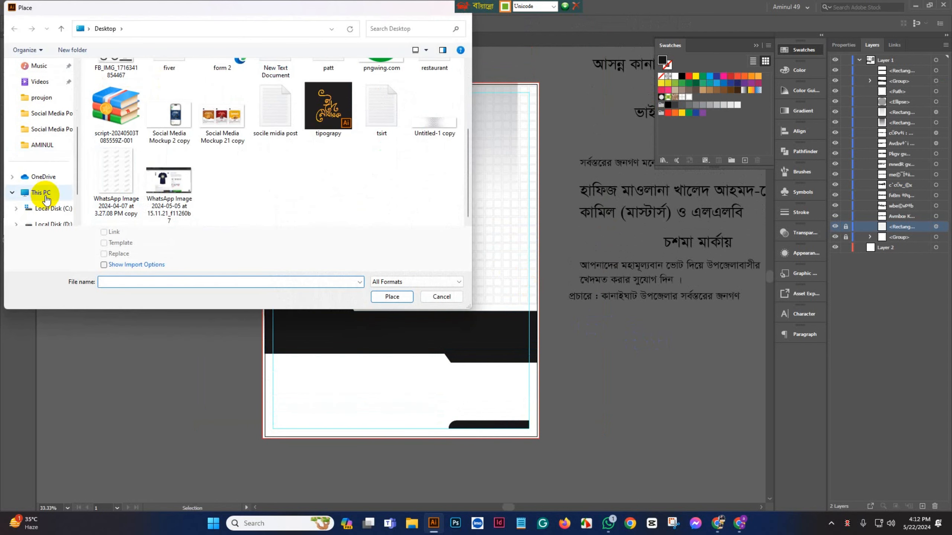
{"action": "left_click", "coordinate": [60, 224]}
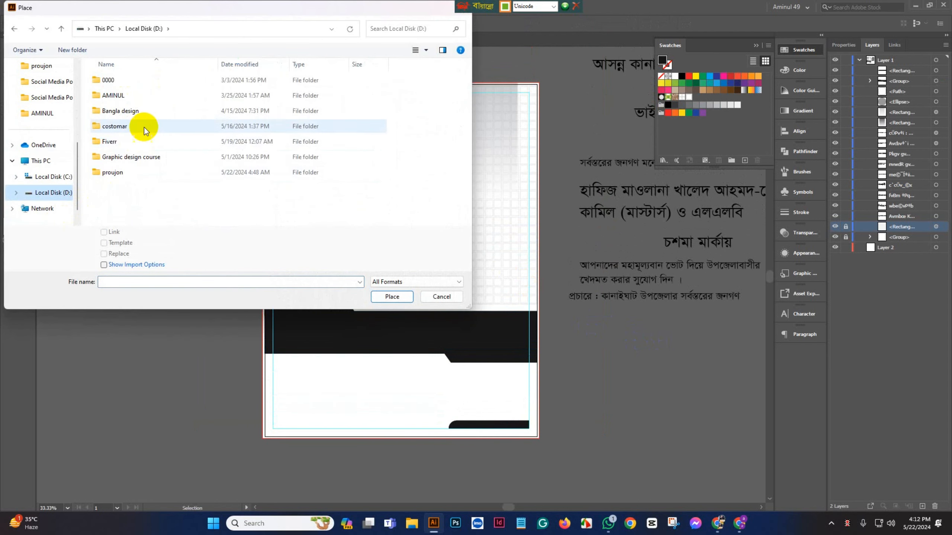
{"action": "double_click", "coordinate": [127, 111]}
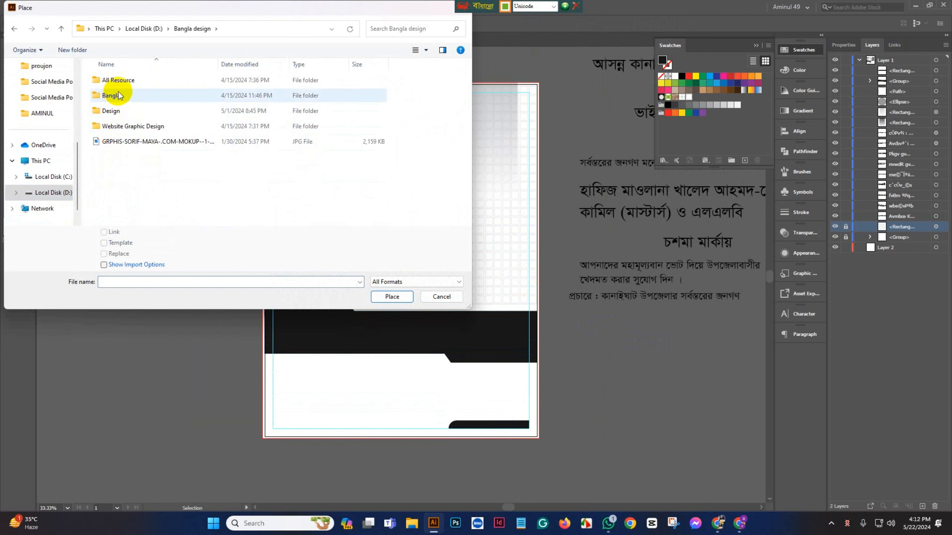
{"action": "double_click", "coordinate": [120, 111]}
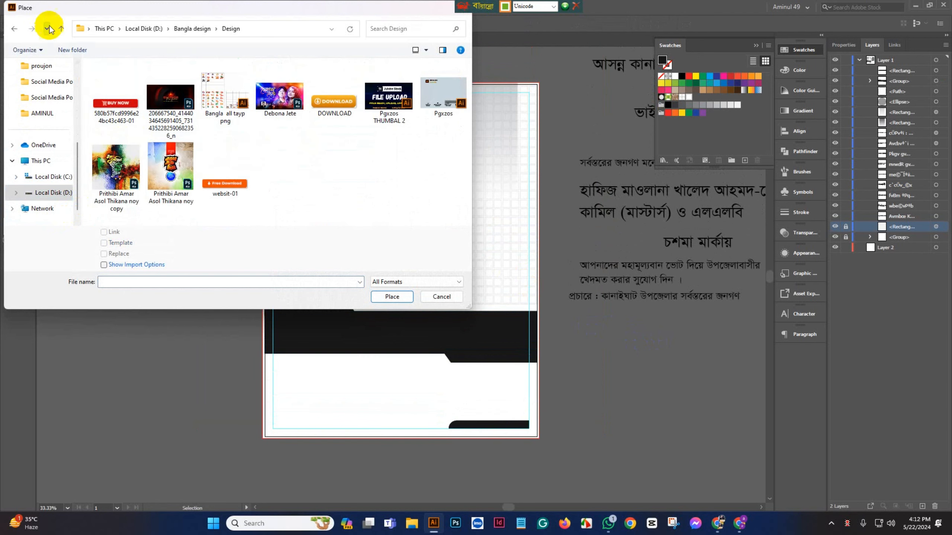
{"action": "left_click", "coordinate": [61, 29]}
{"action": "double_click", "coordinate": [111, 96]}
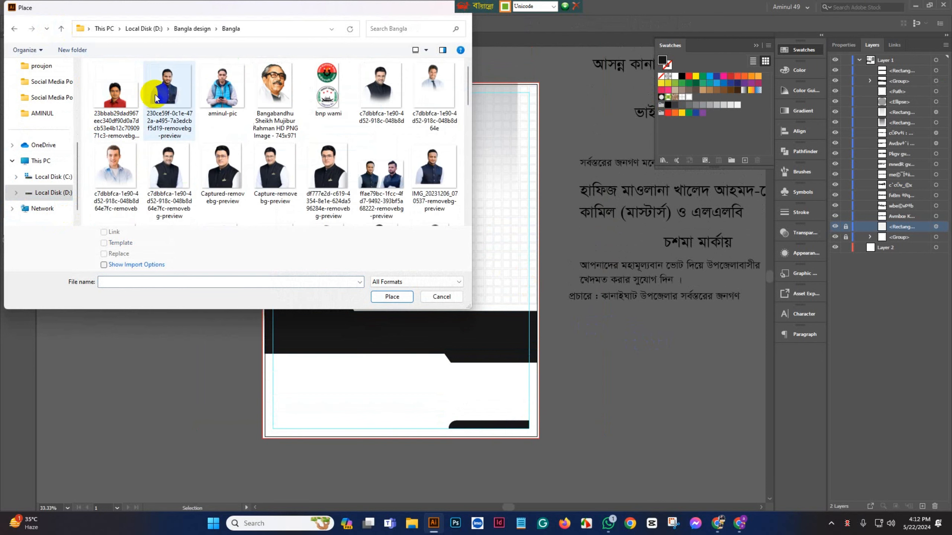
Place the linked portrait c7dbbfca-1e90-4d52-918c-048b8d64e7fc-removebg-preview over the photo circle, about 9.34 by 10.24 in.
{"action": "left_click", "coordinate": [176, 162]}
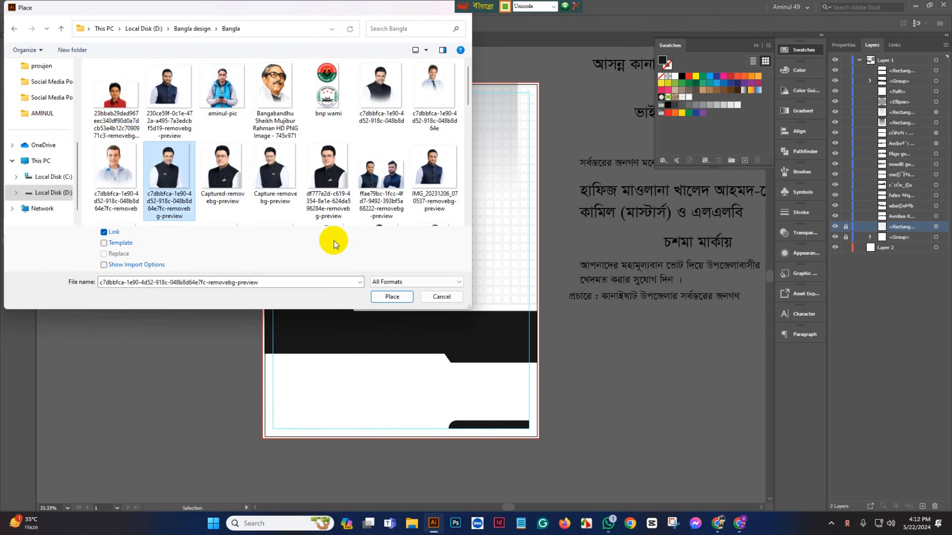
{"action": "left_click", "coordinate": [392, 296]}
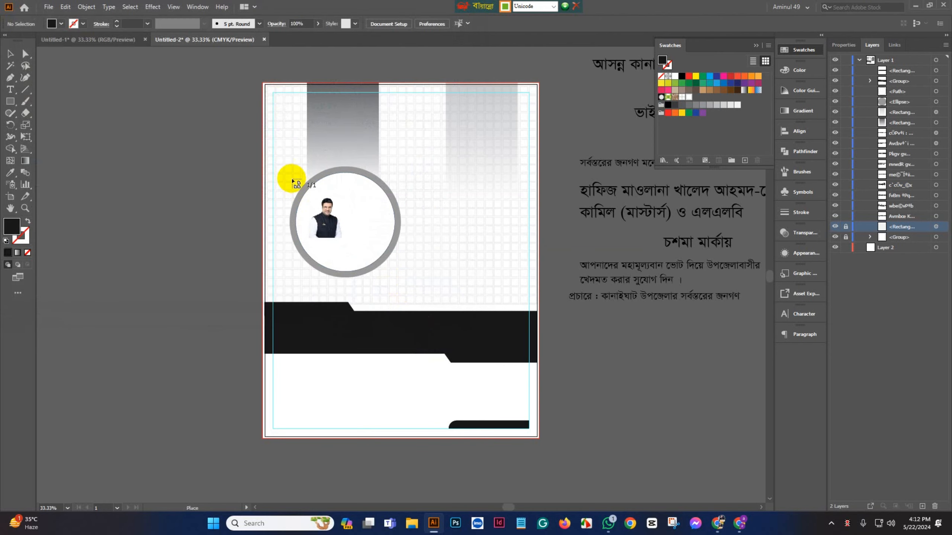
{"action": "left_click_drag", "start_coordinate": [284, 162], "coordinate": [434, 326]}
{"action": "left_click_drag", "start_coordinate": [345, 262], "coordinate": [326, 246]}
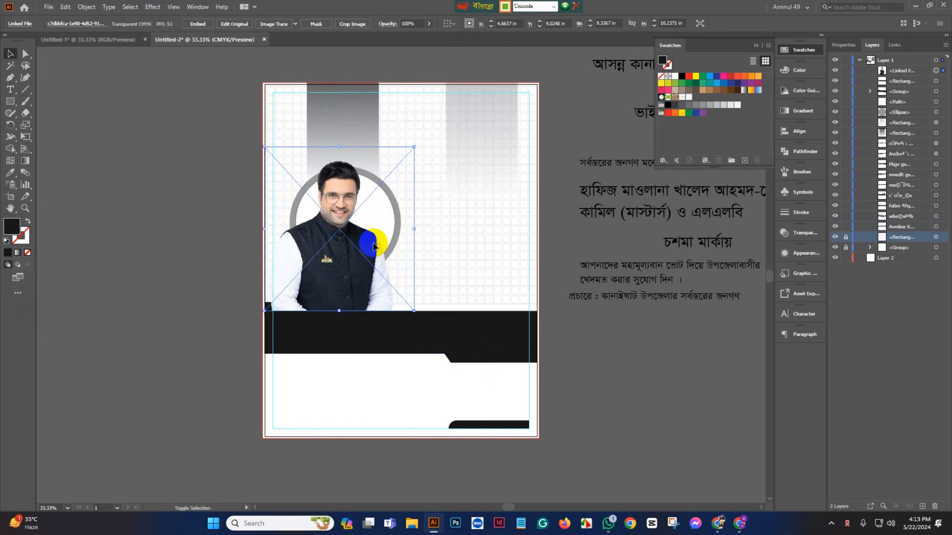
Enlarge the portrait to about 12.56 by 13.77 in and position it over the photo circle, overlapping the black band.
{"action": "left_click_drag", "start_coordinate": [339, 147], "coordinate": [346, 82]}
{"action": "left_click_drag", "start_coordinate": [354, 251], "coordinate": [356, 279]}
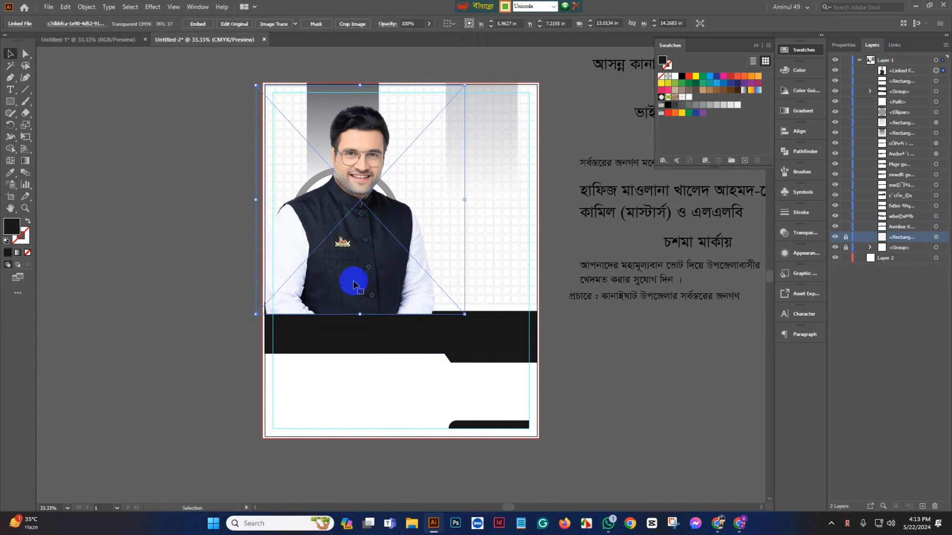
{"action": "left_click_drag", "start_coordinate": [354, 282], "coordinate": [353, 297]}
{"action": "mouse_move", "coordinate": [462, 101]}
{"action": "left_mouse_down"}
{"action": "mouse_move", "coordinate": [453, 97]}
{"action": "mouse_move", "coordinate": [458, 105]}
{"action": "left_mouse_up"}
{"action": "left_click_drag", "start_coordinate": [388, 287], "coordinate": [389, 299]}
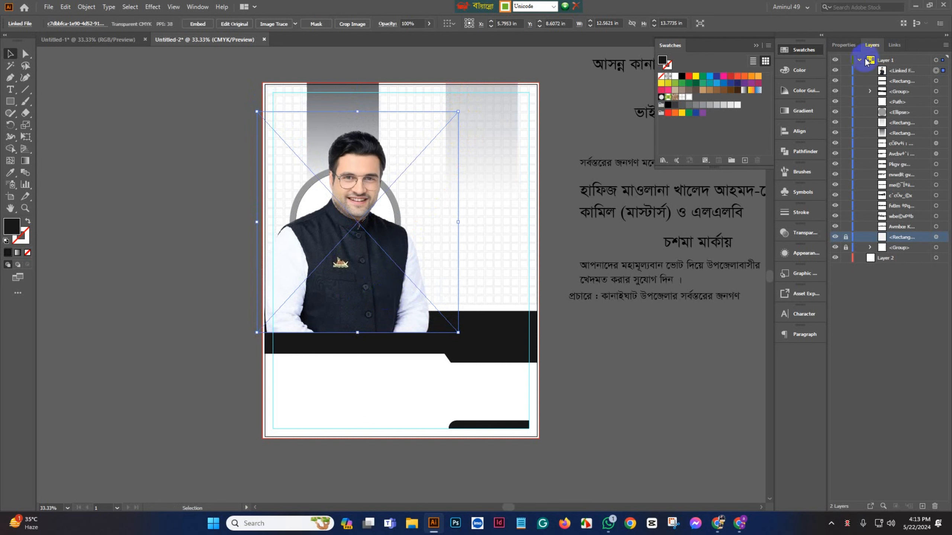
Reorder Layer 1 so the band group sits in front of the portrait.
{"action": "left_click", "coordinate": [892, 93]}
{"action": "left_click_drag", "start_coordinate": [892, 92], "coordinate": [894, 101]}
{"action": "left_click", "coordinate": [654, 391]}
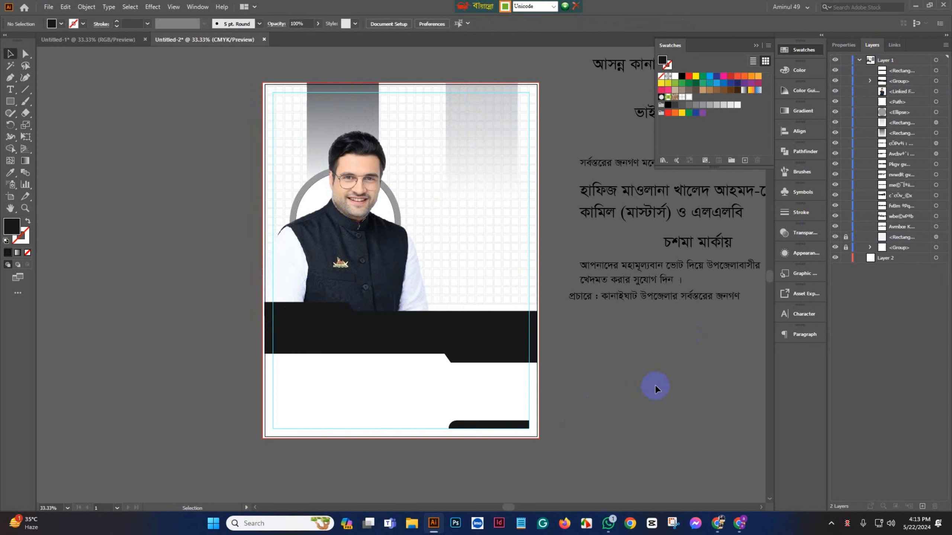
Crop the portrait at the page's left trim line and its empty margins, to about 11.82 by 13.35 in.
{"action": "left_click", "coordinate": [403, 275]}
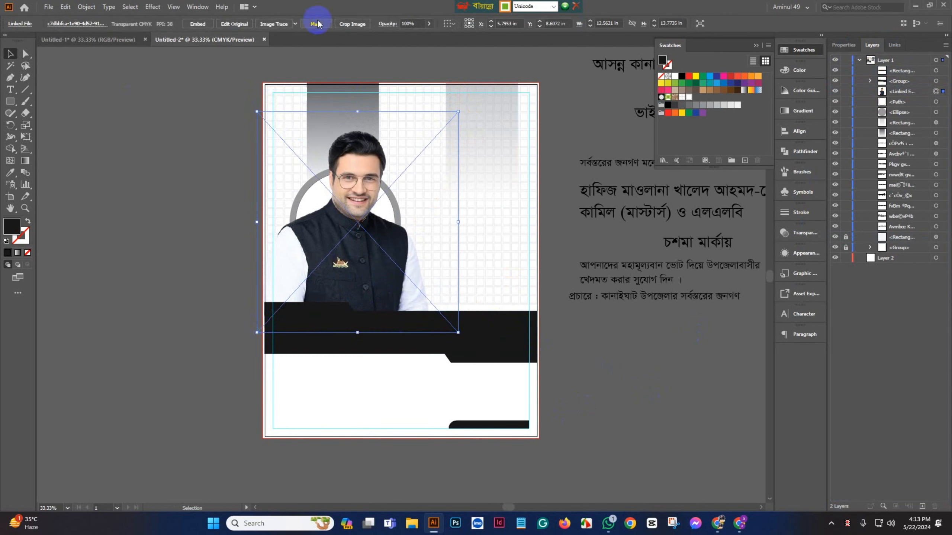
{"action": "left_click", "coordinate": [359, 24]}
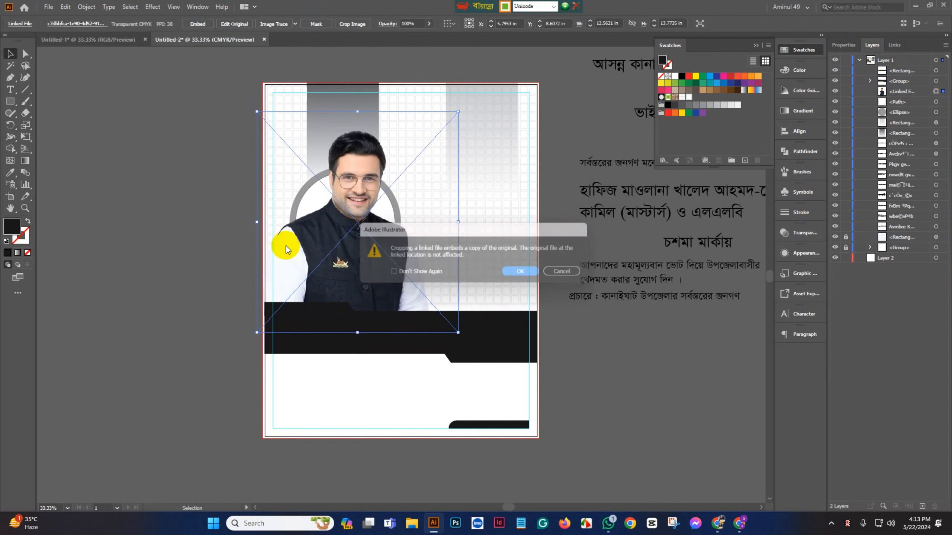
{"action": "left_click", "coordinate": [529, 274]}
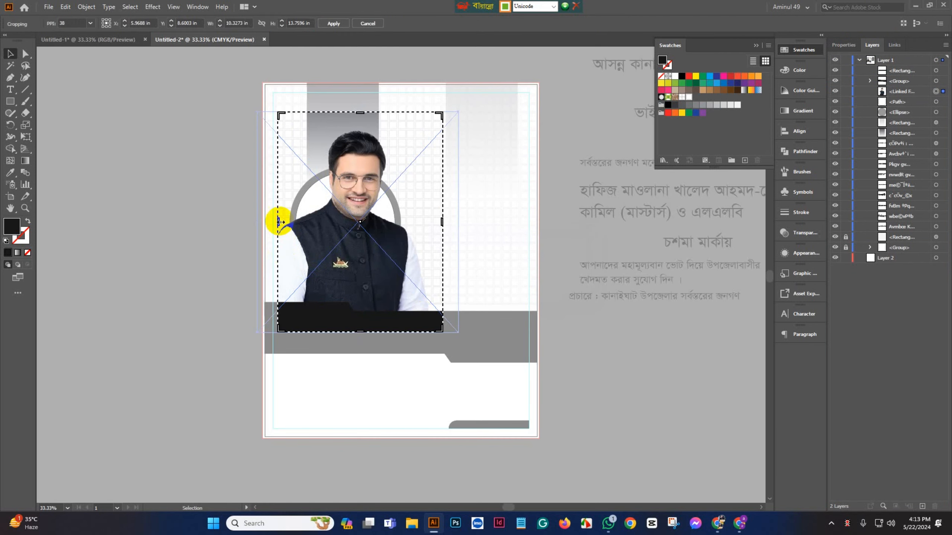
{"action": "mouse_move", "coordinate": [266, 222]}
{"action": "left_mouse_down"}
{"action": "mouse_move", "coordinate": [277, 215]}
{"action": "mouse_move", "coordinate": [266, 228]}
{"action": "left_mouse_up"}
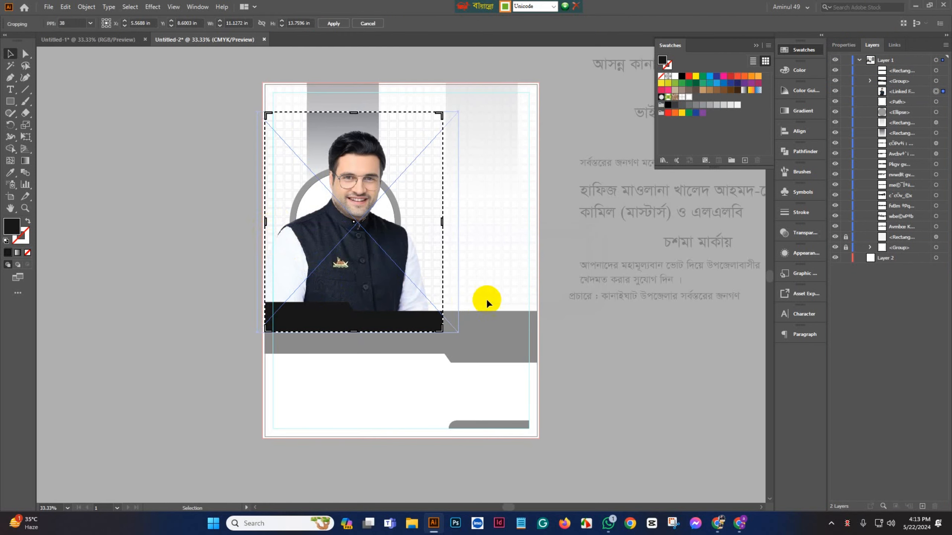
{"action": "left_click_drag", "start_coordinate": [442, 225], "coordinate": [454, 224]}
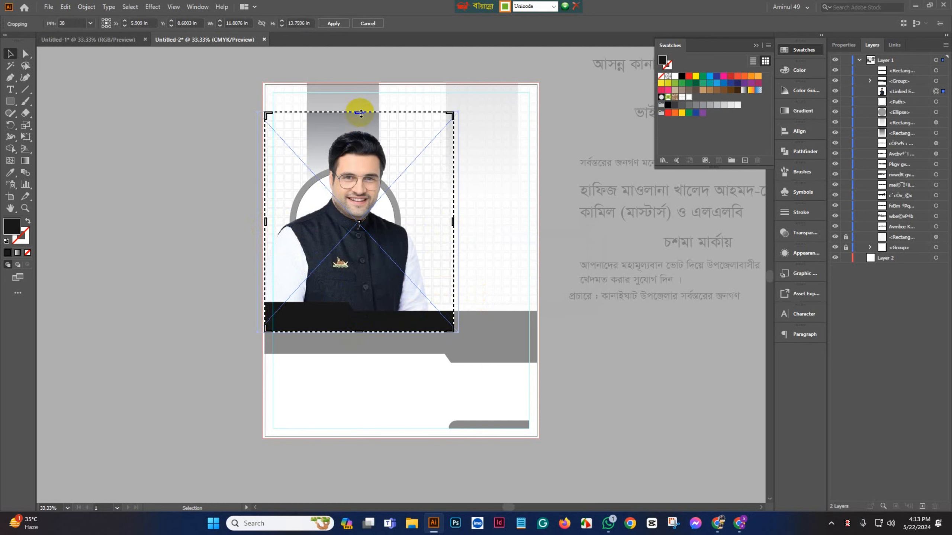
{"action": "left_click_drag", "start_coordinate": [358, 113], "coordinate": [358, 120]}
{"action": "left_click", "coordinate": [345, 33]}
{"action": "left_click", "coordinate": [178, 275]}
{"action": "left_click", "coordinate": [367, 247]}
{"action": "scroll", "coordinate": [389, 340], "scroll_direction": "down", "scroll_amount": 1}
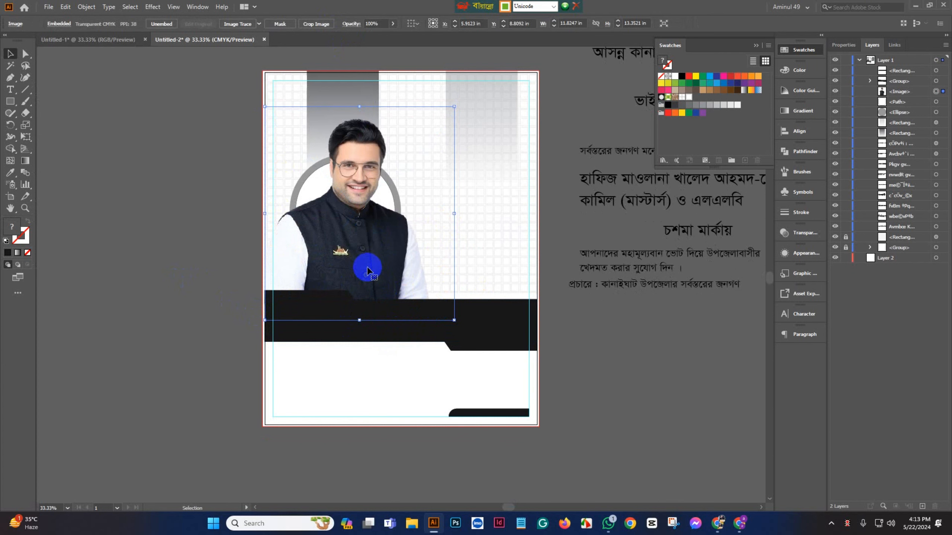
{"action": "scroll", "coordinate": [431, 301], "scroll_direction": "down", "scroll_amount": 2}
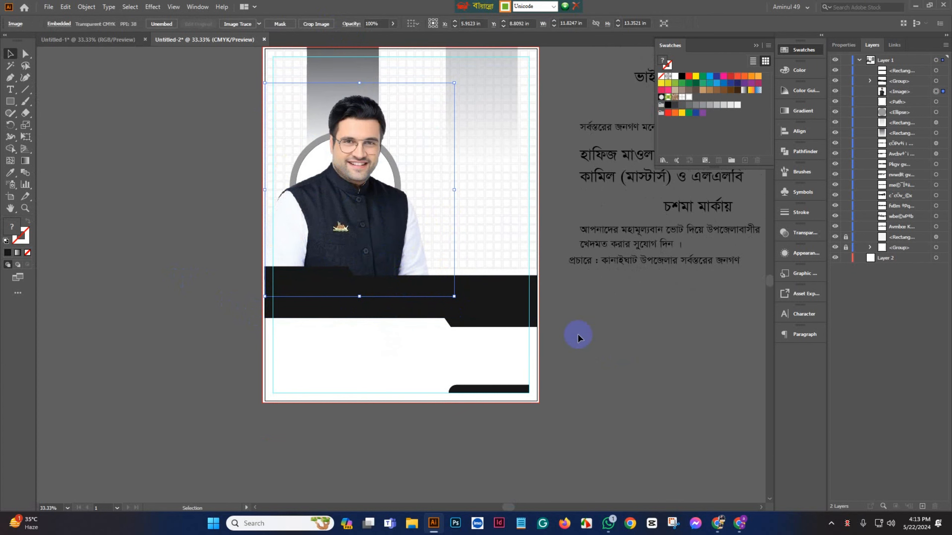
{"action": "scroll", "coordinate": [577, 333], "scroll_direction": "down", "scroll_amount": 1}
{"action": "scroll", "coordinate": [599, 295], "scroll_direction": "up", "scroll_amount": 6}
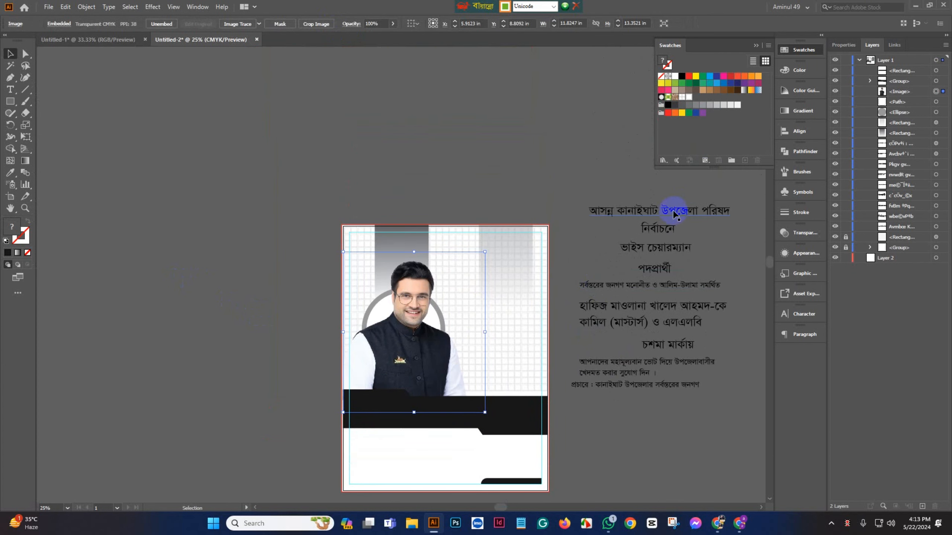
{"action": "left_click", "coordinate": [679, 216]}
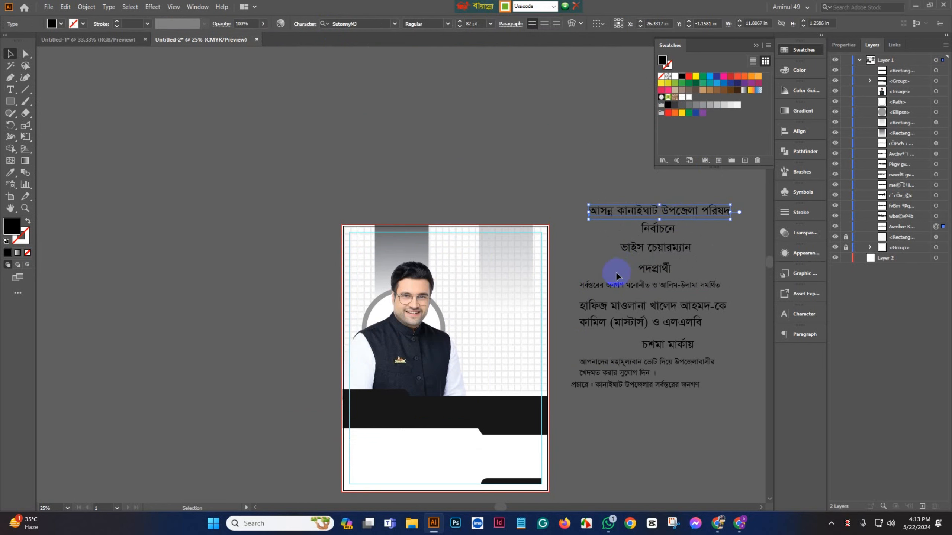
{"action": "scroll", "coordinate": [616, 272], "scroll_direction": "down", "scroll_amount": 1}
Unlock the square-pattern background rectangle and select it.
{"action": "left_click", "coordinate": [504, 360]}
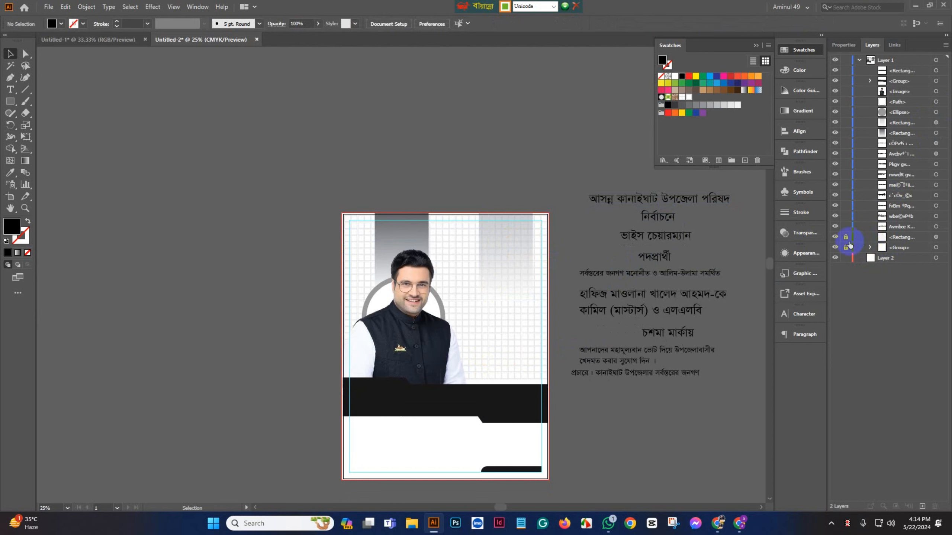
{"action": "left_click", "coordinate": [936, 237]}
{"action": "scroll", "coordinate": [730, 272], "scroll_direction": "down", "scroll_amount": 2}
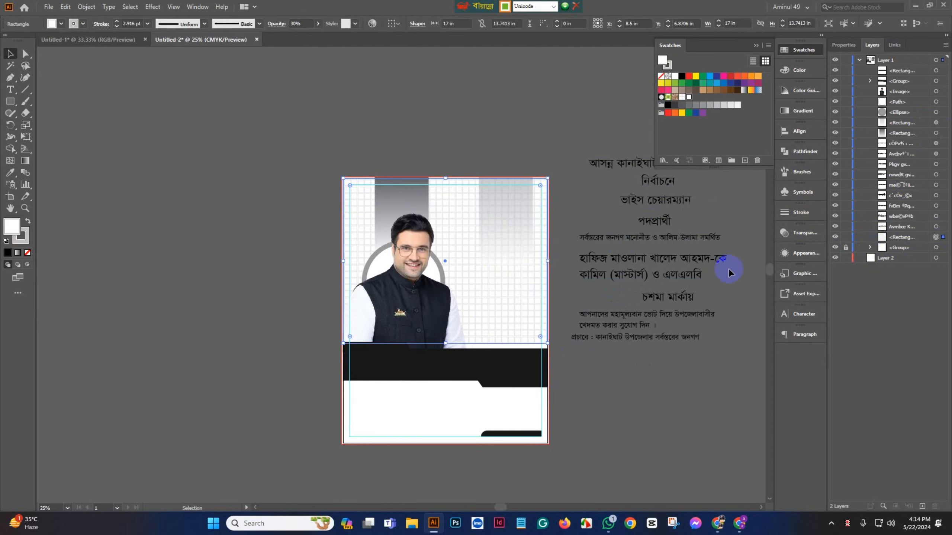
Move the right gradient strip above the band group in Layer 1 and set its opacity to 100%.
{"action": "left_click", "coordinate": [513, 186]}
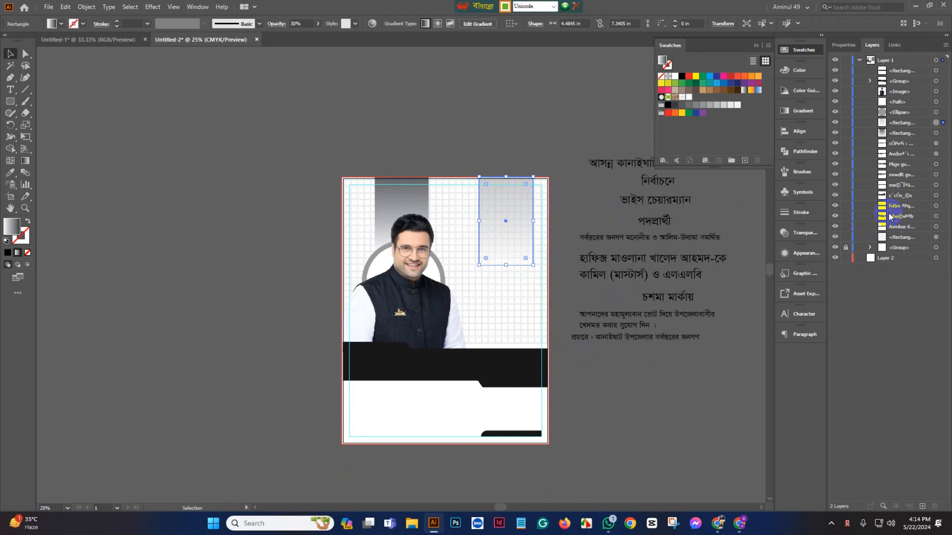
{"action": "left_click_drag", "start_coordinate": [895, 127], "coordinate": [898, 77]}
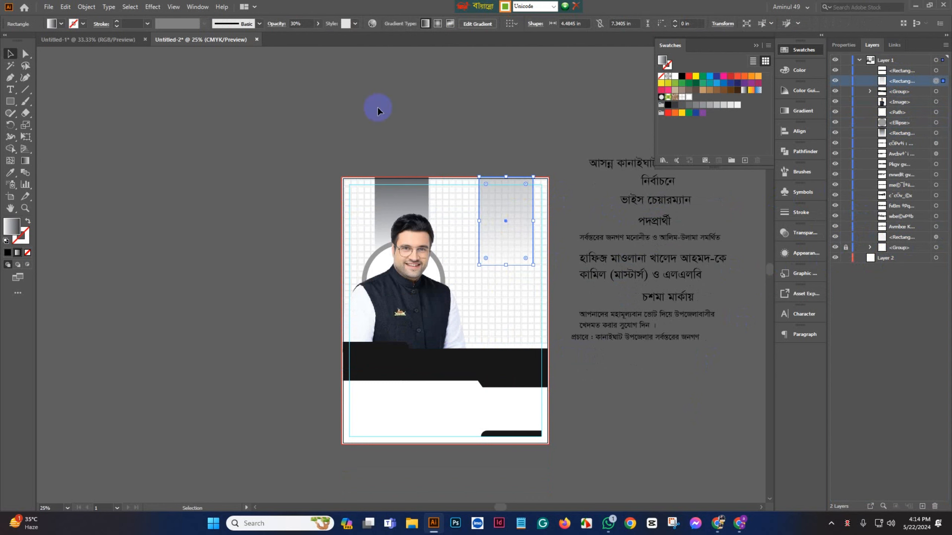
{"action": "left_click", "coordinate": [280, 23]}
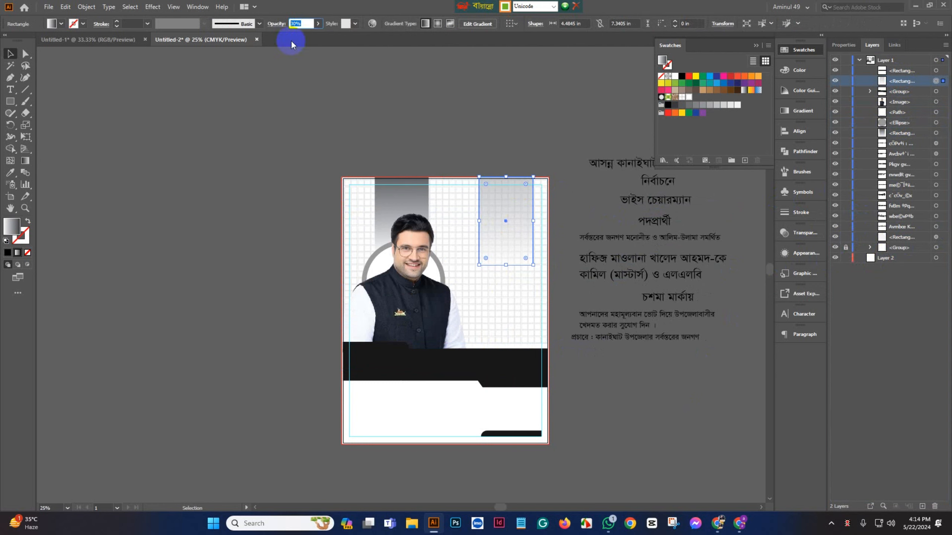
{"action": "type", "text": "100"}
{"action": "key", "text": "Return"}
{"action": "left_click", "coordinate": [505, 237]}
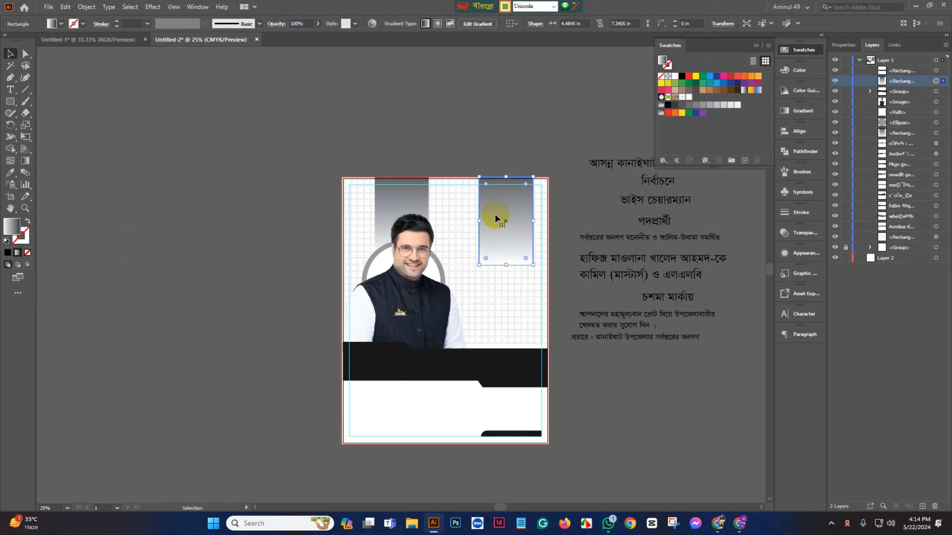
Lighten the dark end stop of the right strip's gradient to about 49% black.
{"action": "left_click", "coordinate": [789, 112]}
{"action": "left_click", "coordinate": [754, 198]}
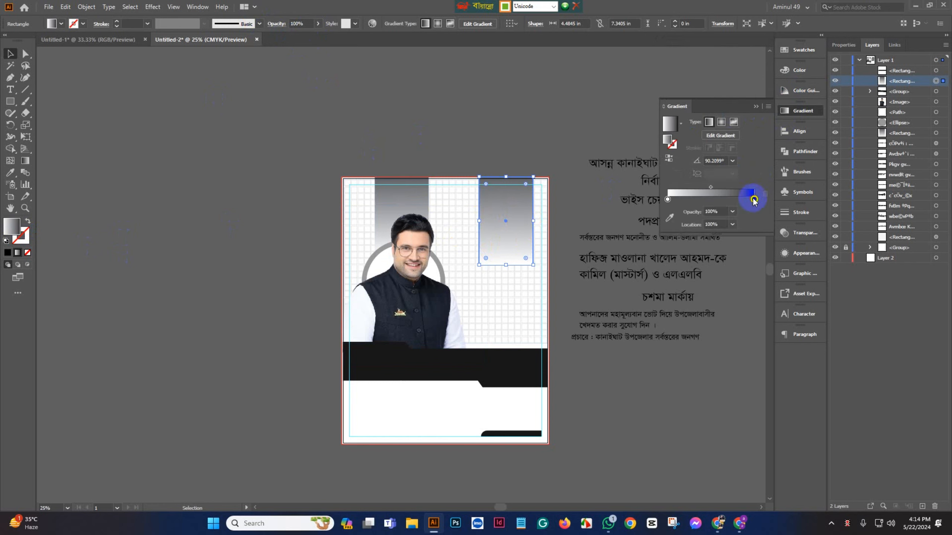
{"action": "left_click_drag", "start_coordinate": [754, 202], "coordinate": [756, 202]}
{"action": "double_click", "coordinate": [754, 199]}
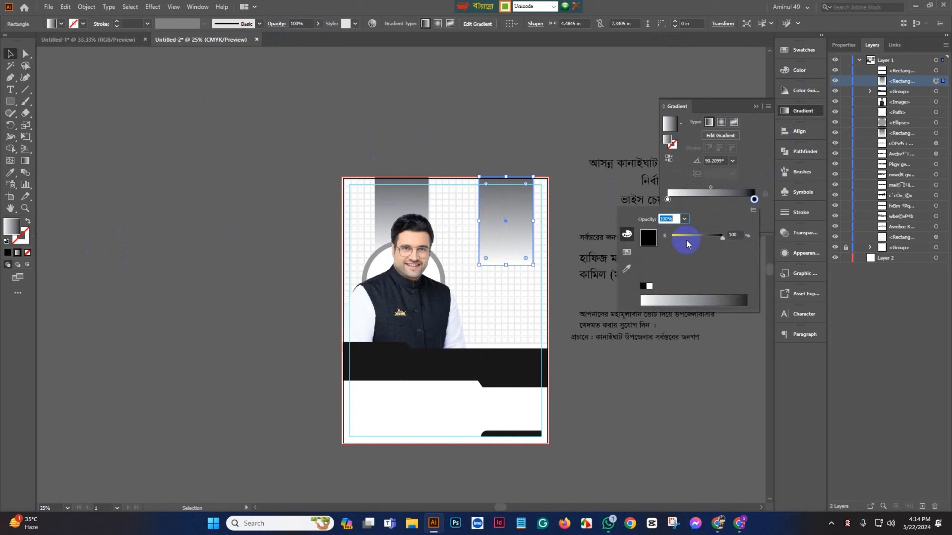
{"action": "left_click_drag", "start_coordinate": [701, 235], "coordinate": [698, 240]}
Set the opacity of the right strip's white gradient stop to 0%, then deselect the strip.
{"action": "left_click", "coordinate": [668, 199]}
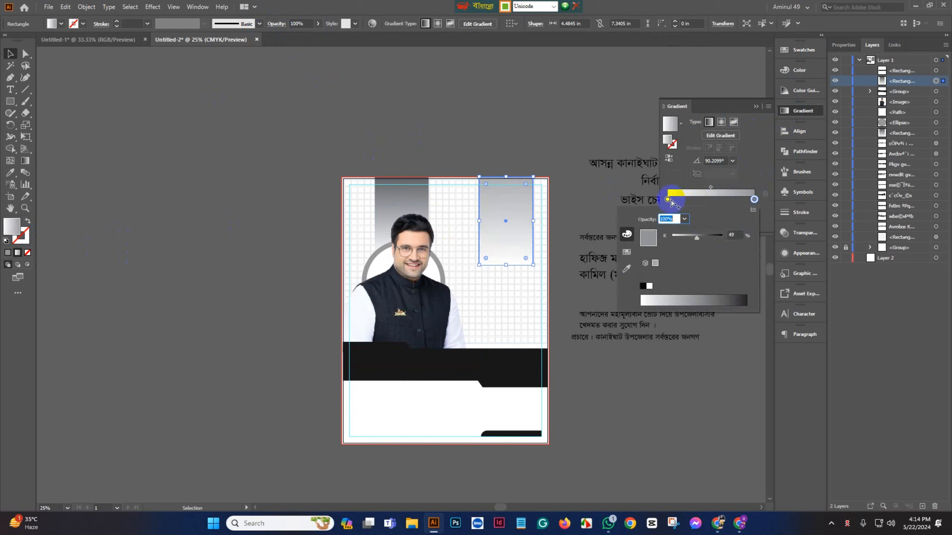
{"action": "double_click", "coordinate": [667, 199]}
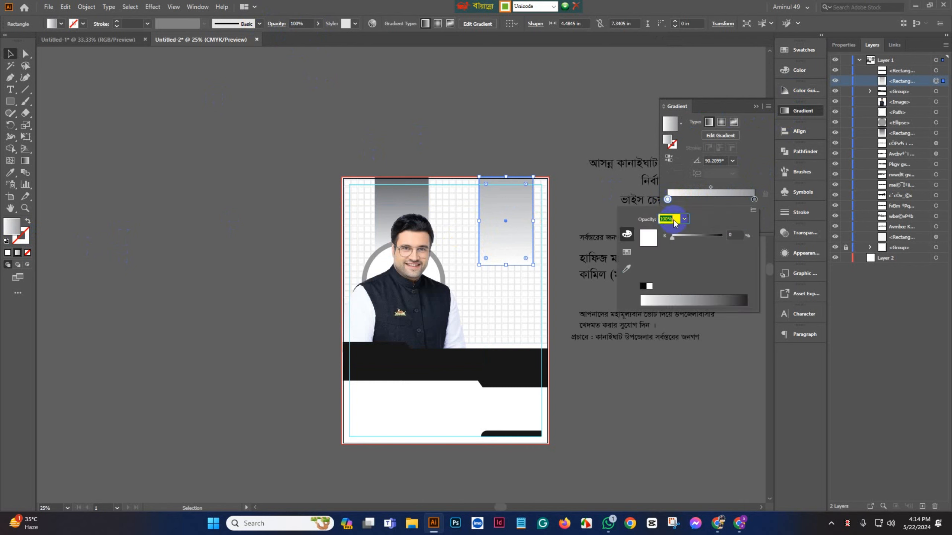
{"action": "left_click", "coordinate": [648, 286]}
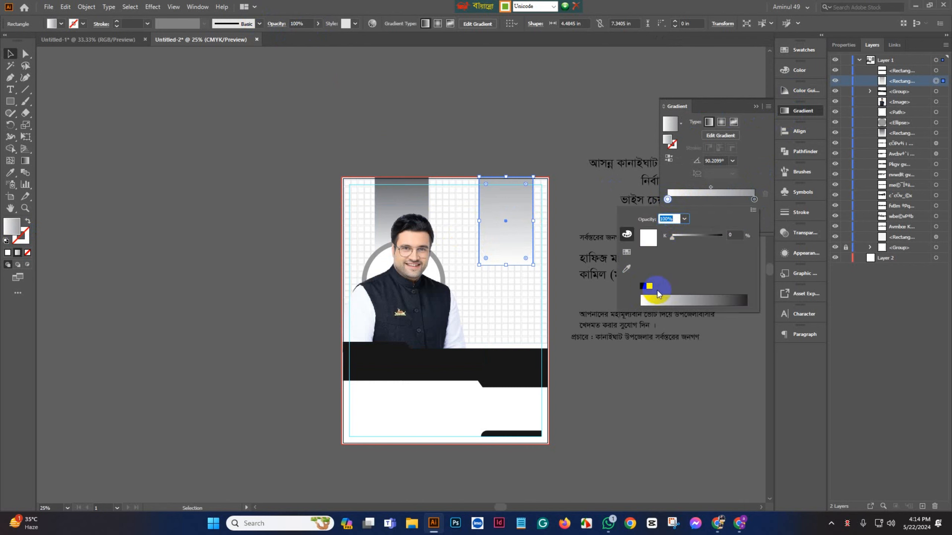
{"action": "left_click", "coordinate": [664, 384]}
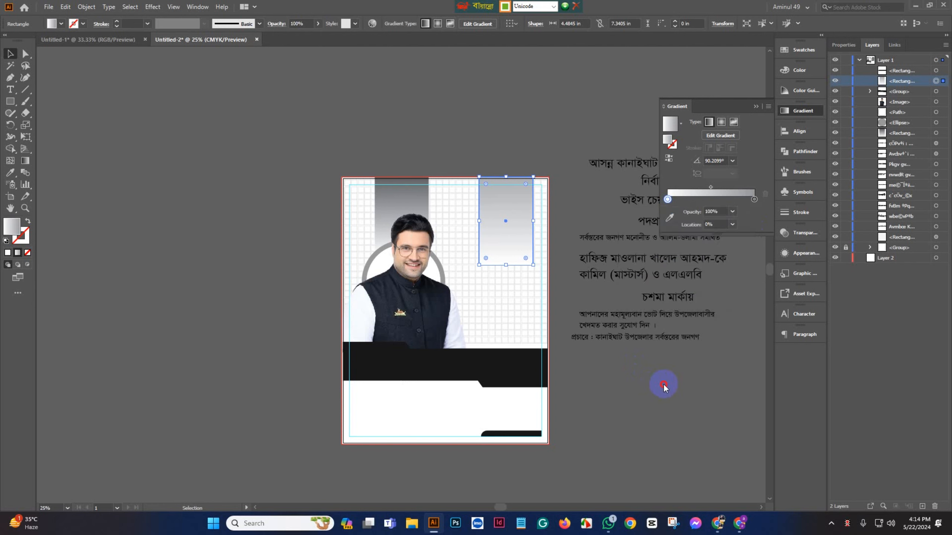
{"action": "left_click", "coordinate": [731, 212]}
{"action": "left_click", "coordinate": [732, 333]}
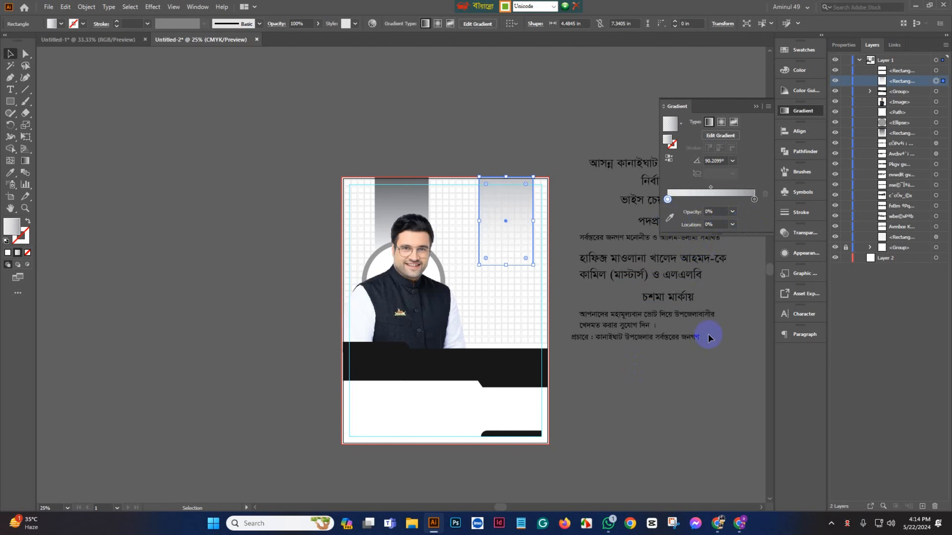
{"action": "left_click", "coordinate": [659, 383]}
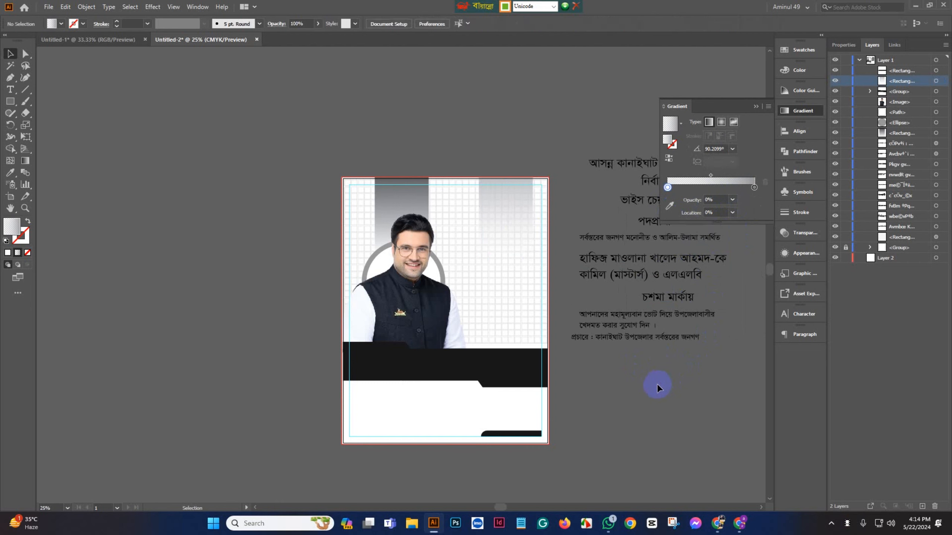
Adjust the right gradient strip's lower edge so the strip is about 6.6 in tall.
{"action": "left_click", "coordinate": [513, 211]}
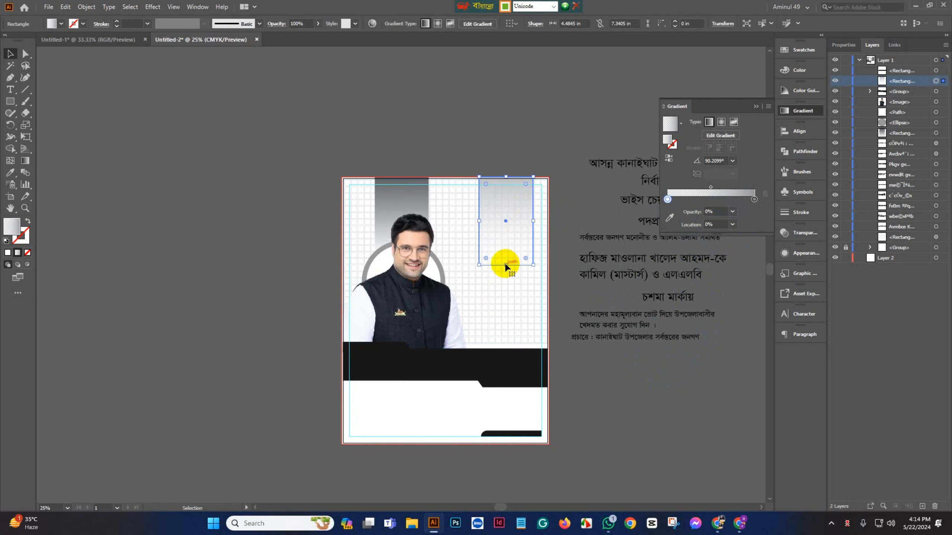
{"action": "left_click_drag", "start_coordinate": [506, 265], "coordinate": [505, 280]}
{"action": "left_click", "coordinate": [577, 347]}
{"action": "scroll", "coordinate": [663, 377], "scroll_direction": "up", "scroll_amount": 1}
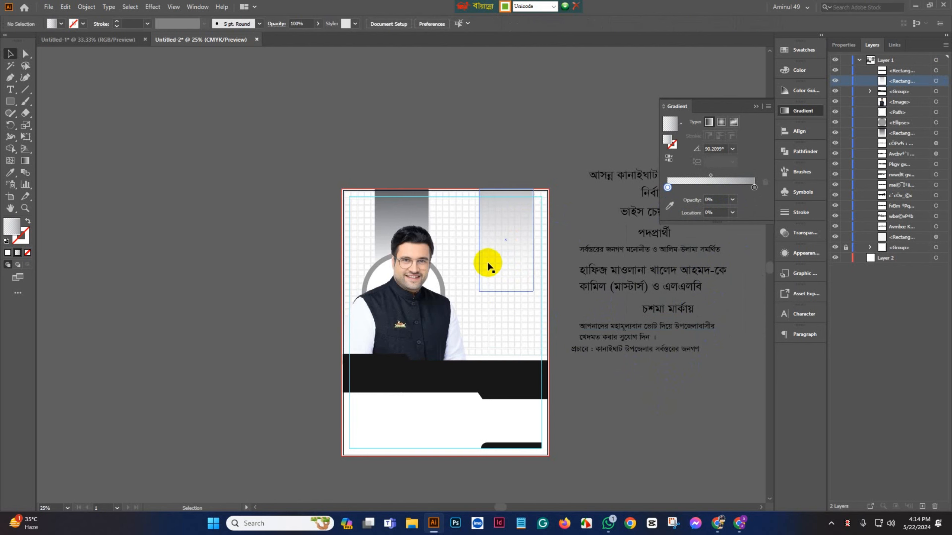
{"action": "left_click", "coordinate": [506, 254]}
{"action": "left_click_drag", "start_coordinate": [506, 292], "coordinate": [506, 269]}
{"action": "key", "text": "ctrl+z"}
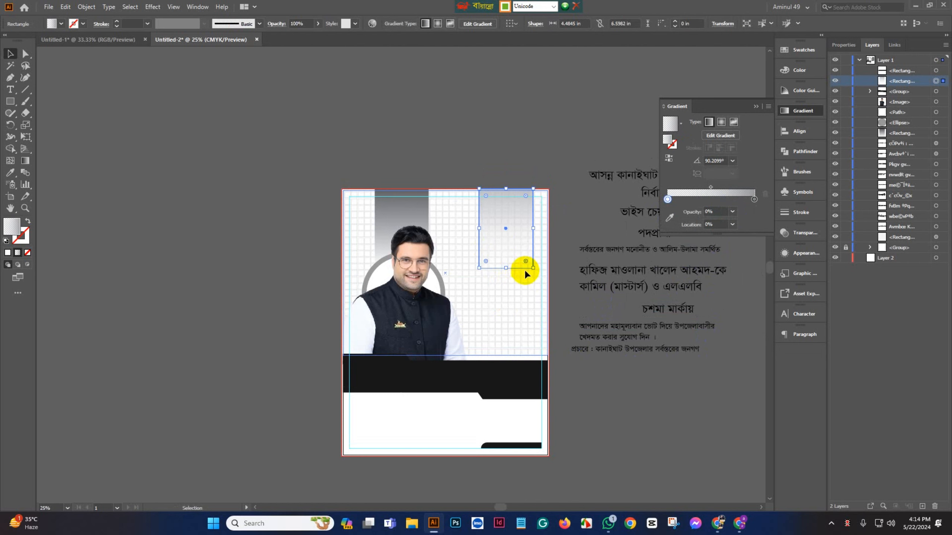
Shift the right strip's gradient midpoint to about 36.6% and set its dark stop to about 52% black.
{"action": "left_click_drag", "start_coordinate": [710, 187], "coordinate": [701, 187]}
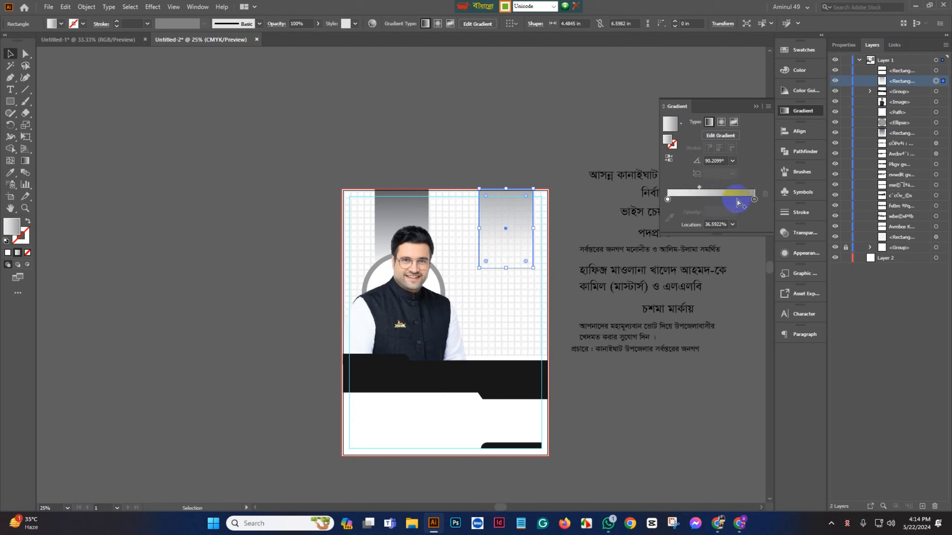
{"action": "left_click", "coordinate": [755, 199]}
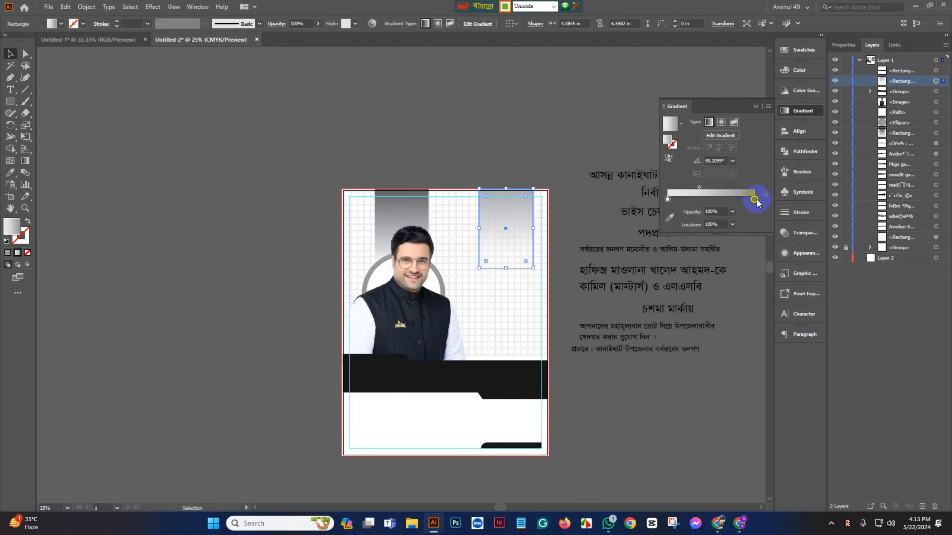
{"action": "double_click", "coordinate": [754, 199]}
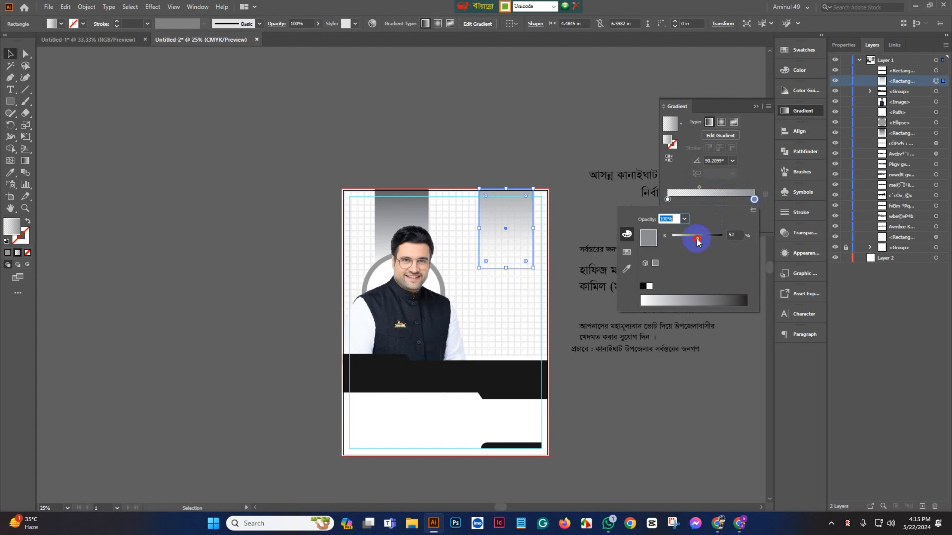
{"action": "left_click", "coordinate": [641, 373]}
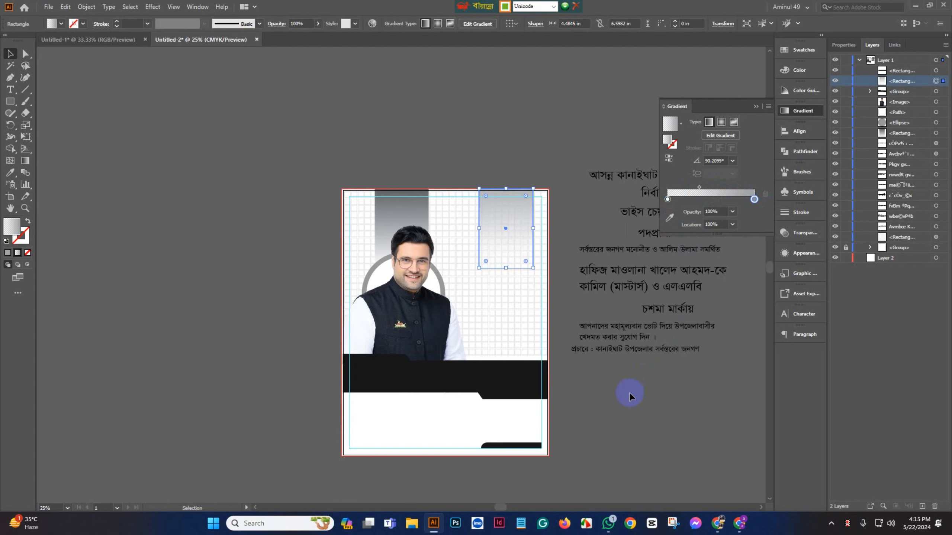
{"action": "left_click", "coordinate": [629, 393]}
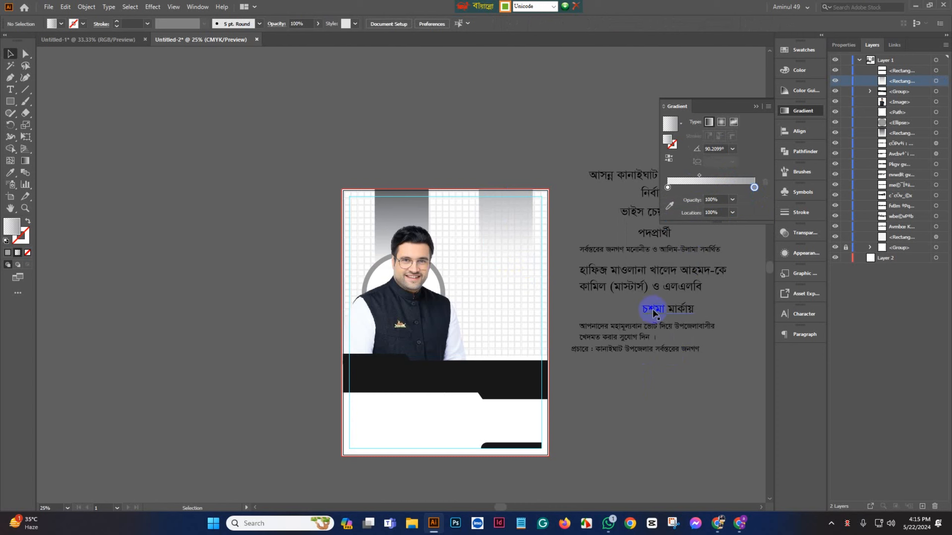
Move the text "আসন্ন কানাইঘাট উপজেলা পরিষদ" above the page and break it into two lines before "উপজেলা".
{"action": "left_click", "coordinate": [756, 109]}
{"action": "left_click_drag", "start_coordinate": [671, 171], "coordinate": [507, 159]}
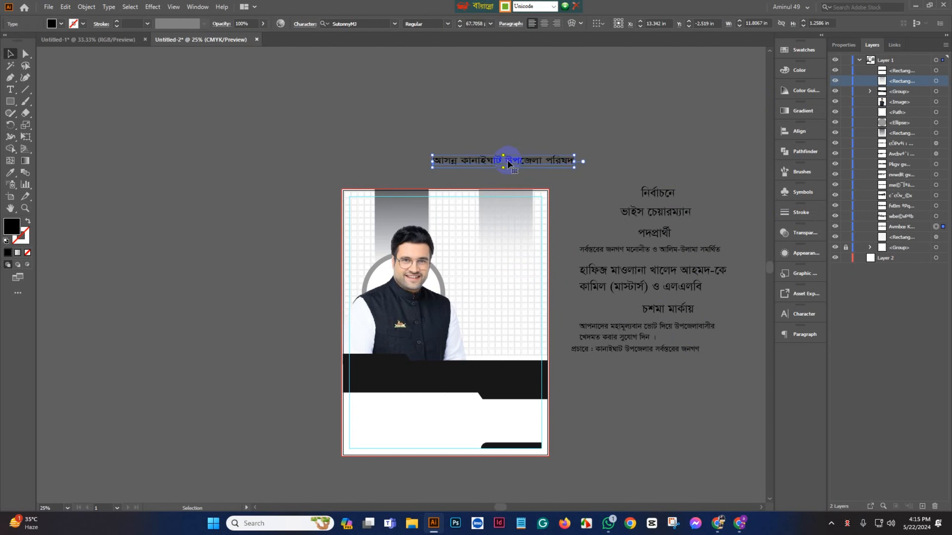
{"action": "double_click", "coordinate": [507, 158]}
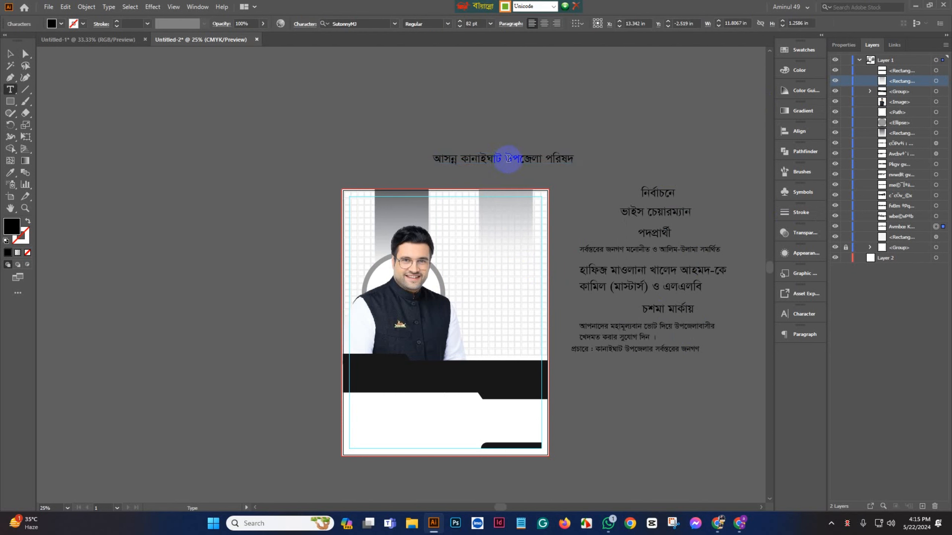
{"action": "key", "text": "Return"}
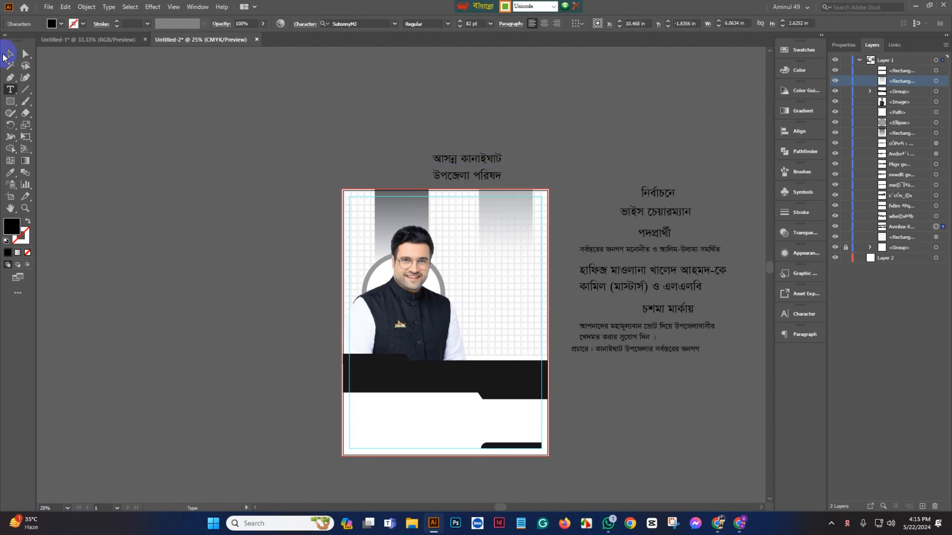
{"action": "left_click", "coordinate": [8, 55]}
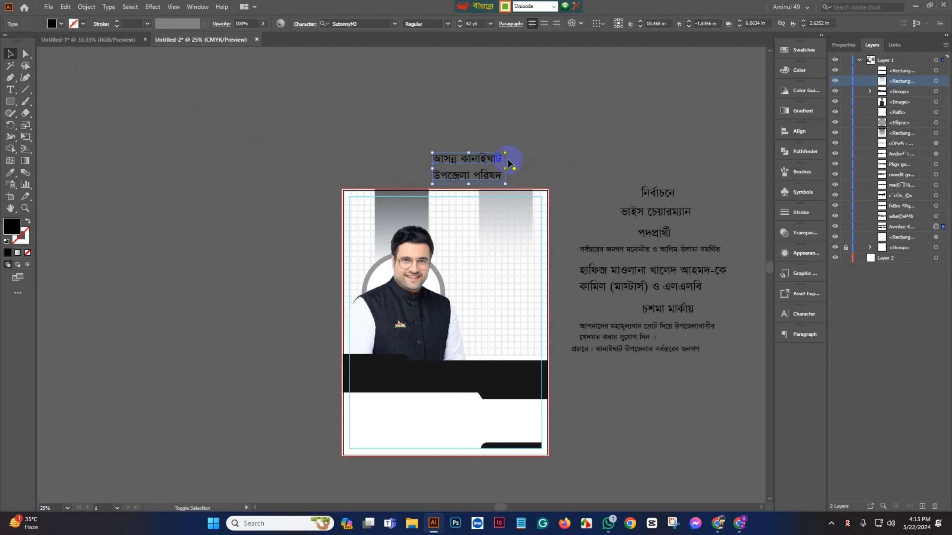
{"action": "left_click_drag", "start_coordinate": [507, 169], "coordinate": [489, 168]}
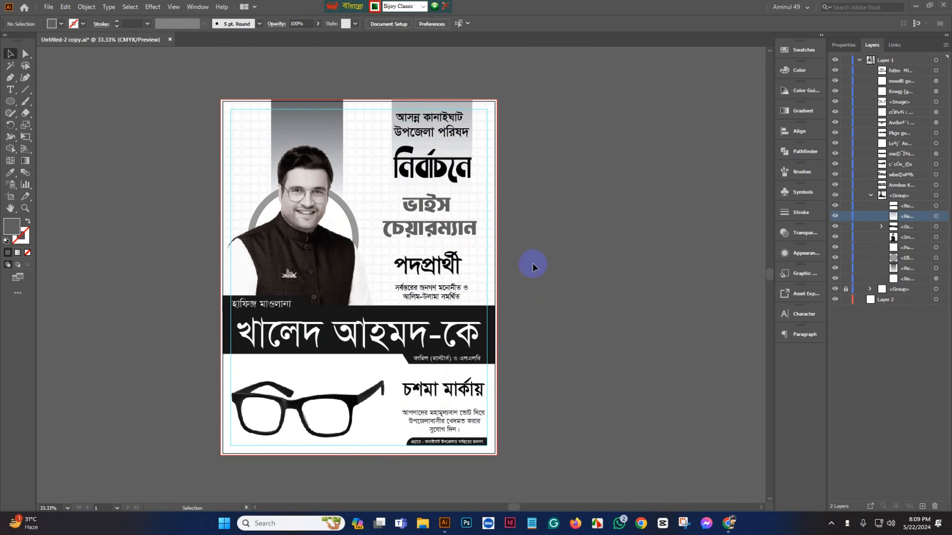
Draw a grey rectangle about 5.11 by 1.51 in on the empty canvas beside the poster.
{"action": "scroll", "coordinate": [397, 218], "scroll_direction": "up", "scroll_amount": 3}
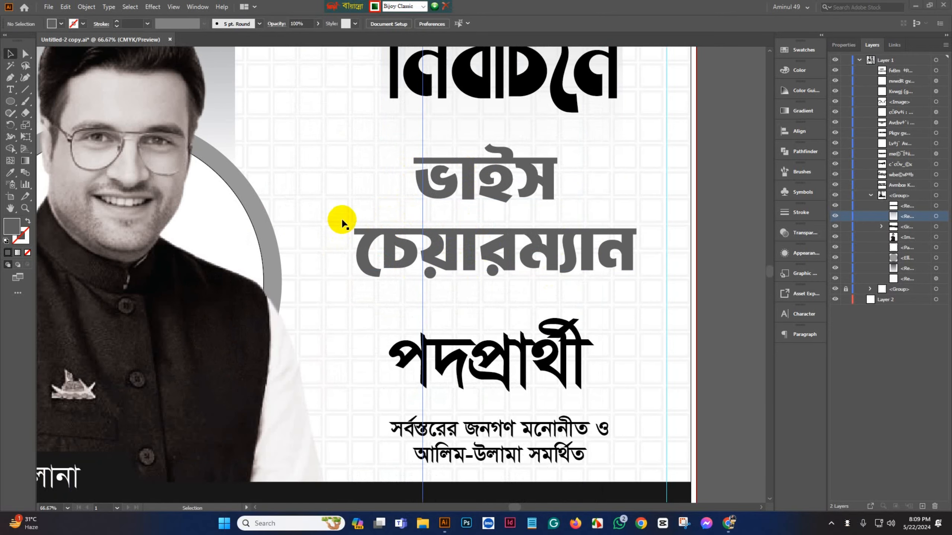
{"action": "scroll", "coordinate": [341, 222], "scroll_direction": "down", "scroll_amount": 3}
{"action": "scroll", "coordinate": [553, 225], "scroll_direction": "up", "scroll_amount": 1}
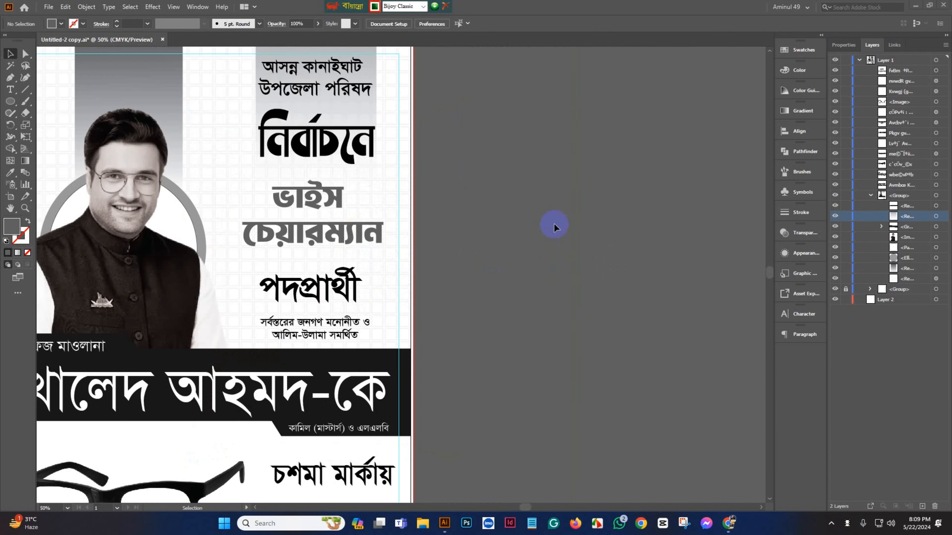
{"action": "left_click", "coordinate": [10, 101]}
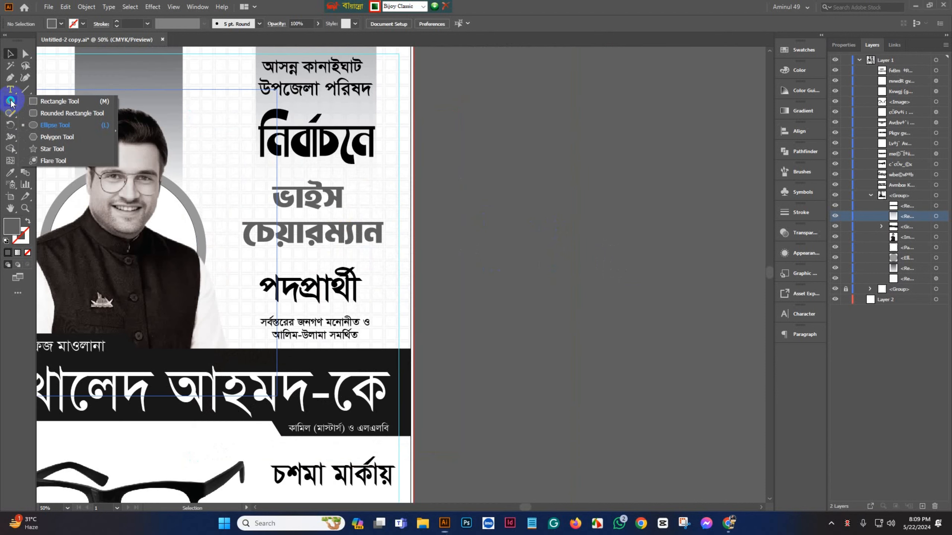
{"action": "left_click", "coordinate": [65, 105]}
{"action": "left_click_drag", "start_coordinate": [462, 182], "coordinate": [585, 217]}
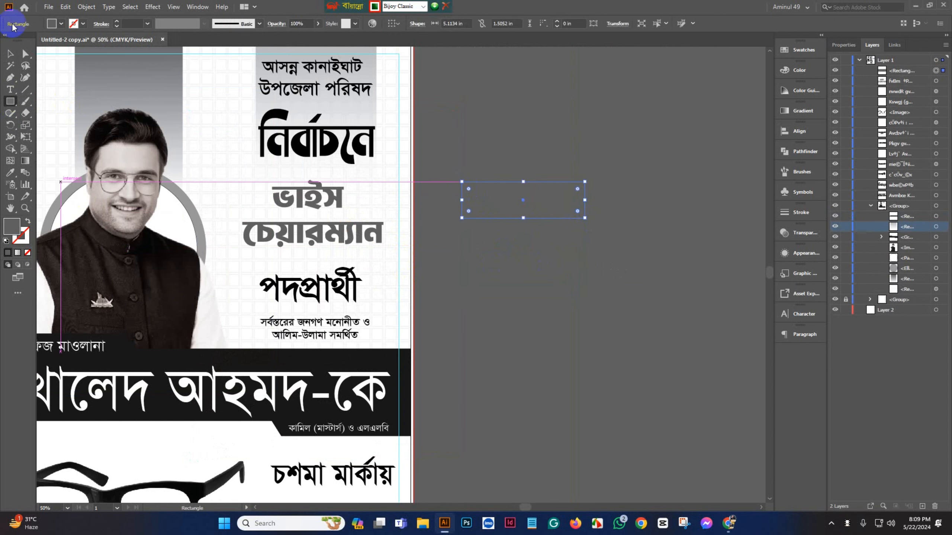
{"action": "left_click", "coordinate": [10, 54]}
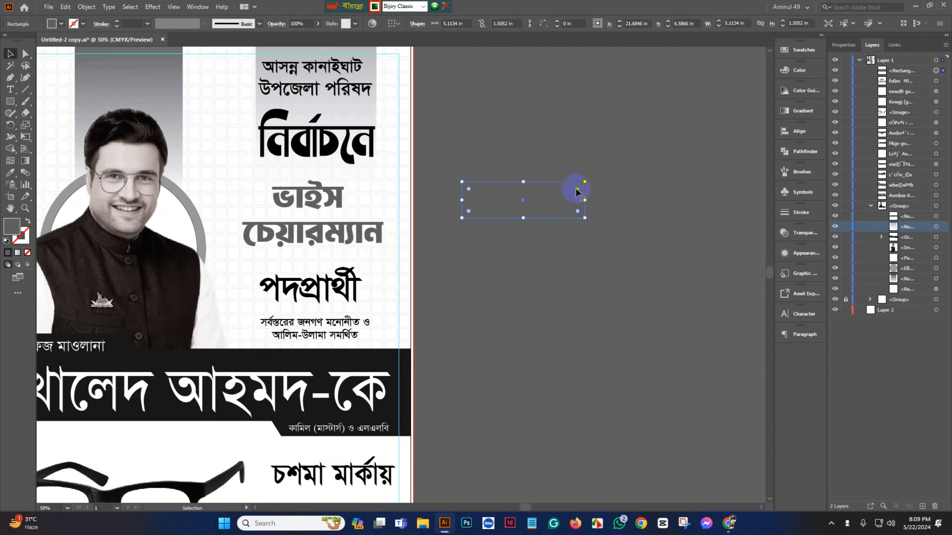
Round the rectangle's upper-right and lower-left corners and move it over the "ভাইস চেয়ারম্যান" text.
{"action": "left_click", "coordinate": [468, 211]}
{"action": "left_click_drag", "start_coordinate": [577, 190], "coordinate": [435, 213]}
{"action": "left_click", "coordinate": [17, 52]}
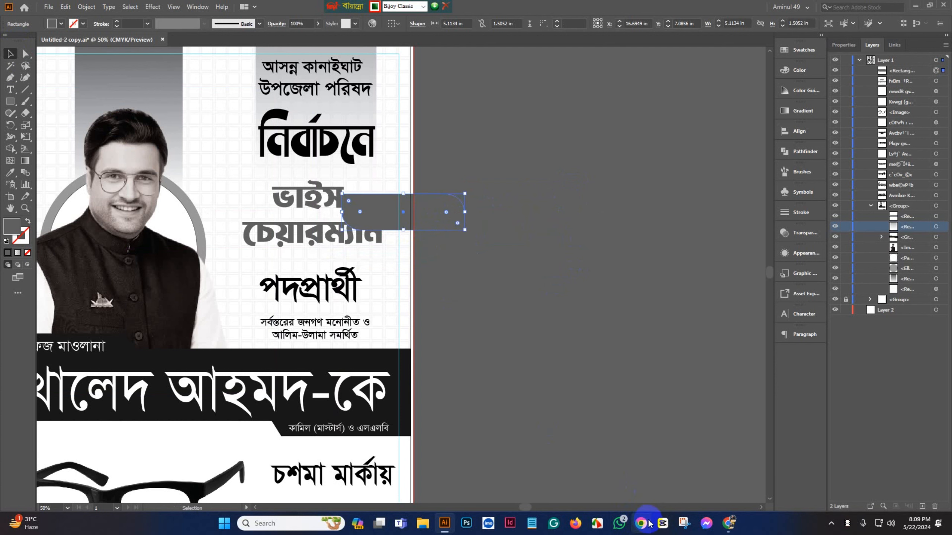
{"action": "left_click", "coordinate": [596, 525]}
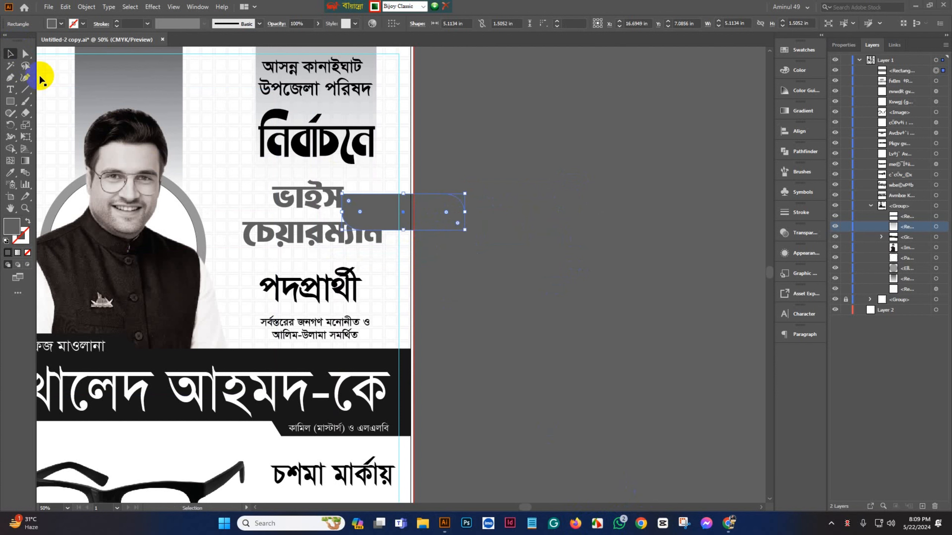
Reorder Layer 1 so the rounded rectangle sits directly below the "ভাইস চেয়ারম্যান" text.
{"action": "scroll", "coordinate": [330, 193], "scroll_direction": "up", "scroll_amount": 1, "text": "alt"}
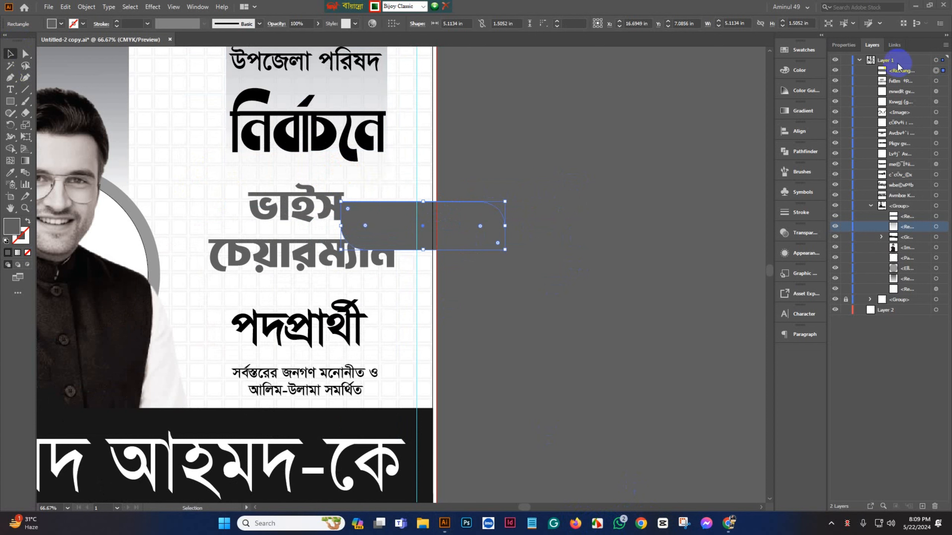
{"action": "left_click_drag", "start_coordinate": [899, 77], "coordinate": [899, 87]}
{"action": "left_click", "coordinate": [663, 217]}
{"action": "left_click", "coordinate": [414, 222]}
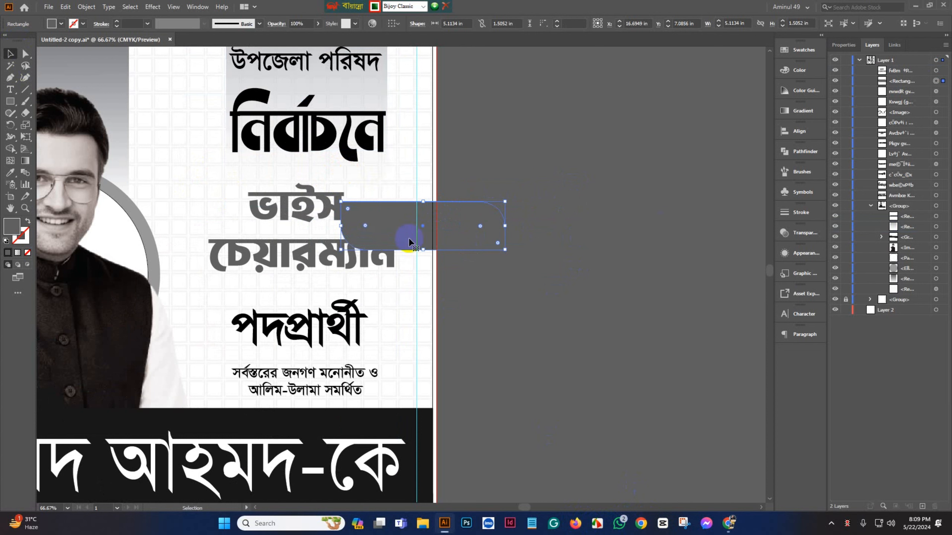
Change the fill of the "ভাইস চেয়ারম্যান" text to white.
{"action": "left_click", "coordinate": [285, 220]}
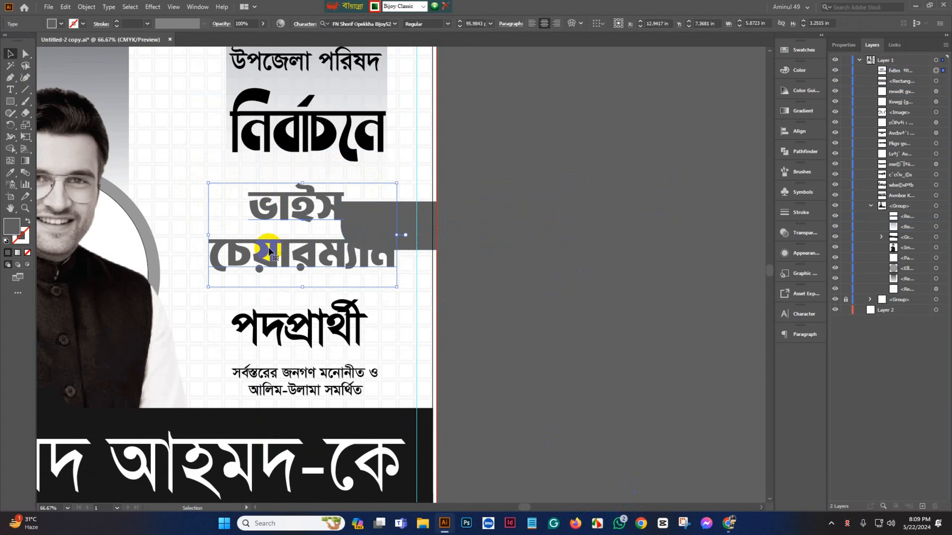
{"action": "left_click", "coordinate": [12, 227]}
{"action": "double_click", "coordinate": [12, 226]}
{"action": "left_click_drag", "start_coordinate": [466, 276], "coordinate": [451, 248]}
{"action": "left_click", "coordinate": [688, 261]}
Position the rounded rectangle behind the word "ভাইস" and narrow it to about 4.51 in wide.
{"action": "scroll", "coordinate": [330, 220], "scroll_direction": "up", "scroll_amount": 3}
{"action": "left_click_drag", "start_coordinate": [639, 274], "coordinate": [441, 216]}
{"action": "left_click_drag", "start_coordinate": [92, 213], "coordinate": [113, 212]}
{"action": "left_click_drag", "start_coordinate": [395, 243], "coordinate": [388, 236]}
Set the rounded rectangle's fill colour to the near-black #212121.
{"action": "double_click", "coordinate": [14, 227]}
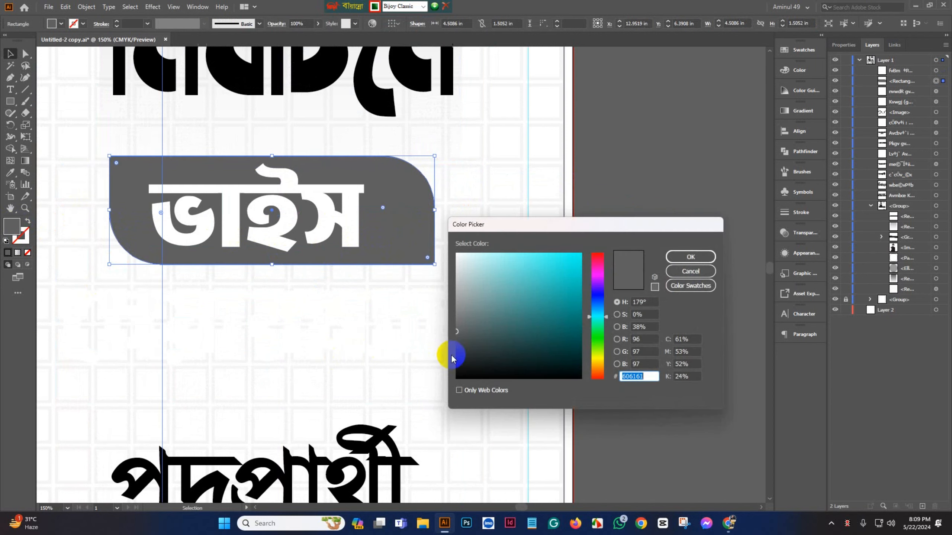
{"action": "left_click_drag", "start_coordinate": [453, 355], "coordinate": [457, 363]}
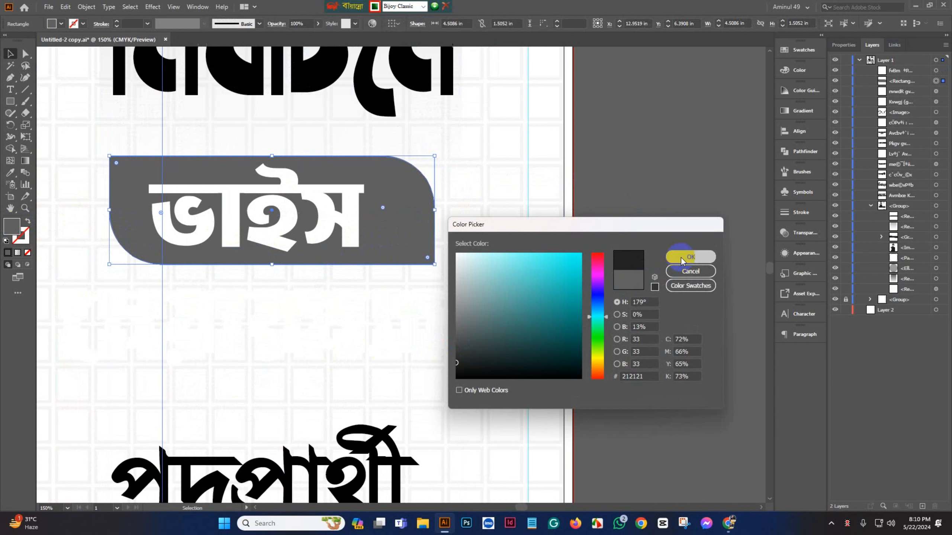
{"action": "left_click", "coordinate": [690, 257]}
Duplicate the near-black rounded rectangle behind the word "চেয়ারম্যান" and widen the copy to about 6.4 in.
{"action": "scroll", "coordinate": [465, 248], "scroll_direction": "down", "scroll_amount": 1}
{"action": "scroll", "coordinate": [453, 244], "scroll_direction": "down", "scroll_amount": 1}
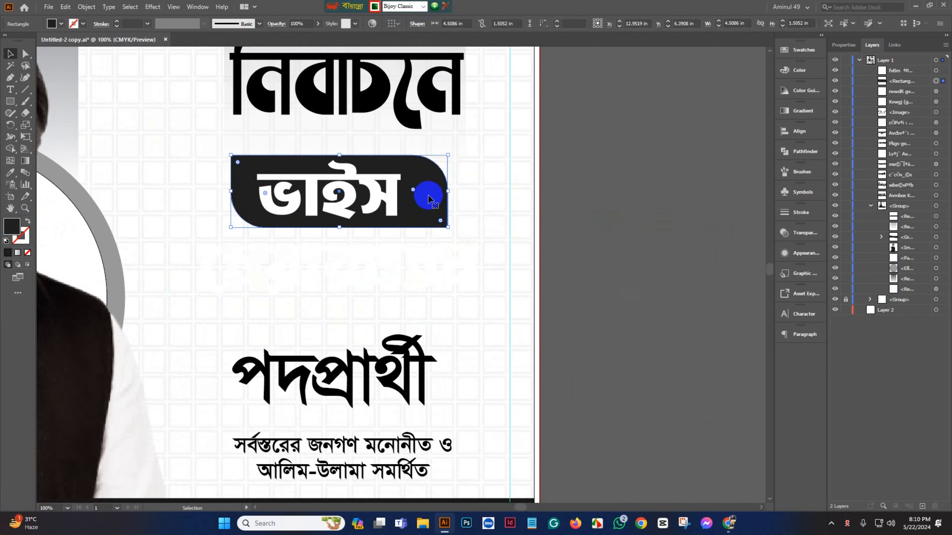
{"action": "left_click_drag", "start_coordinate": [429, 198], "coordinate": [497, 263]}
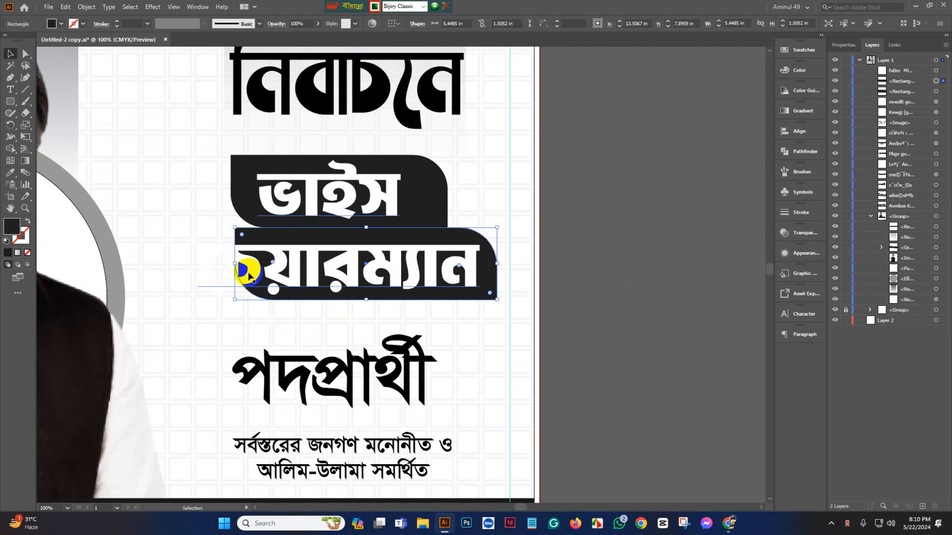
{"action": "left_click_drag", "start_coordinate": [235, 266], "coordinate": [189, 263]}
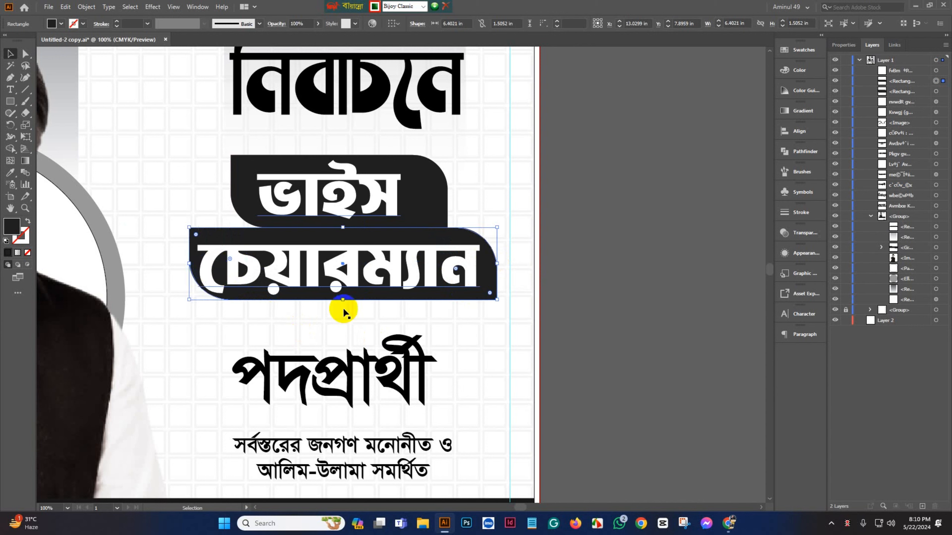
Extend the lower rectangle's top and bottom edges around "চেয়ারম্যান" and widen it to about 6.53 in.
{"action": "left_click_drag", "start_coordinate": [344, 300], "coordinate": [344, 308]}
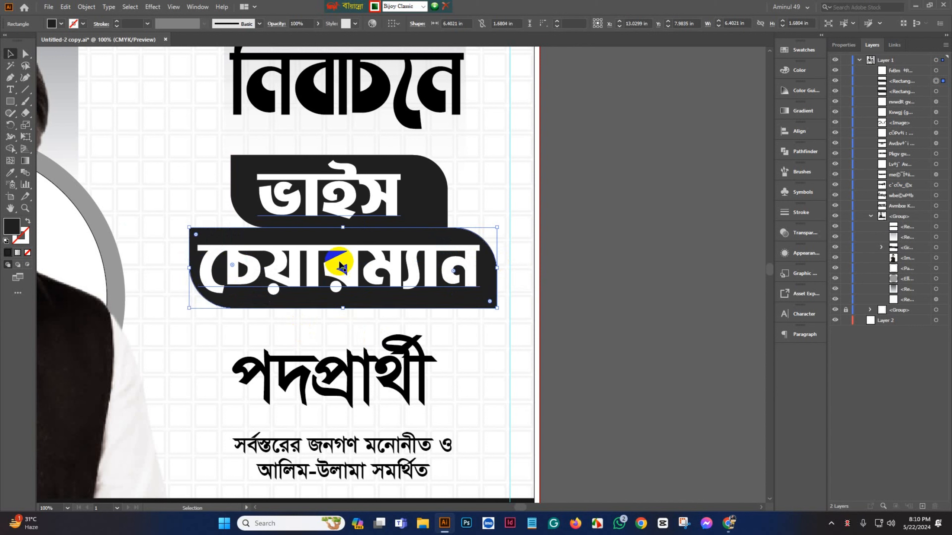
{"action": "left_click_drag", "start_coordinate": [343, 228], "coordinate": [314, 234]}
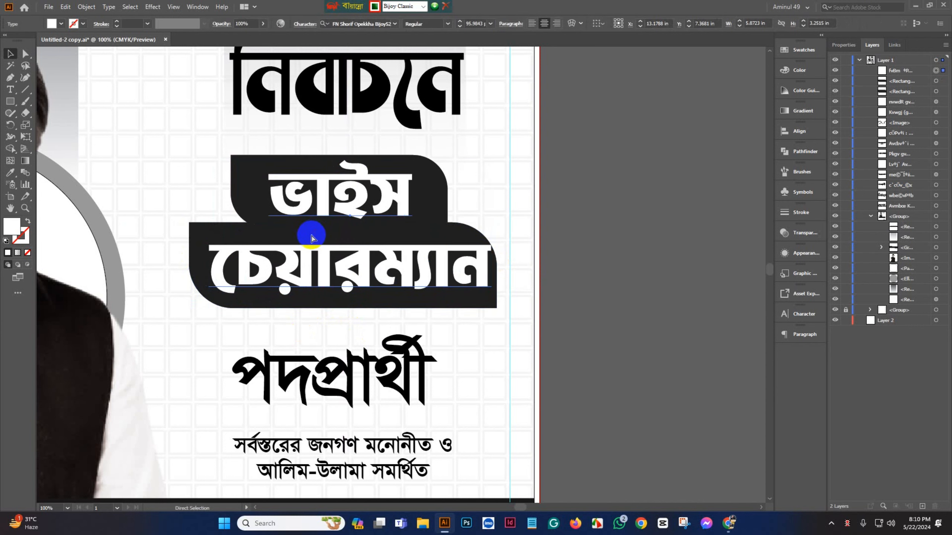
{"action": "key", "text": "ctrl+z"}
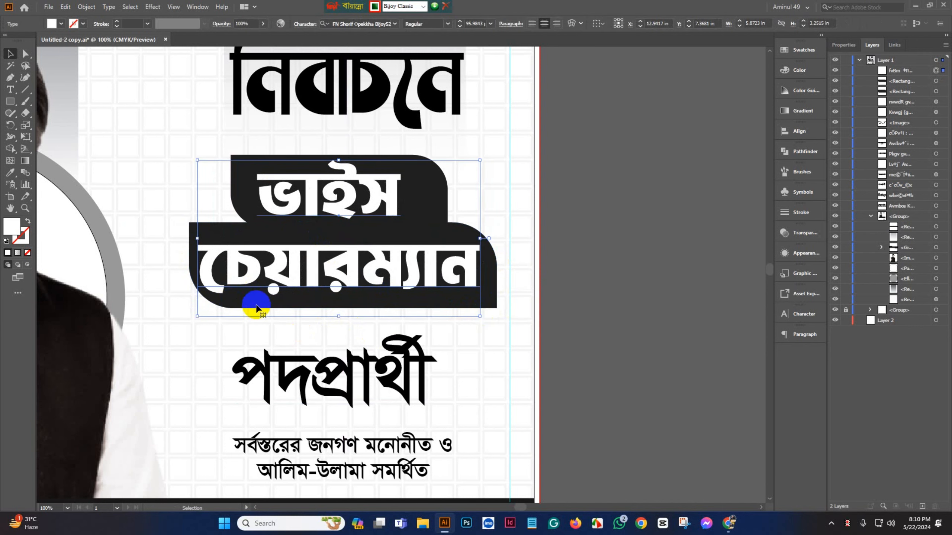
{"action": "left_click", "coordinate": [491, 302]}
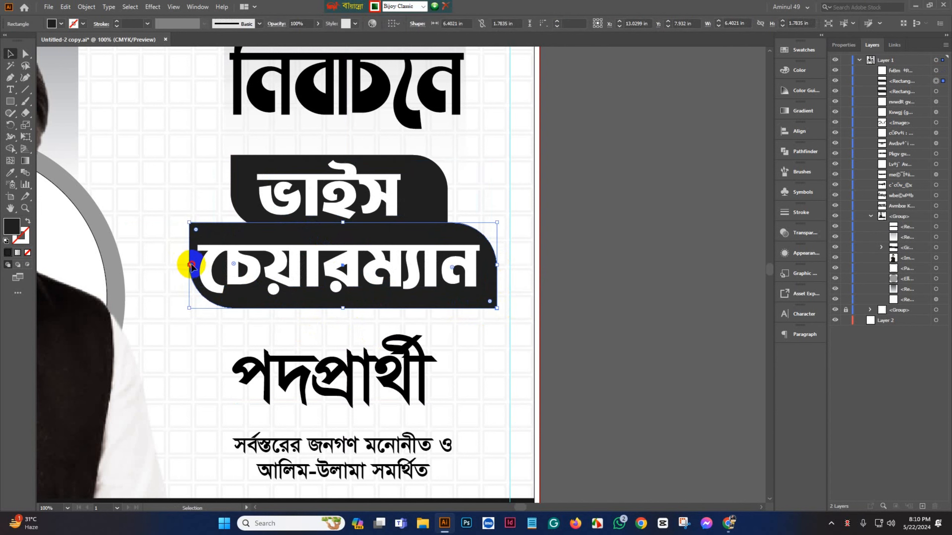
{"action": "left_click_drag", "start_coordinate": [190, 266], "coordinate": [183, 266]}
{"action": "key", "text": "ctrl+z"}
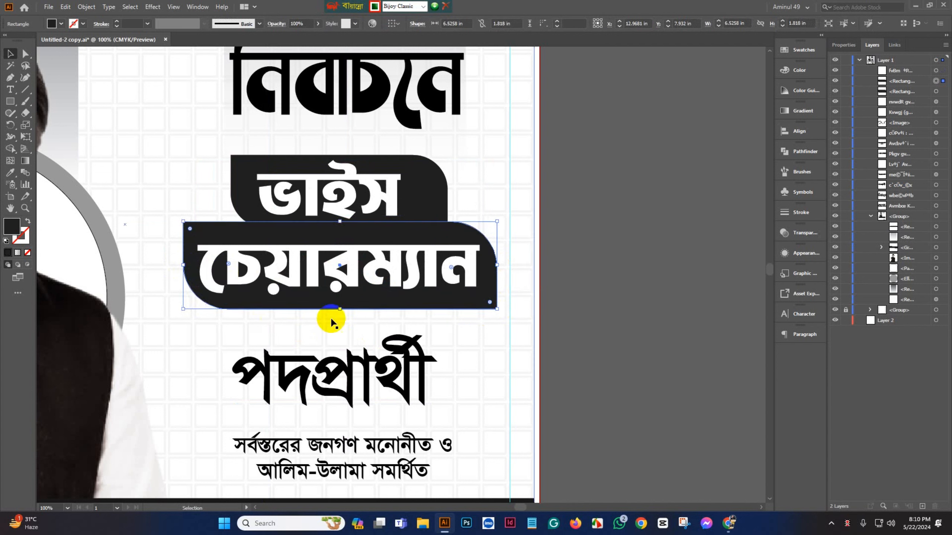
{"action": "left_click_drag", "start_coordinate": [340, 308], "coordinate": [340, 311]}
{"action": "left_click", "coordinate": [619, 317]}
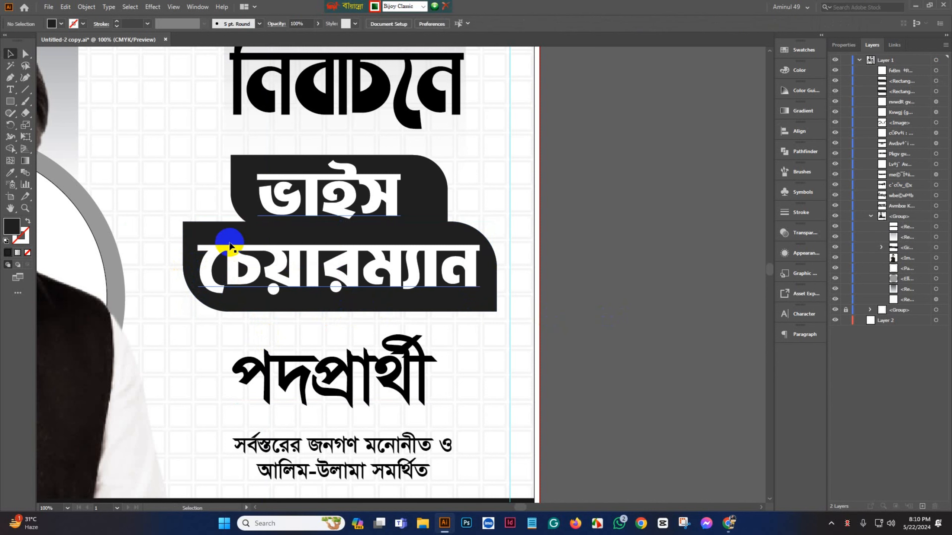
Draw a circle about 0.22 in across on the upper-left corner of the "ভাইস" rectangle.
{"action": "scroll", "coordinate": [201, 219], "scroll_direction": "up", "scroll_amount": 3}
{"action": "scroll", "coordinate": [182, 245], "scroll_direction": "up", "scroll_amount": 3}
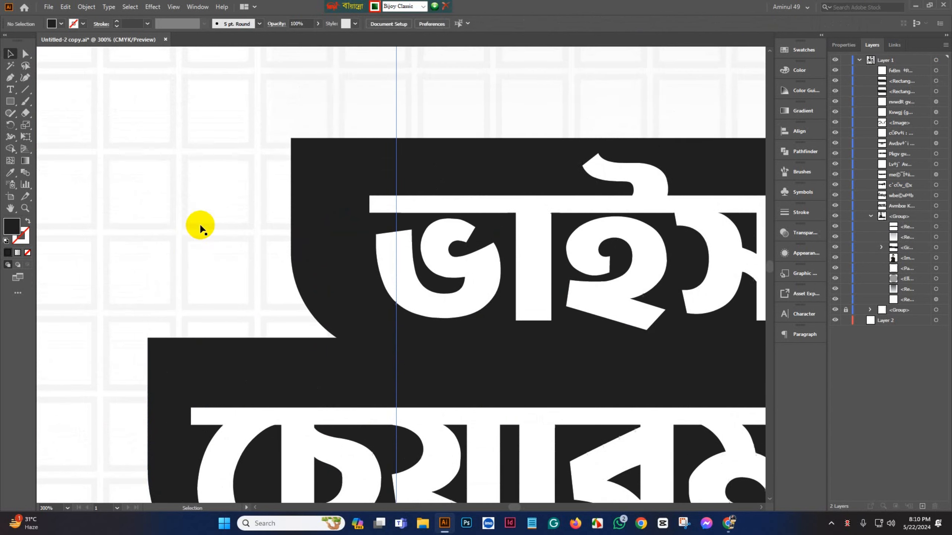
{"action": "scroll", "coordinate": [48, 247], "scroll_direction": "down", "scroll_amount": 1}
{"action": "left_click_drag", "start_coordinate": [10, 101], "coordinate": [58, 128]}
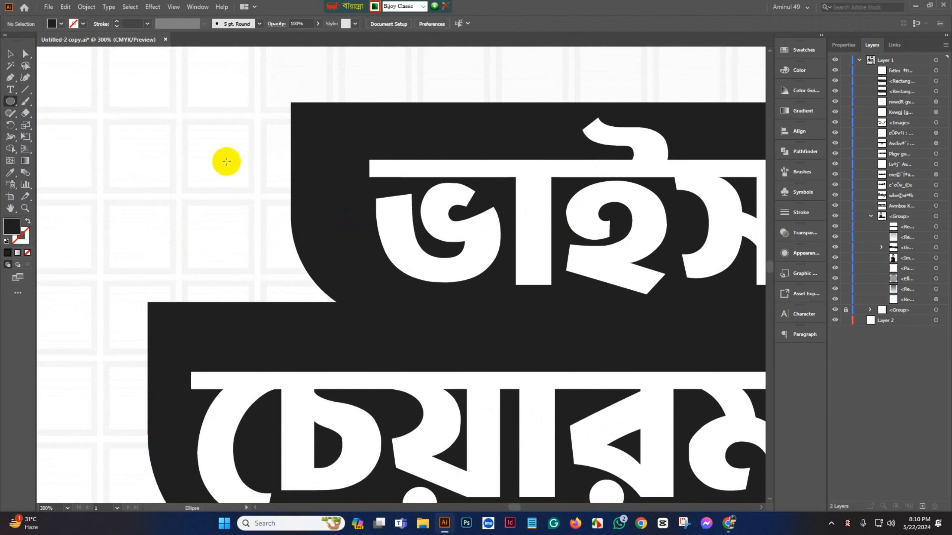
{"action": "left_click_drag", "start_coordinate": [277, 88], "coordinate": [309, 119]}
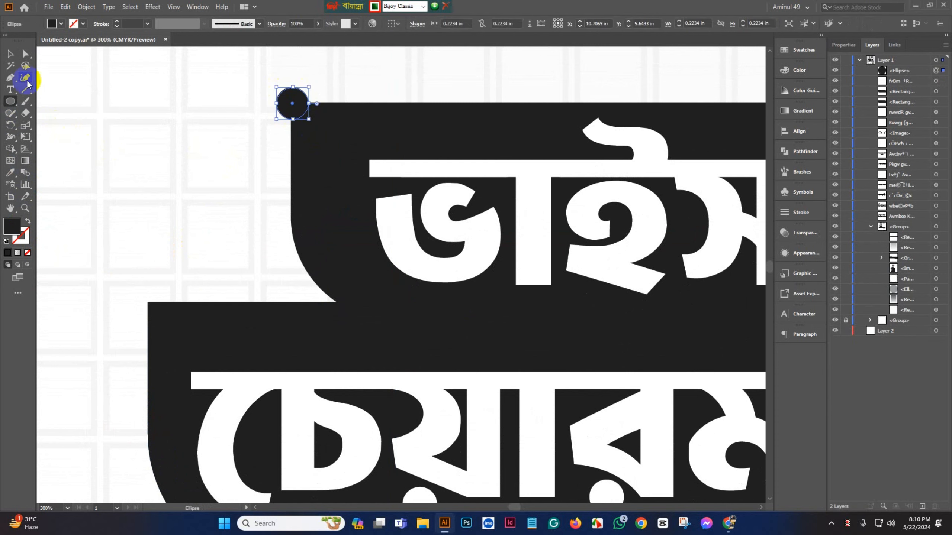
Give the small circle a 1 pt stroke and a white #FFFFFF fill.
{"action": "left_click", "coordinate": [116, 22]}
{"action": "left_click", "coordinate": [116, 21]}
{"action": "left_click", "coordinate": [11, 226]}
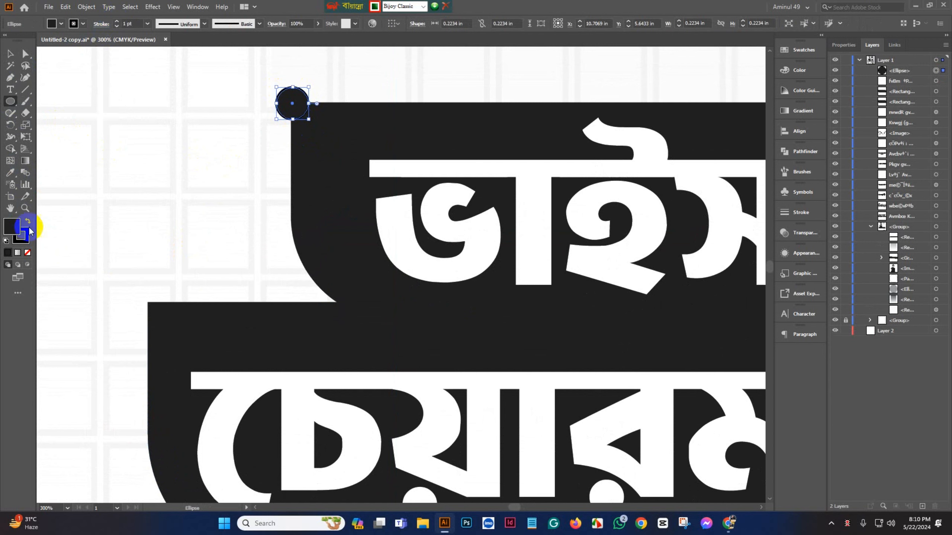
{"action": "double_click", "coordinate": [11, 226]}
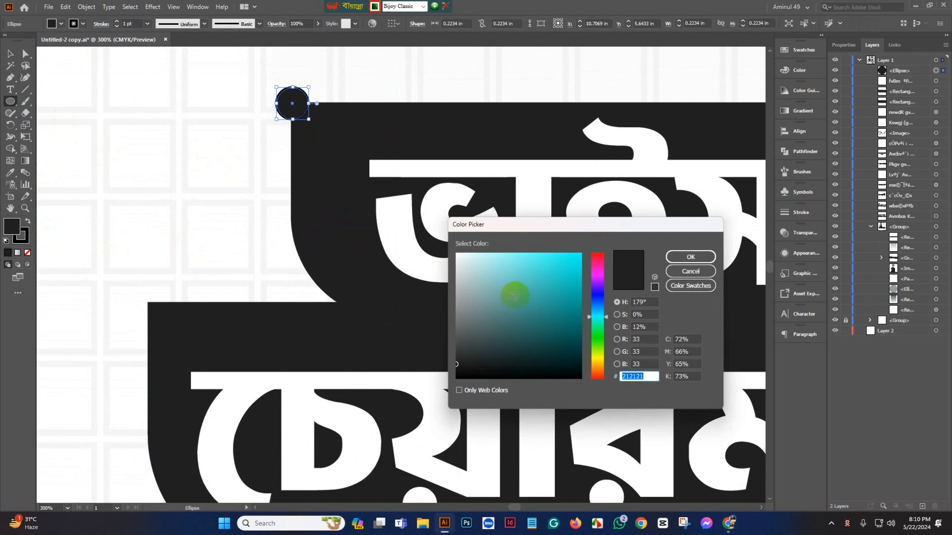
{"action": "left_click_drag", "start_coordinate": [515, 293], "coordinate": [450, 244]}
{"action": "left_click", "coordinate": [691, 256]}
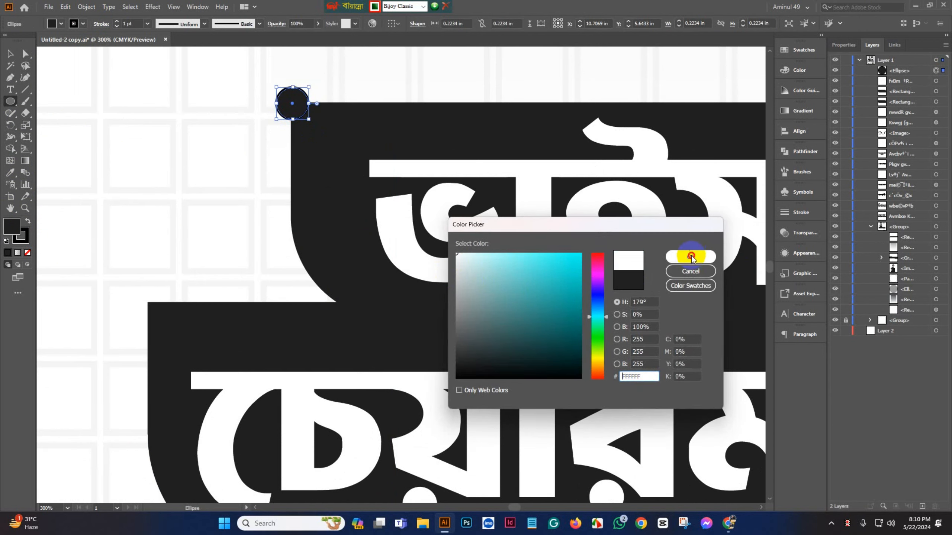
Duplicate the white circle onto the upper-left corner of the "চেয়ারম্যান" rectangle.
{"action": "key", "text": "v"}
{"action": "left_click_drag", "start_coordinate": [293, 100], "coordinate": [160, 311]}
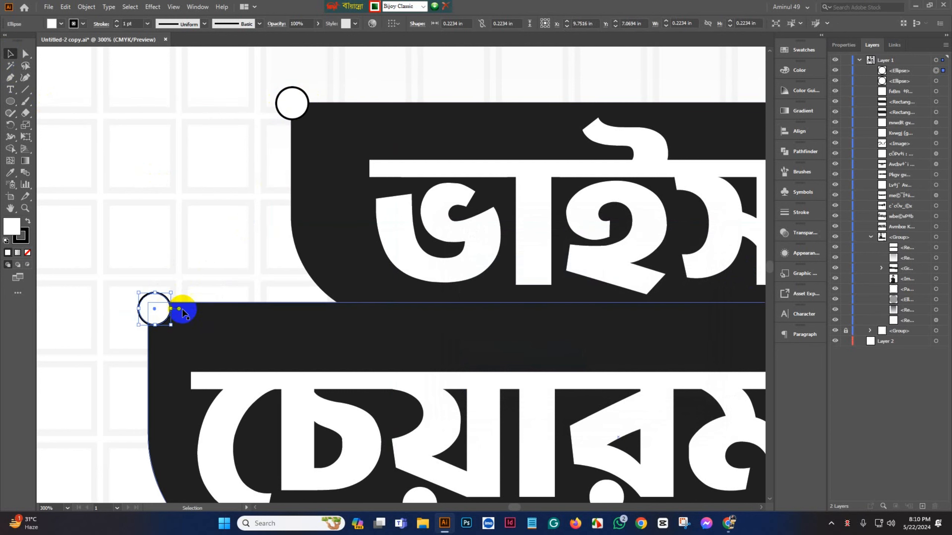
{"action": "scroll", "coordinate": [204, 297], "scroll_direction": "down", "scroll_amount": 2}
{"action": "scroll", "coordinate": [262, 274], "scroll_direction": "down", "scroll_amount": 4}
{"action": "scroll", "coordinate": [267, 267], "scroll_direction": "down", "scroll_amount": 1}
{"action": "left_click", "coordinate": [636, 308]}
{"action": "scroll", "coordinate": [637, 306], "scroll_direction": "down", "scroll_amount": 1}
{"action": "scroll", "coordinate": [520, 299], "scroll_direction": "down", "scroll_amount": 3}
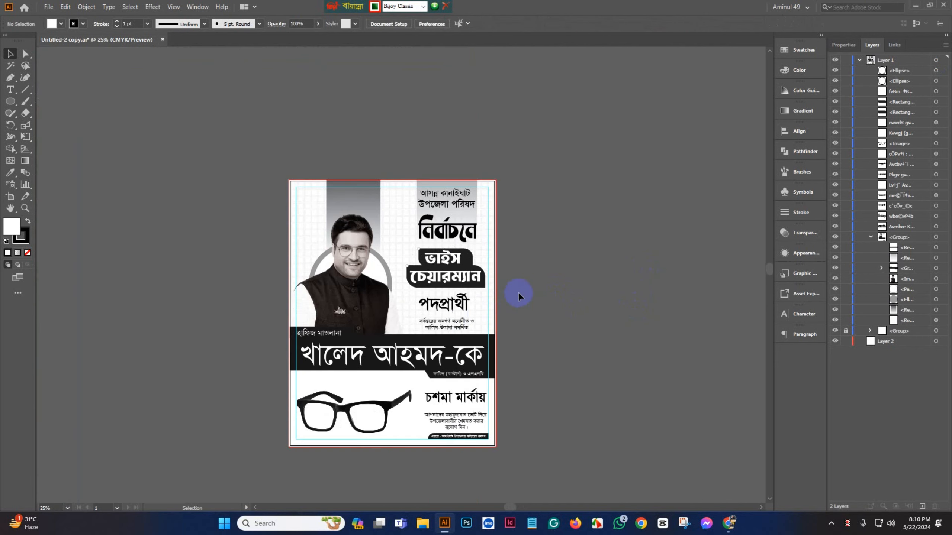
{"action": "key", "text": "ctrl+a"}
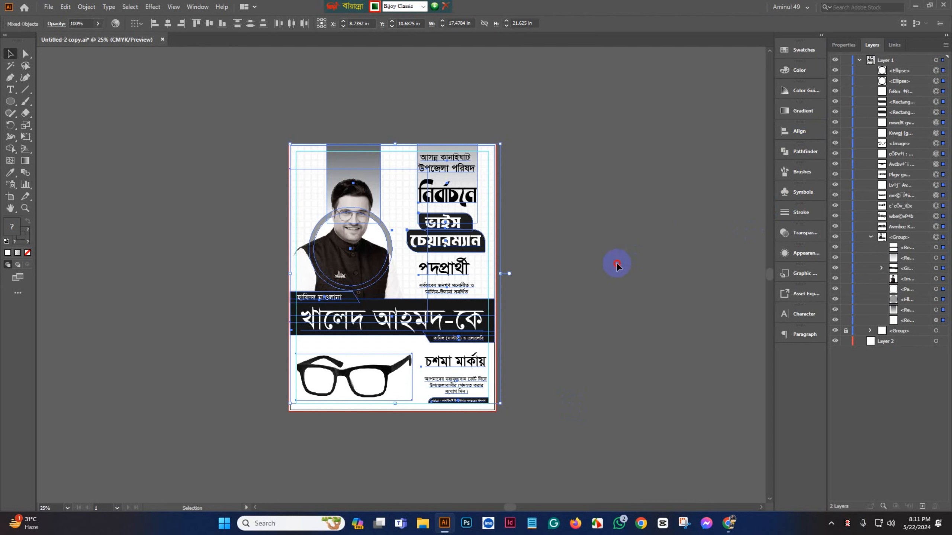
{"action": "left_click", "coordinate": [618, 284]}
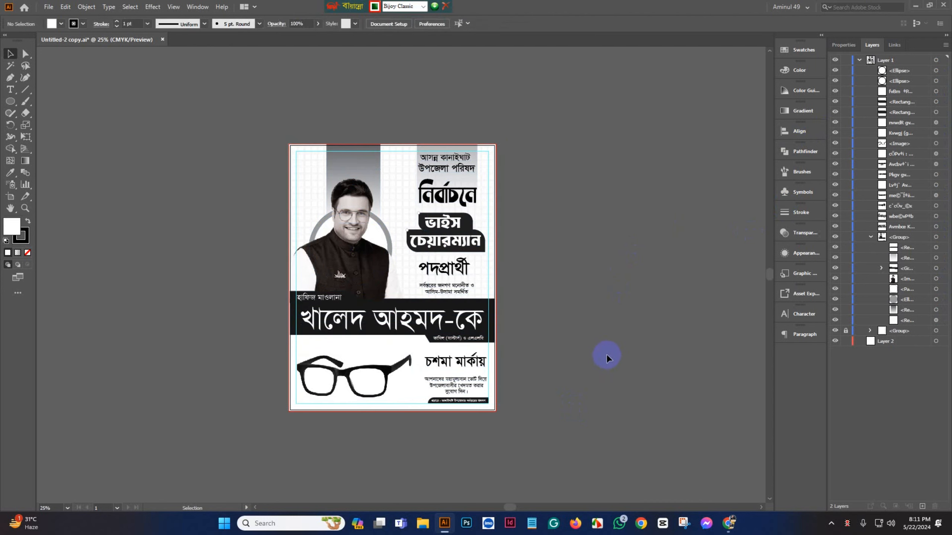